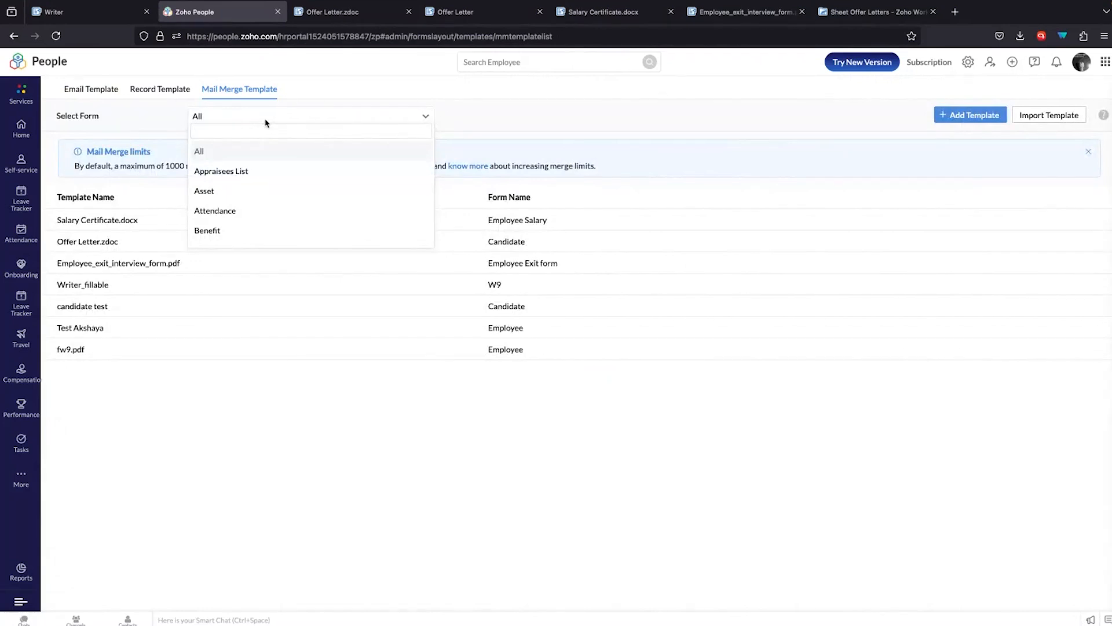
Leave the form list unchanged, switch to Offer Letter.zdoc in Zoho Writer and look over its first page.
left_click(303, 453)
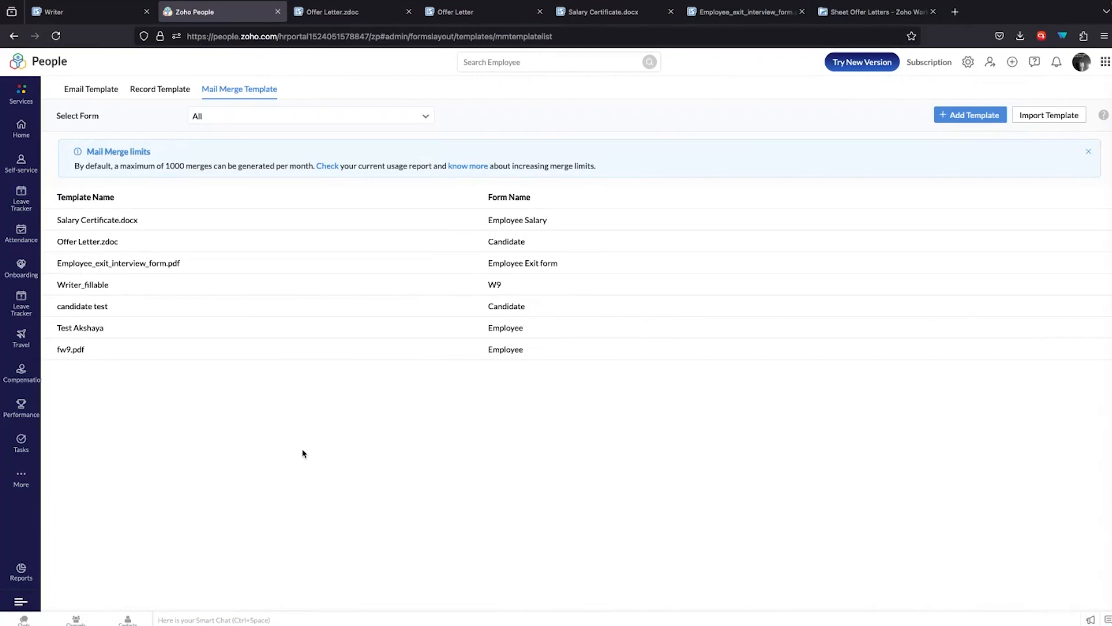
left_click(354, 36)
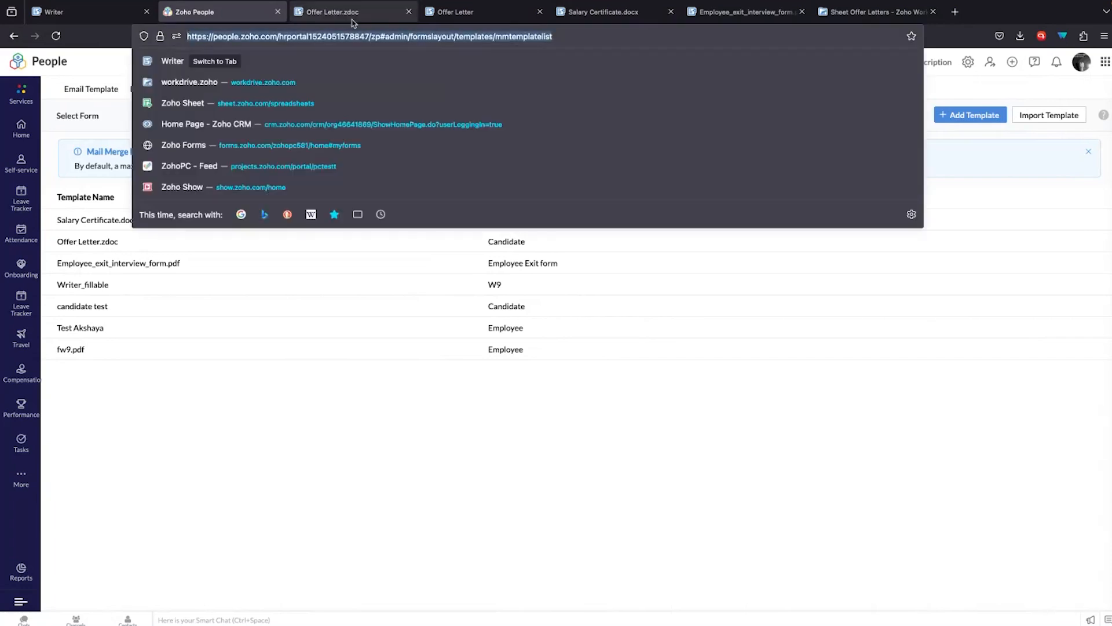
left_click(350, 13)
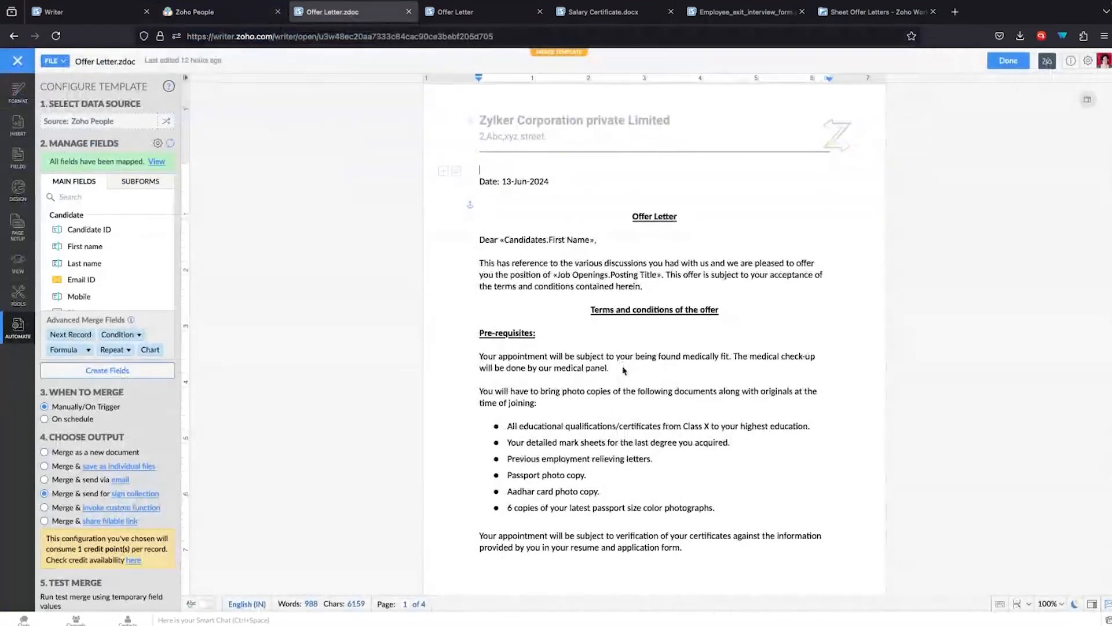
scroll(623, 370, "down", 1)
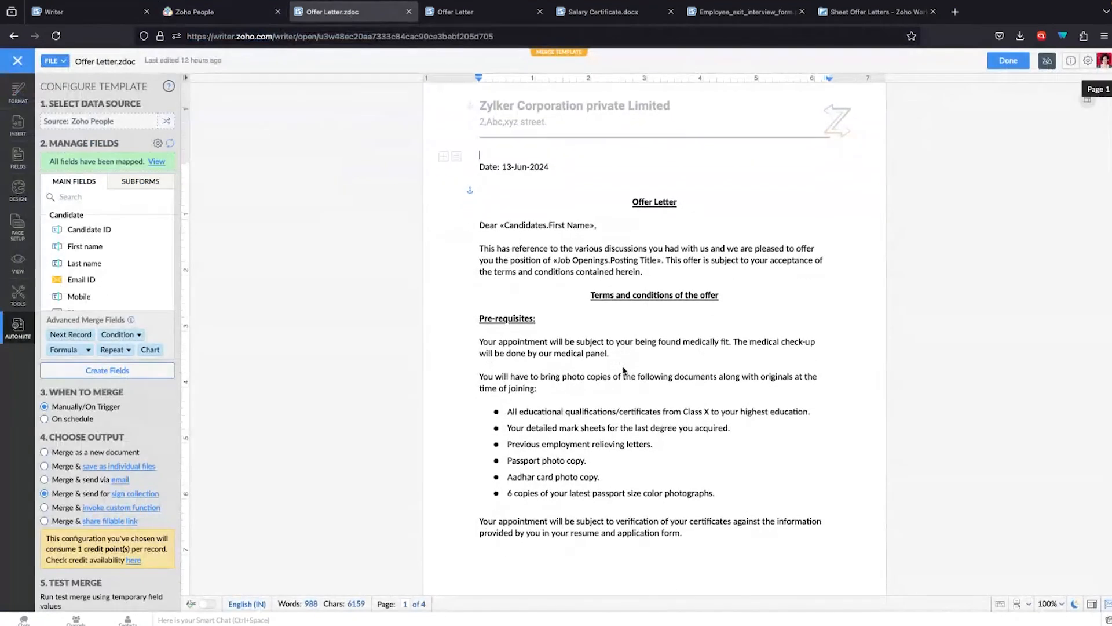
scroll(624, 370, "down", 1)
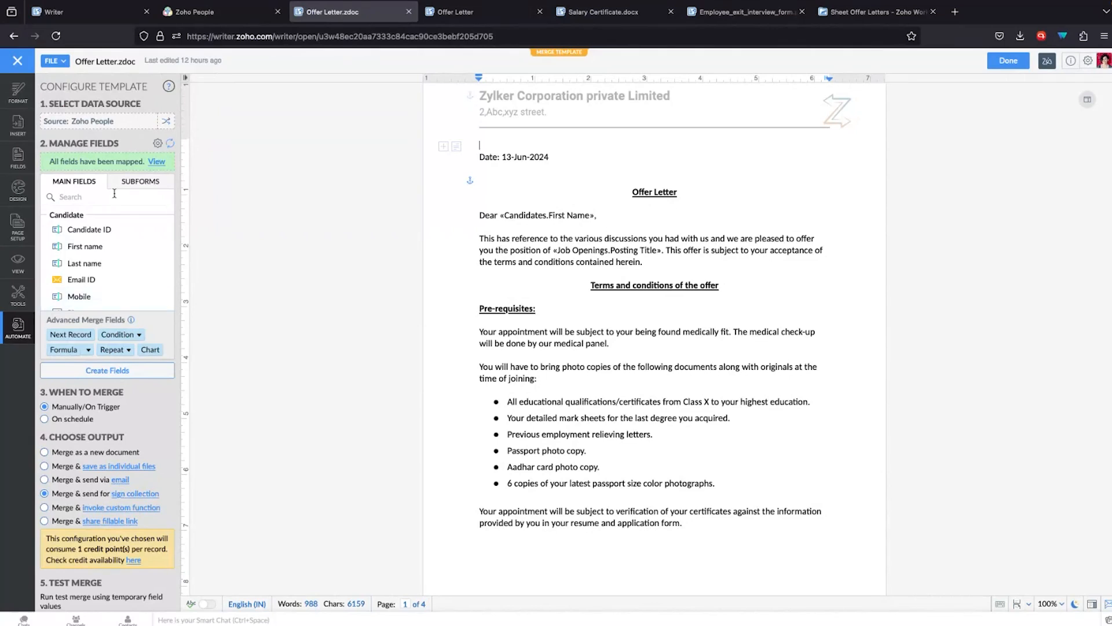
Examine the Annexure I compensation break-up and show the formula behind the monthly Basic salary.
mouse_move(108, 230)
scroll(582, 295, "down", 10)
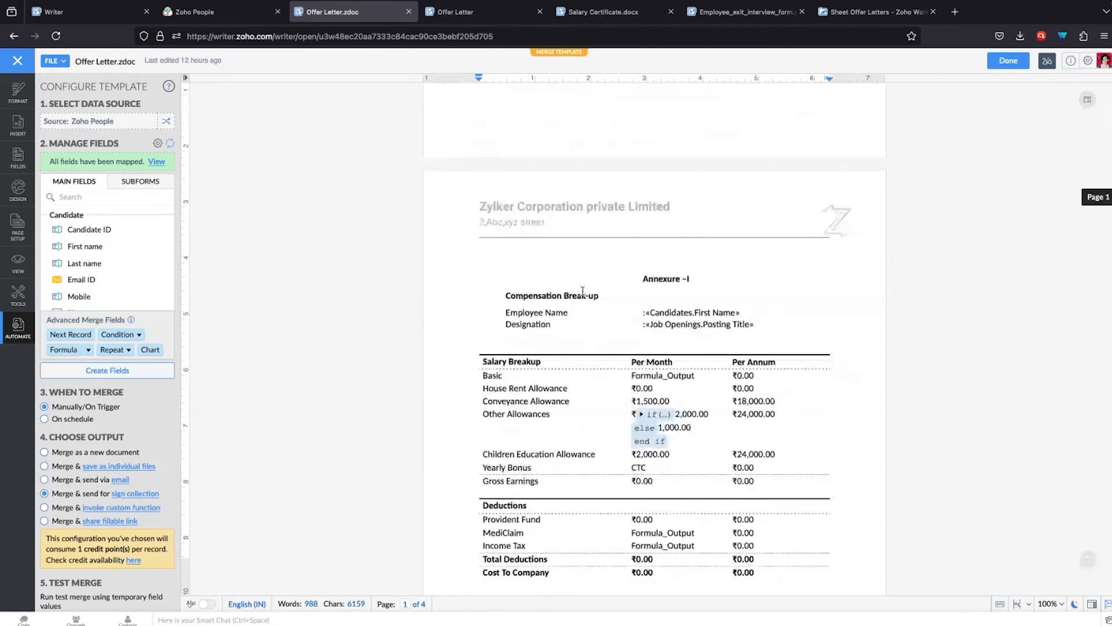
scroll(583, 291, "down", 2)
scroll(584, 294, "down", 1)
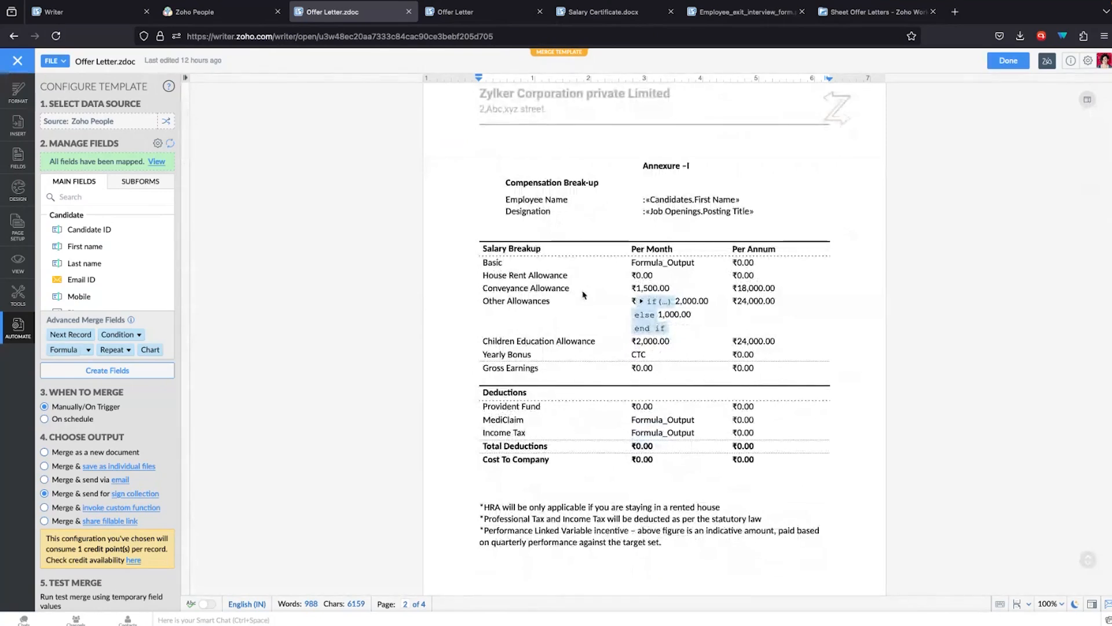
left_click(656, 263)
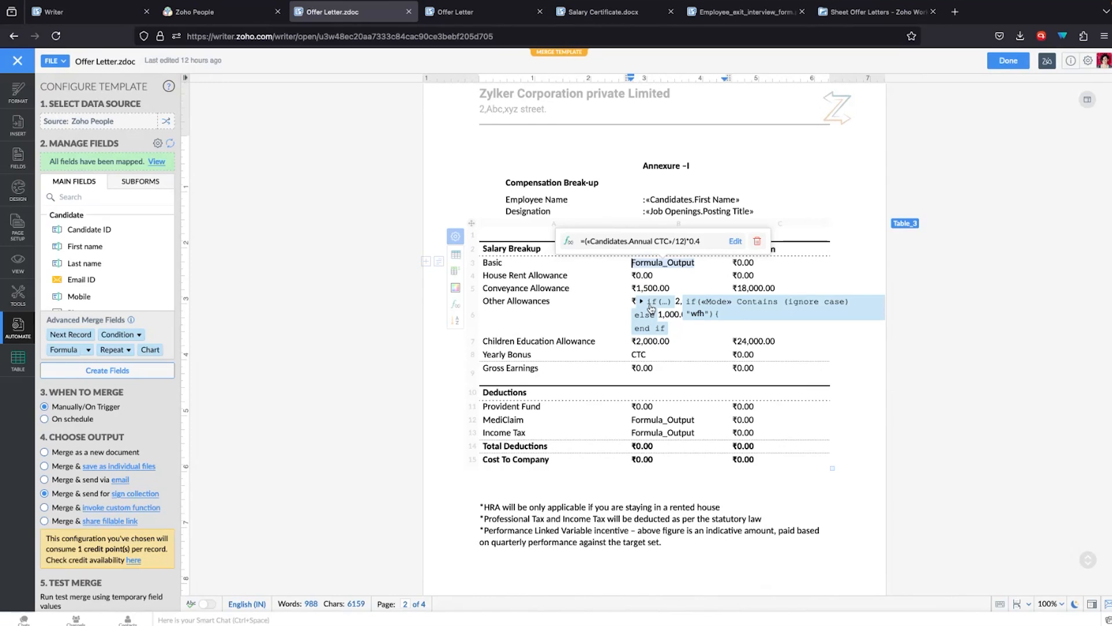
Review Annexure II and the remaining offer letter text through to the signer fields on the last page.
scroll(651, 307, "down", 12)
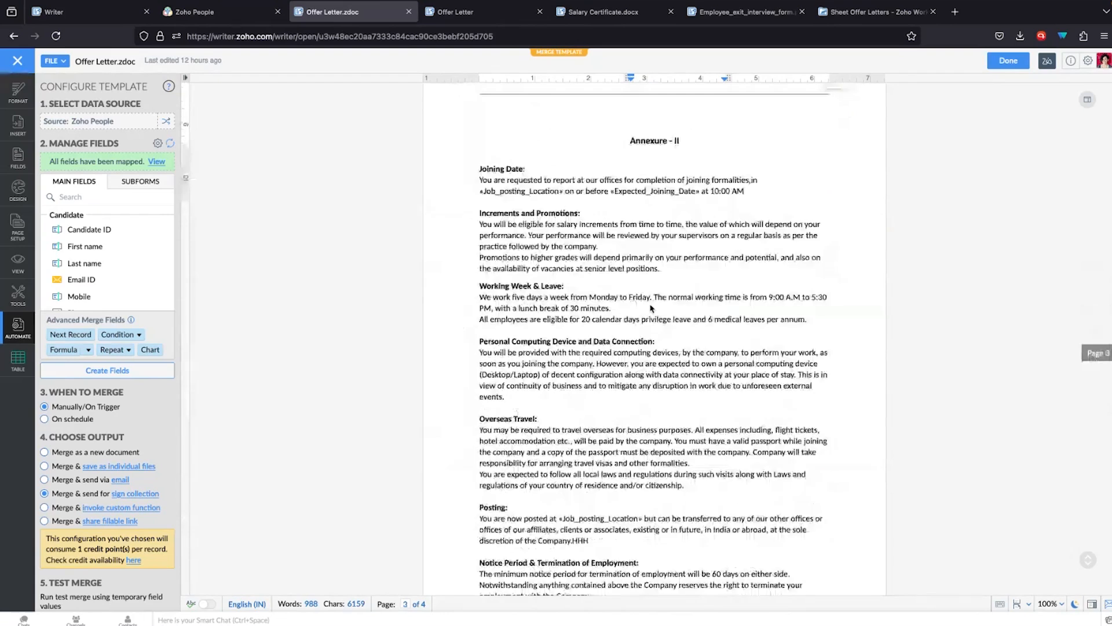
scroll(651, 307, "down", 6)
scroll(651, 308, "down", 6)
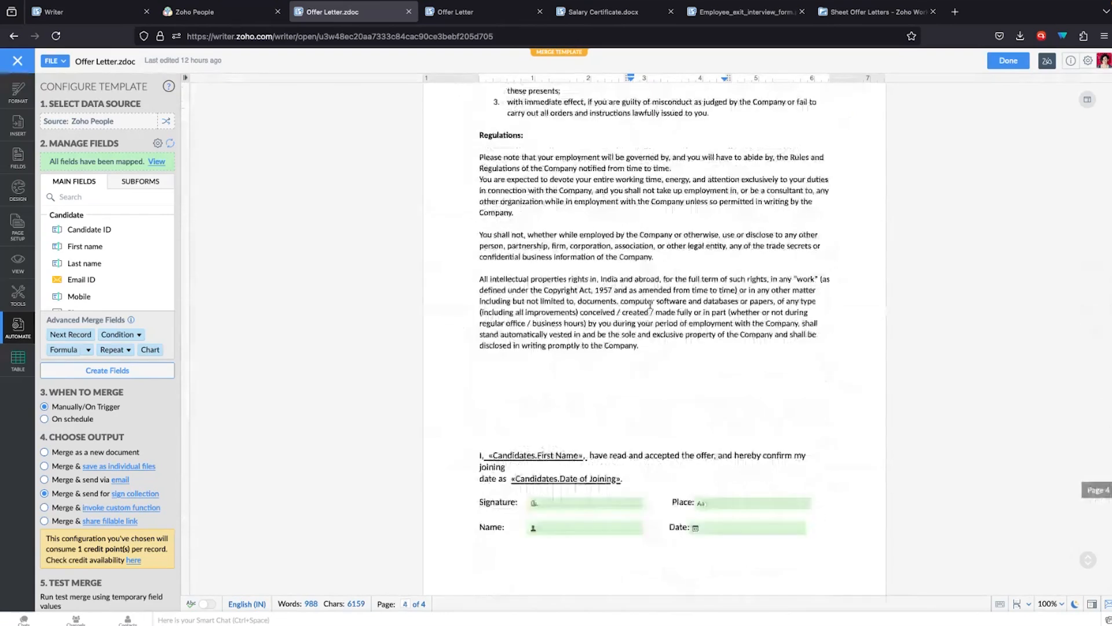
scroll(651, 305, "down", 1)
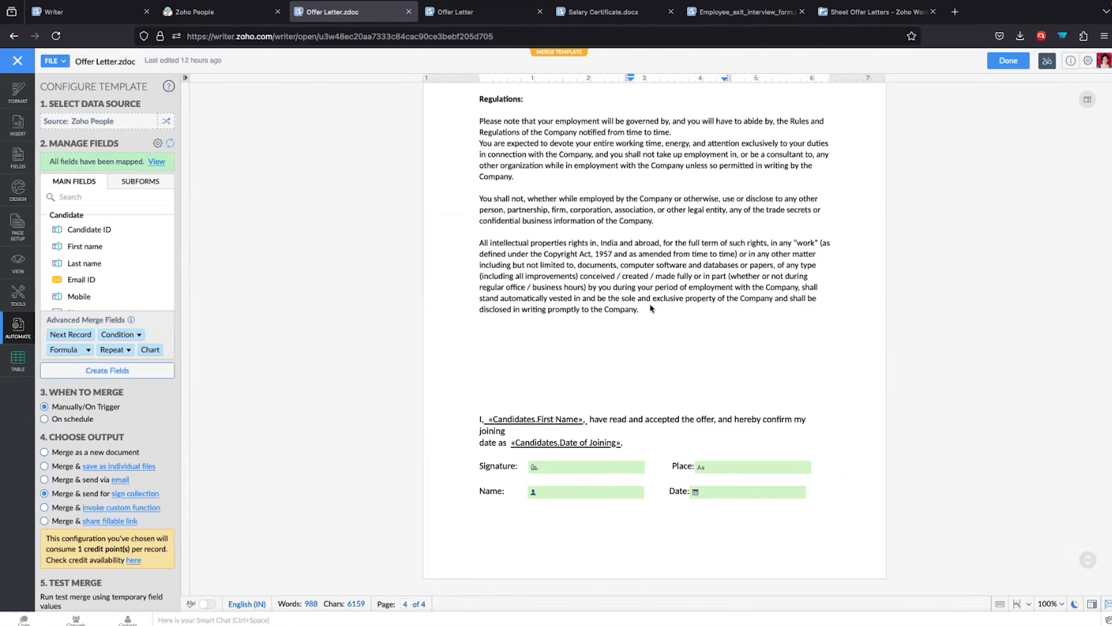
Review the advanced settings for sign collection and inspect the linked Create_a_record_in_Zoho_People_with_merged_data function without changing it.
left_click(133, 494)
left_click(699, 227)
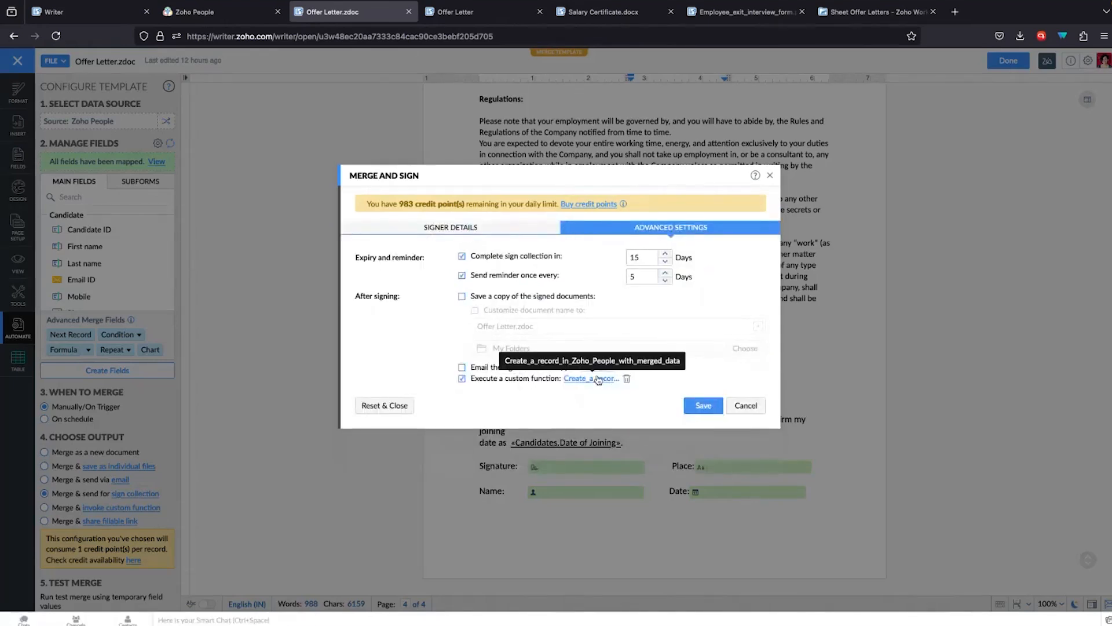
left_click(598, 380)
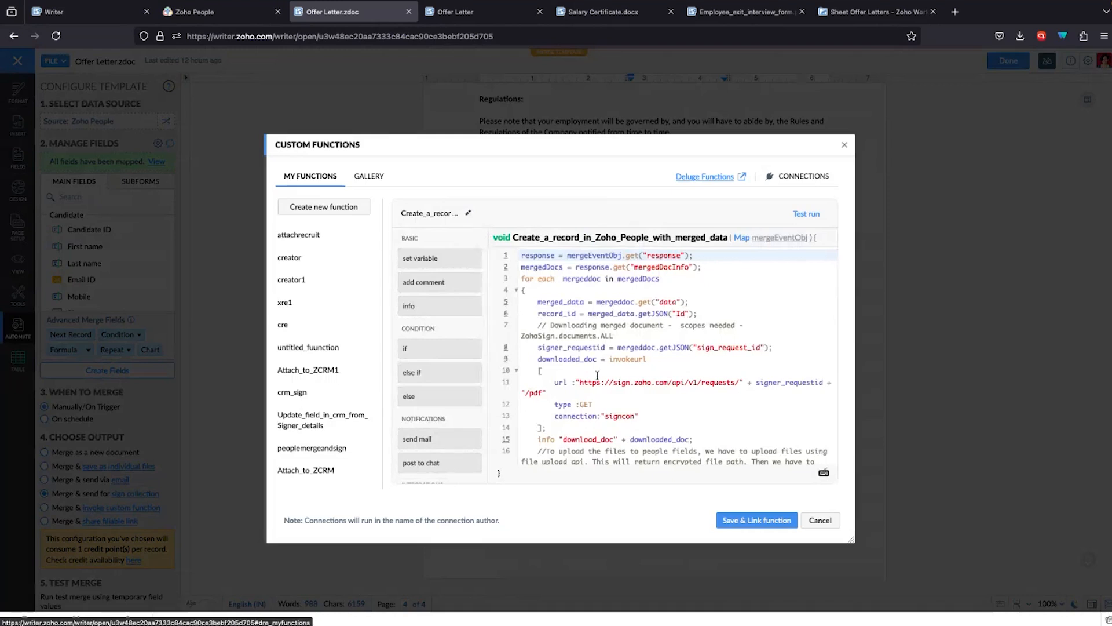
left_click(819, 520)
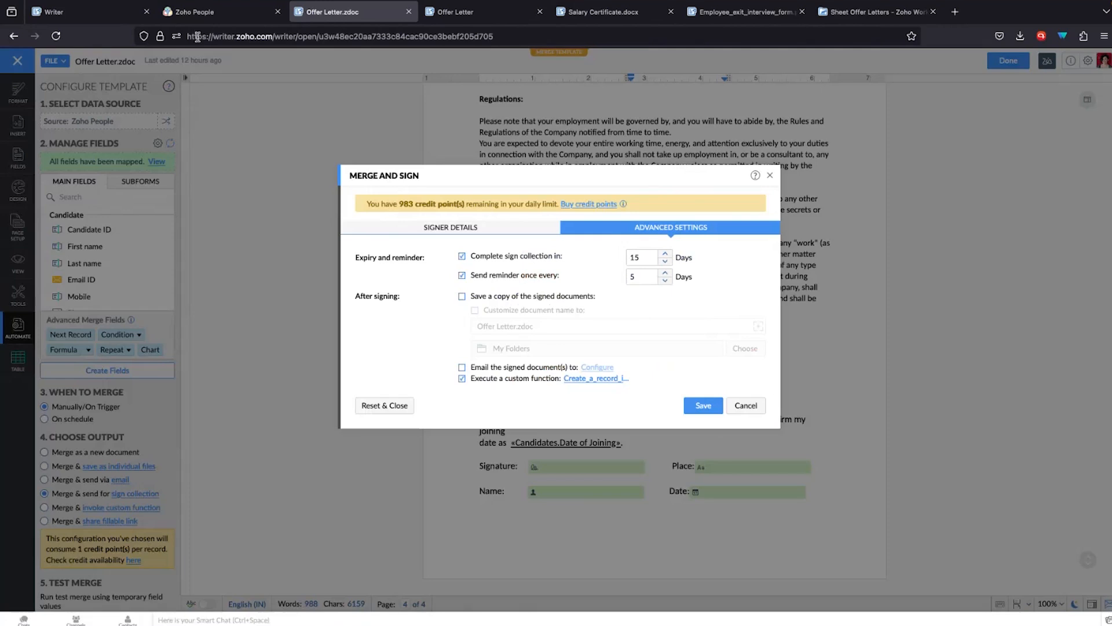
Switch to Zoho People, view the onboarding candidates, and list the automation workflows for the Candidate form.
left_click(205, 14)
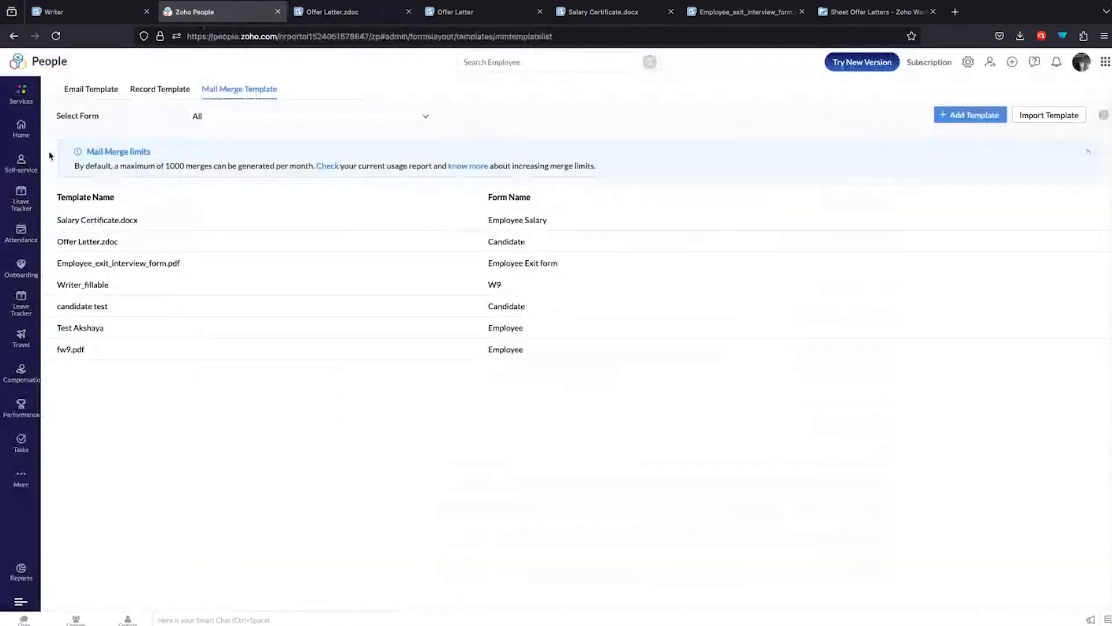
left_click(16, 278)
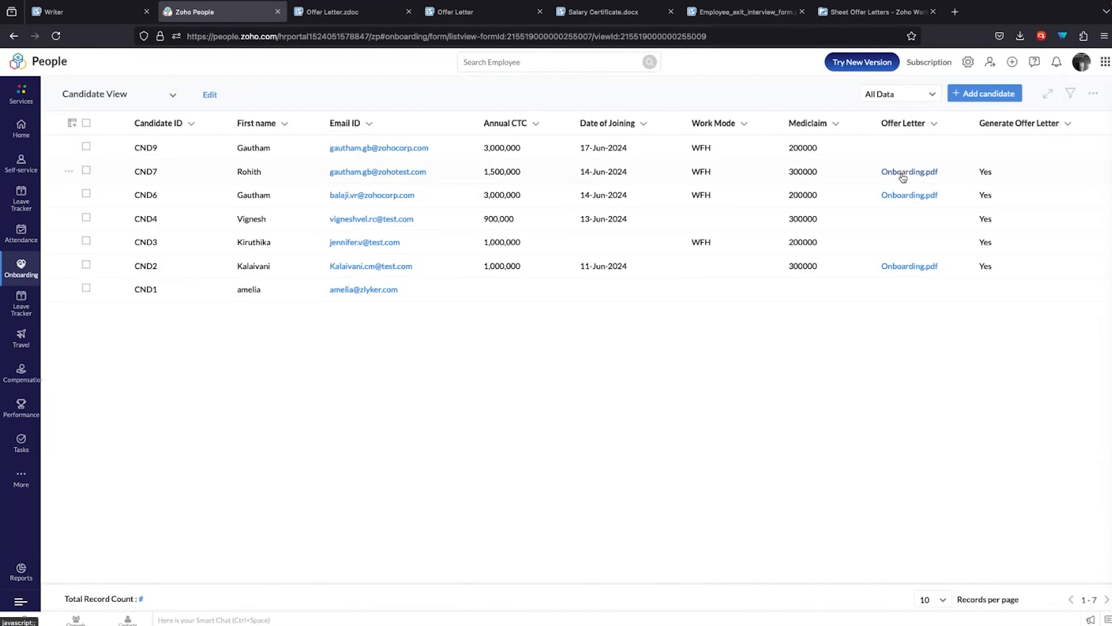
left_click(967, 62)
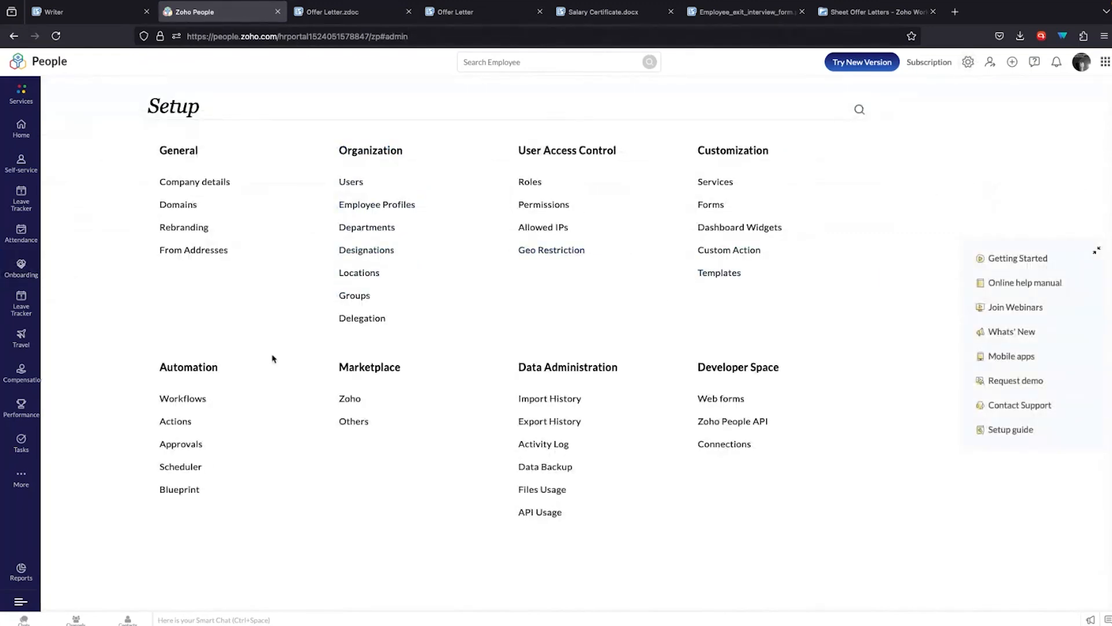
left_click(169, 399)
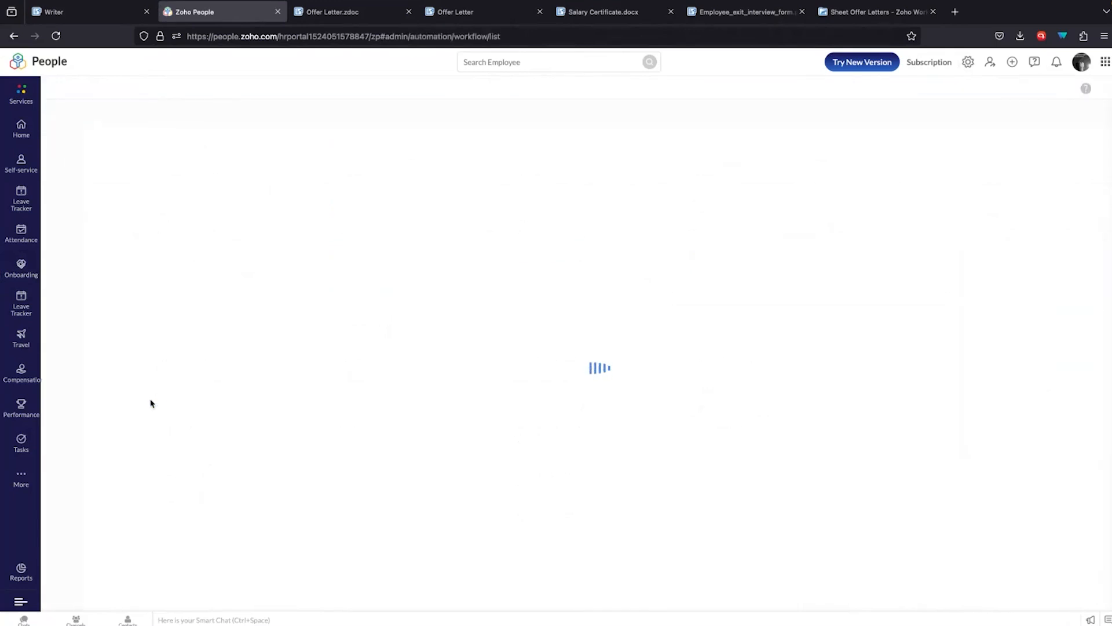
left_click(349, 115)
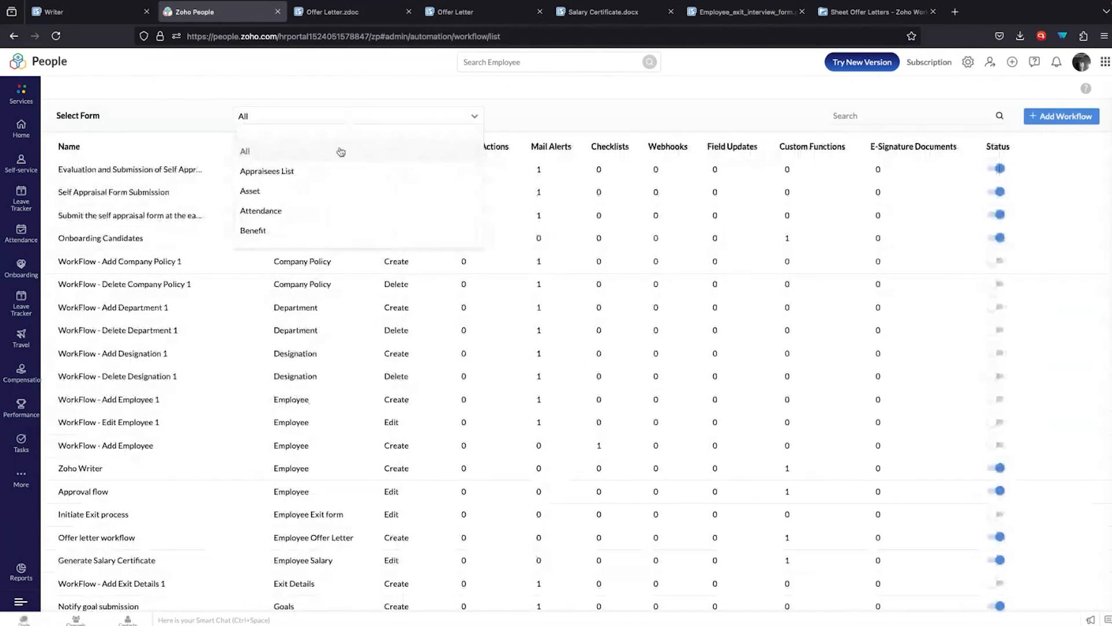
type("candi")
key("Return")
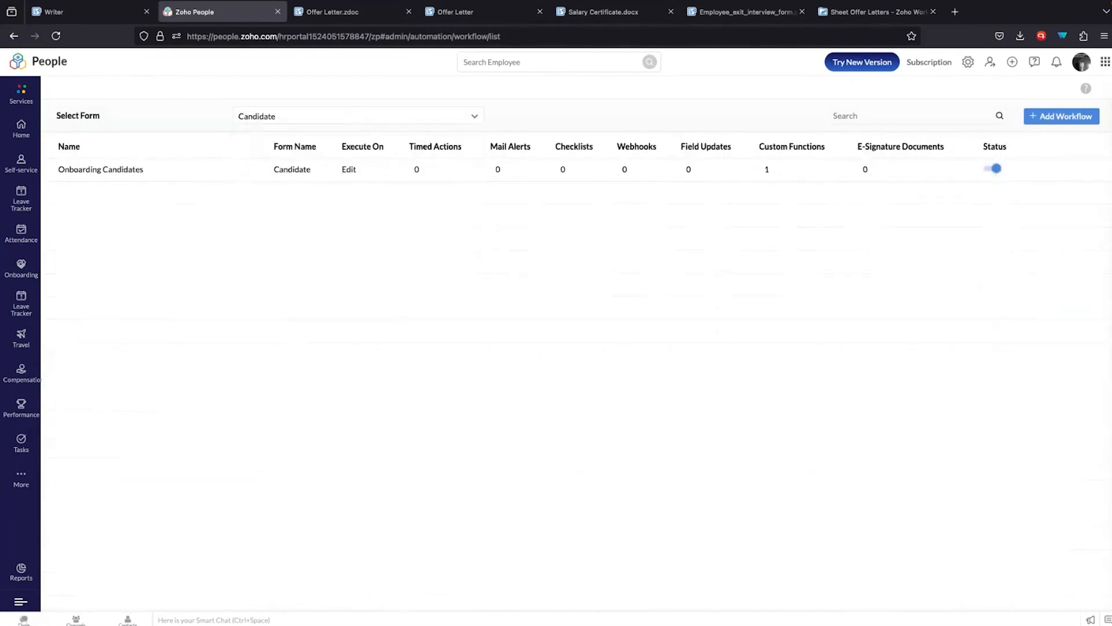
Open the Onboarding Candidates workflow and examine its trigger process, criteria and actions.
left_click(81, 171)
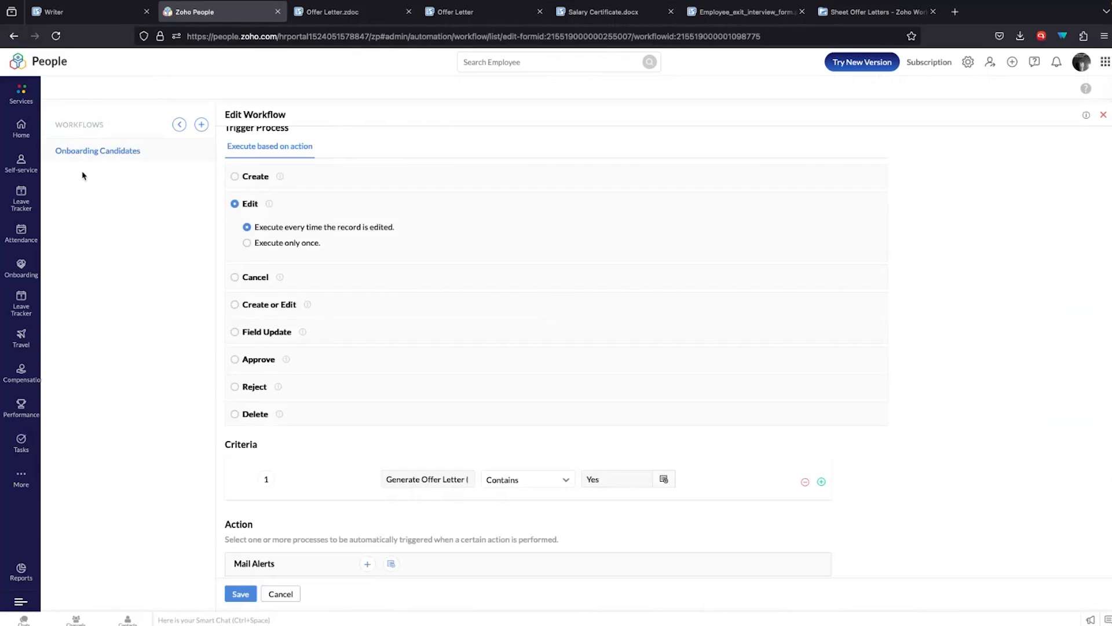
scroll(307, 222, "up", 2)
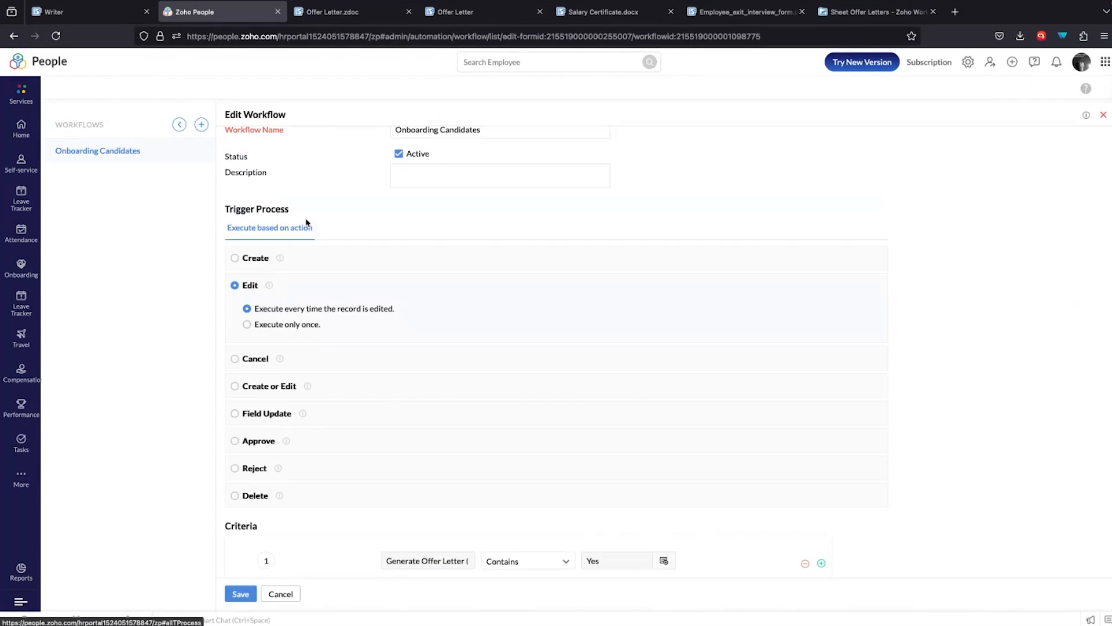
scroll(307, 223, "down", 2)
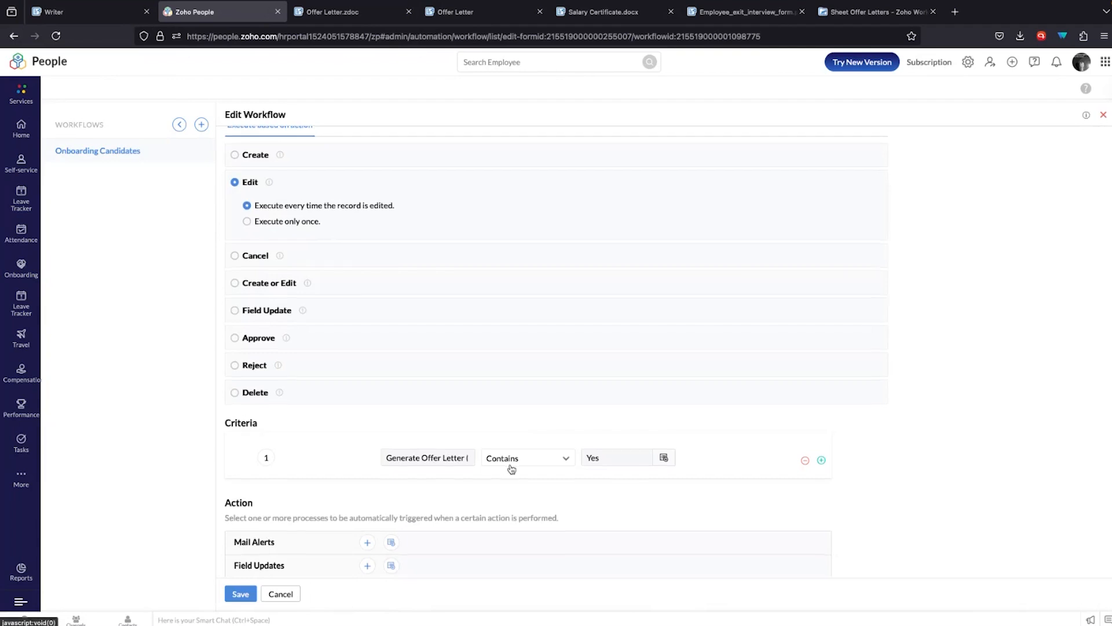
scroll(512, 468, "down", 2)
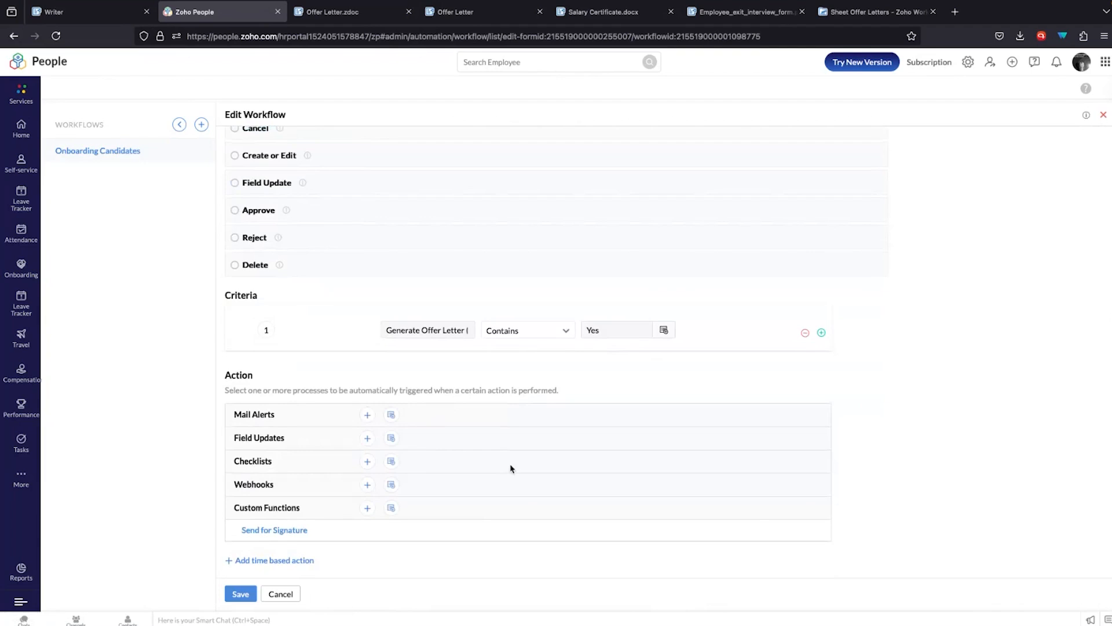
Inspect the merge field mappings and mergeAndSign parameters in the Send for Signature custom function, and close it without changes.
left_click(287, 530)
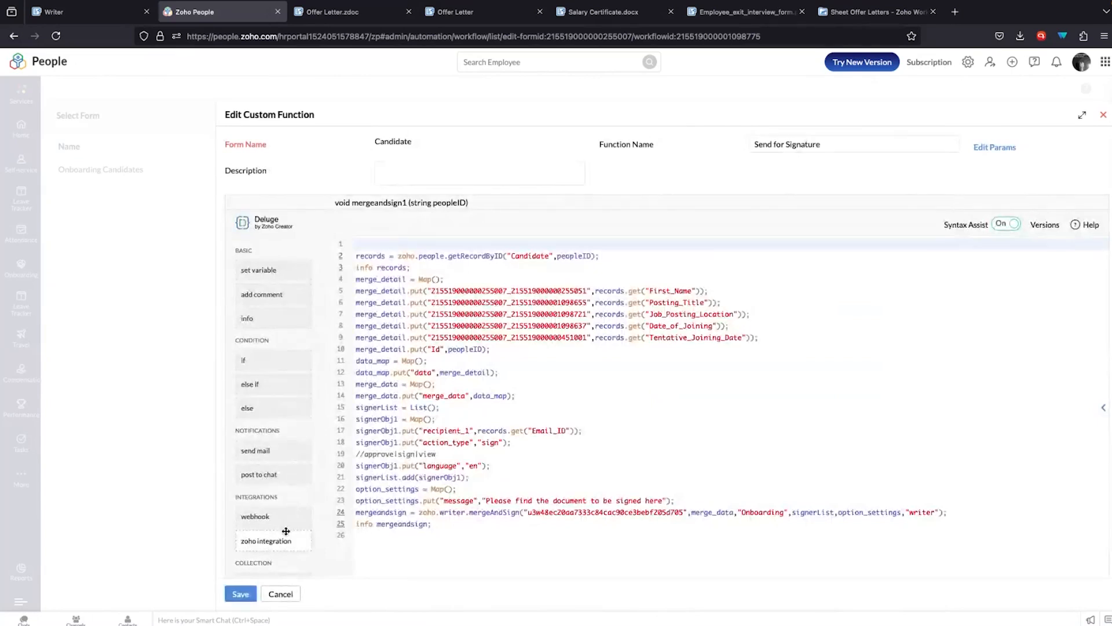
double_click(492, 290)
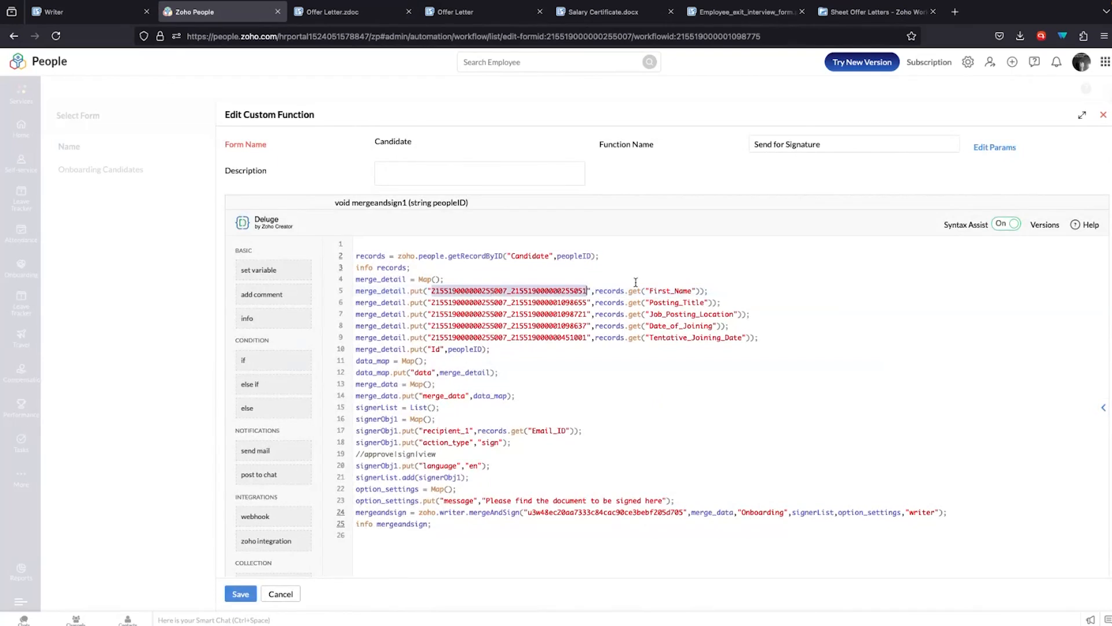
left_click(656, 290)
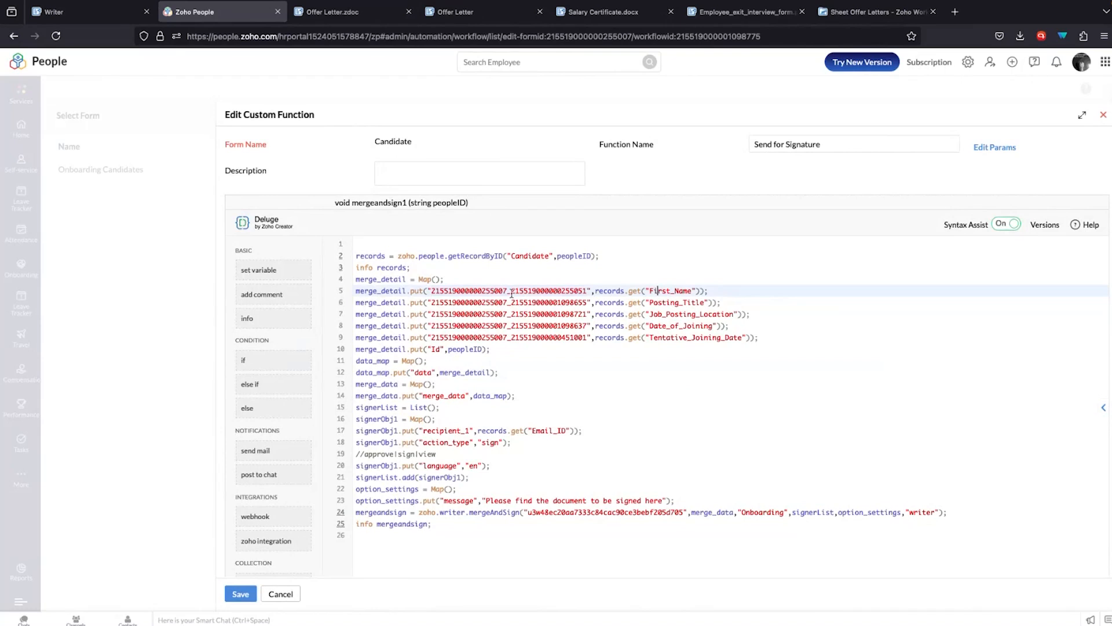
scroll(511, 292, "down", 1)
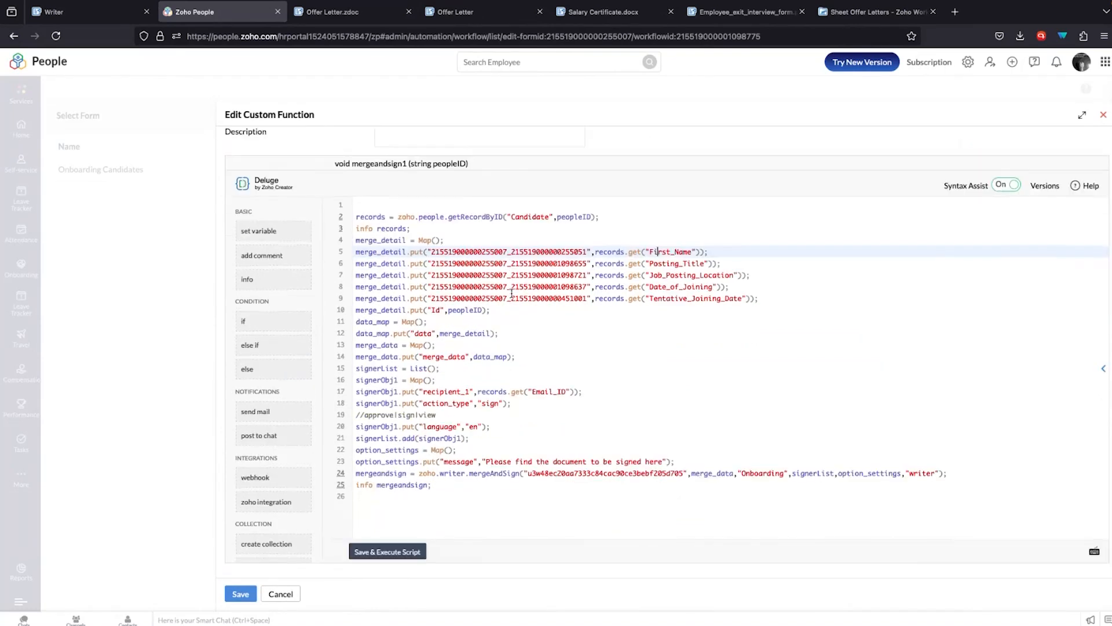
double_click(554, 474)
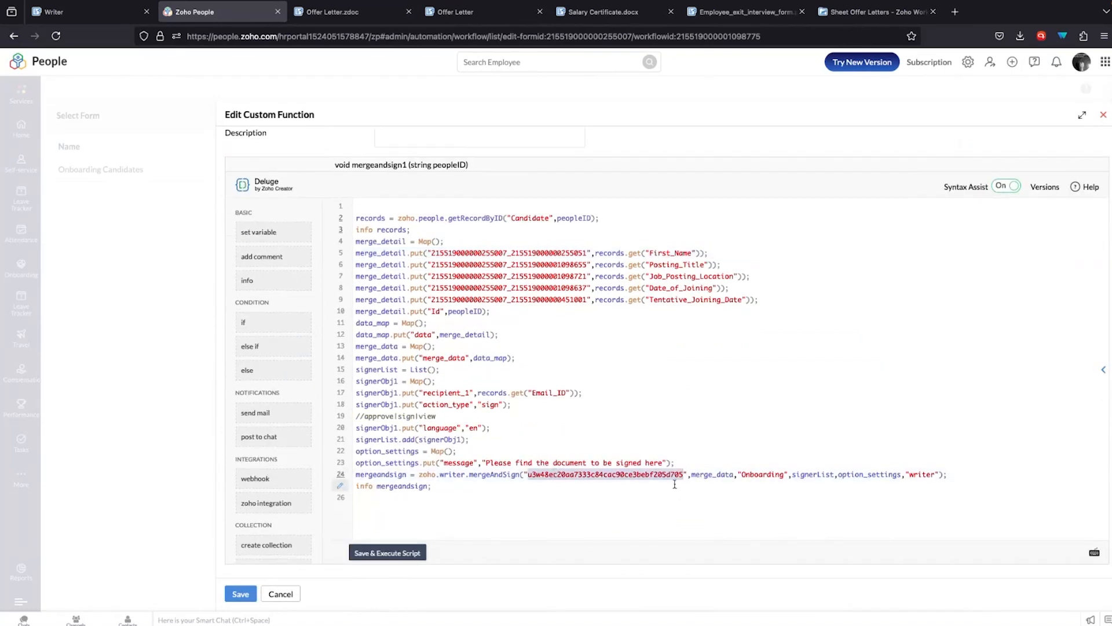
double_click(920, 474)
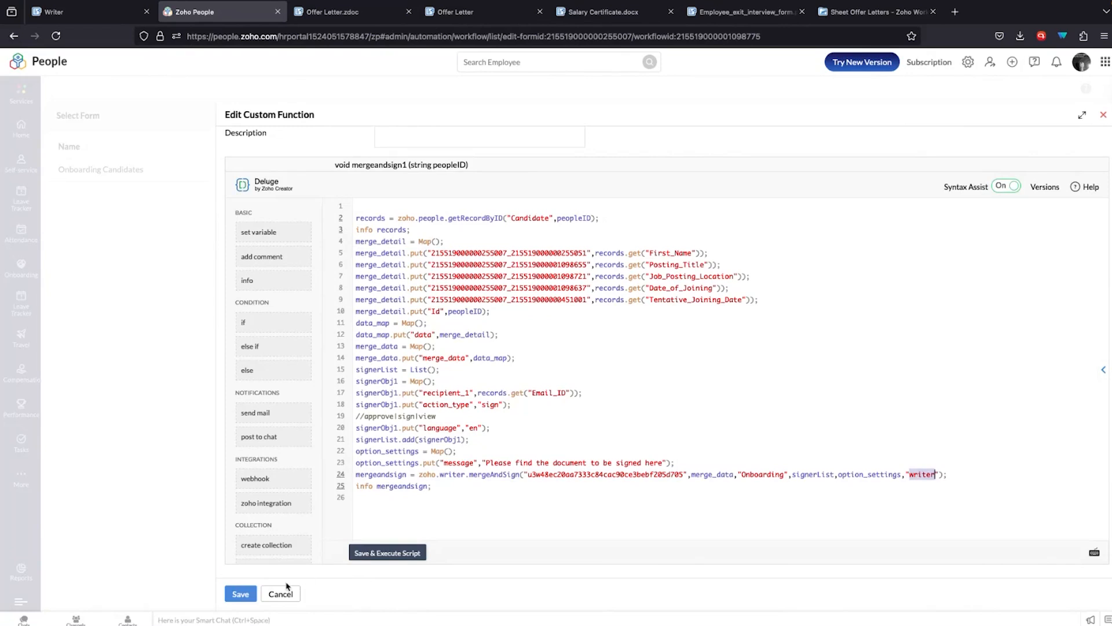
left_click(276, 597)
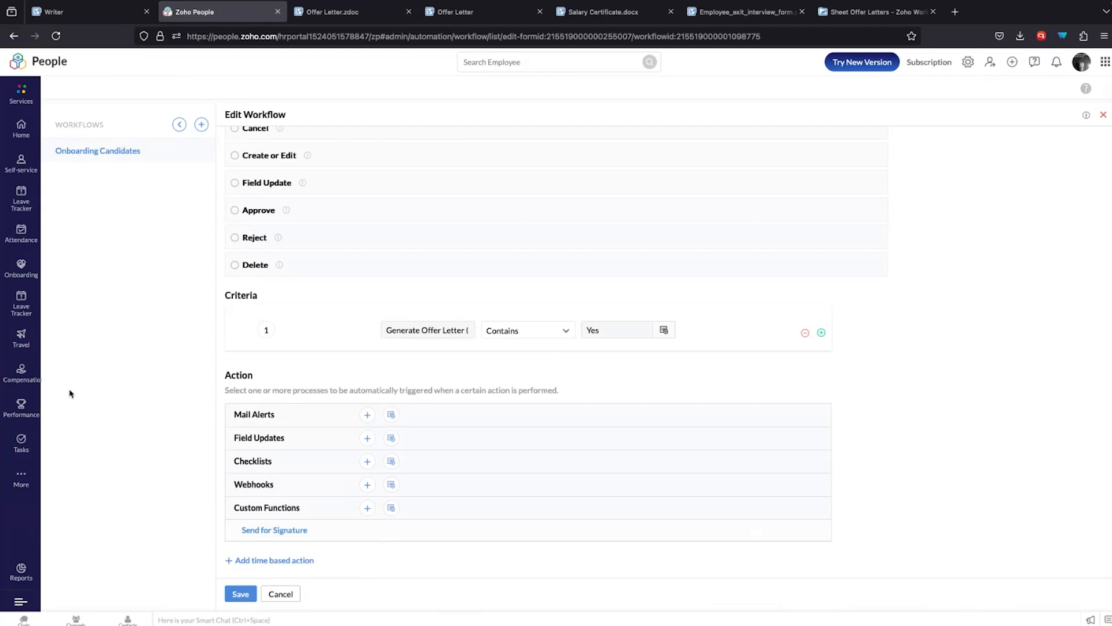
Open the onboarding candidate record with the 17-Jun-2024 joining date for editing.
left_click(40, 272)
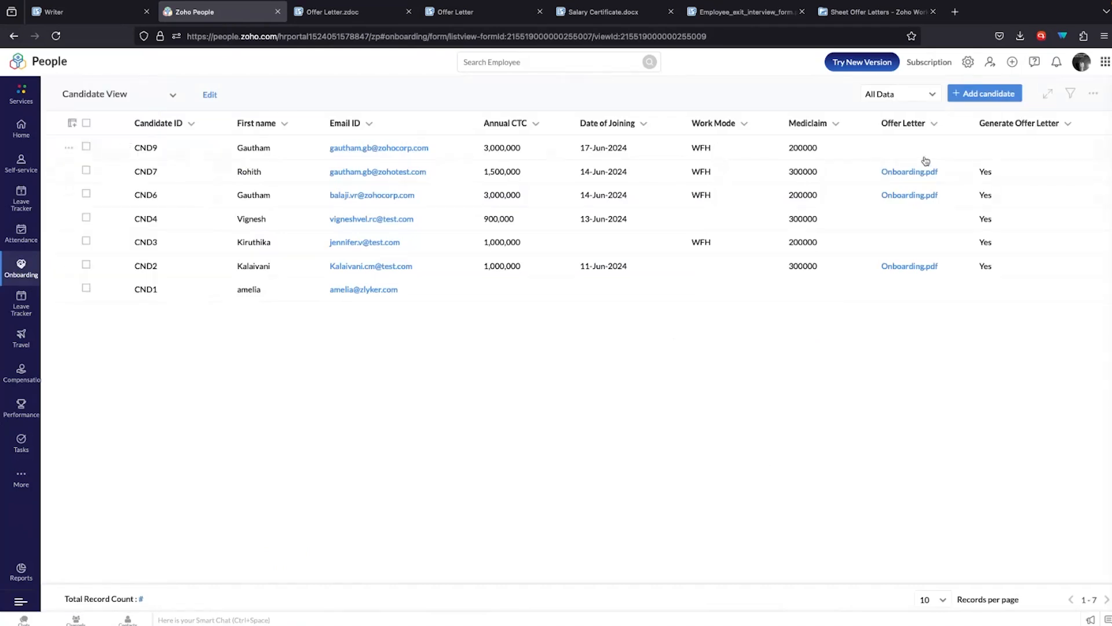
left_click(86, 146)
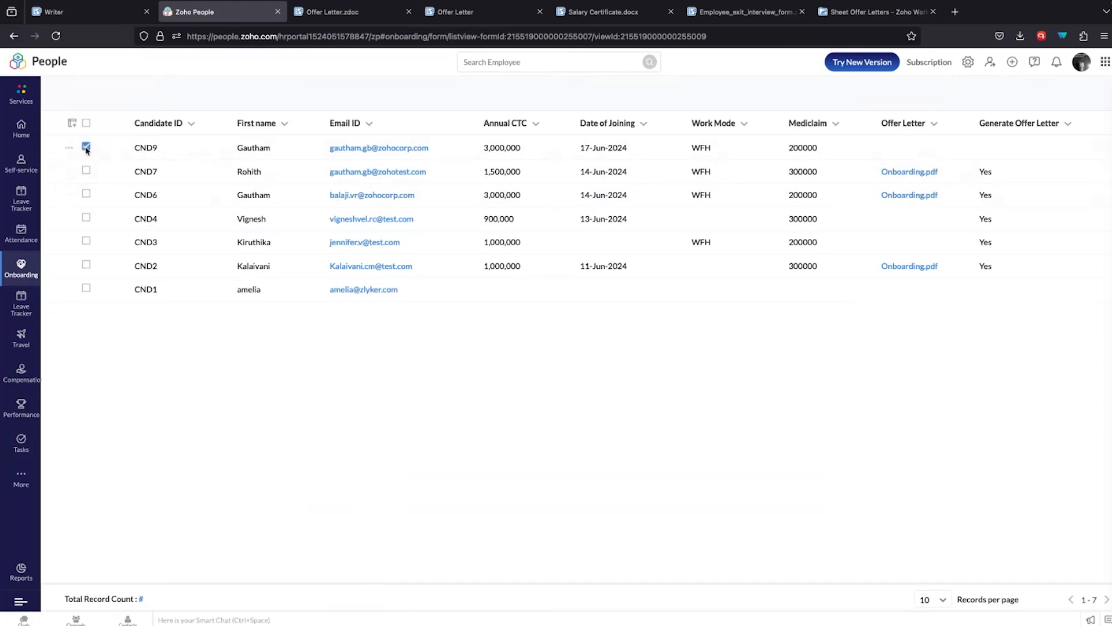
left_click(67, 149)
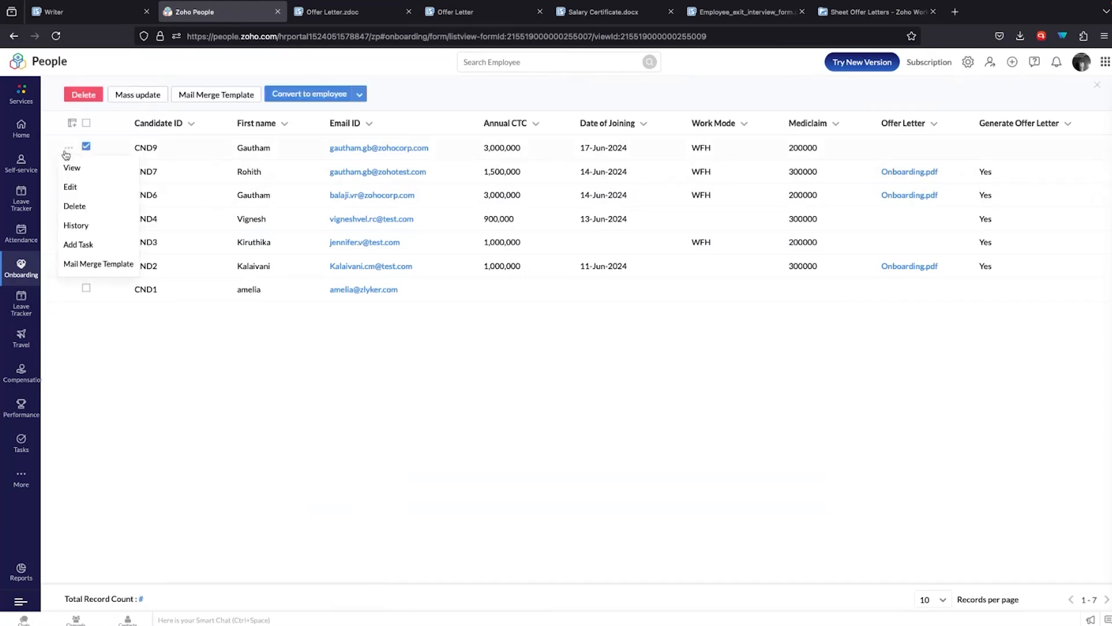
left_click(70, 187)
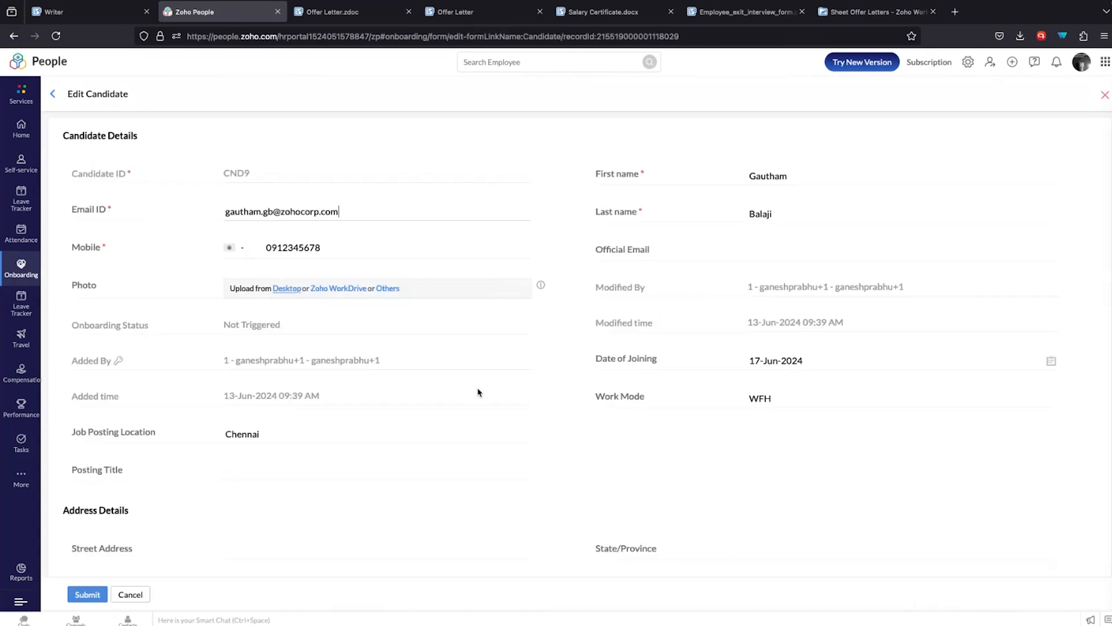
Set Generate Offer Letter to Yes in the candidate's Salary Details, submit the record and close it.
scroll(633, 414, "down", 10)
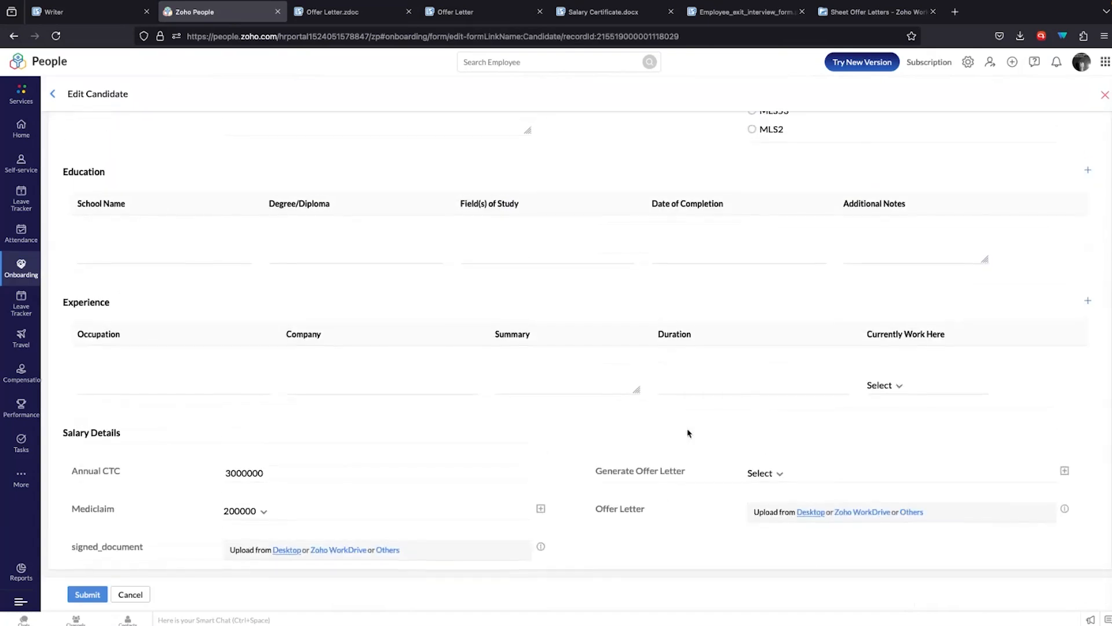
left_click(760, 473)
left_click(776, 528)
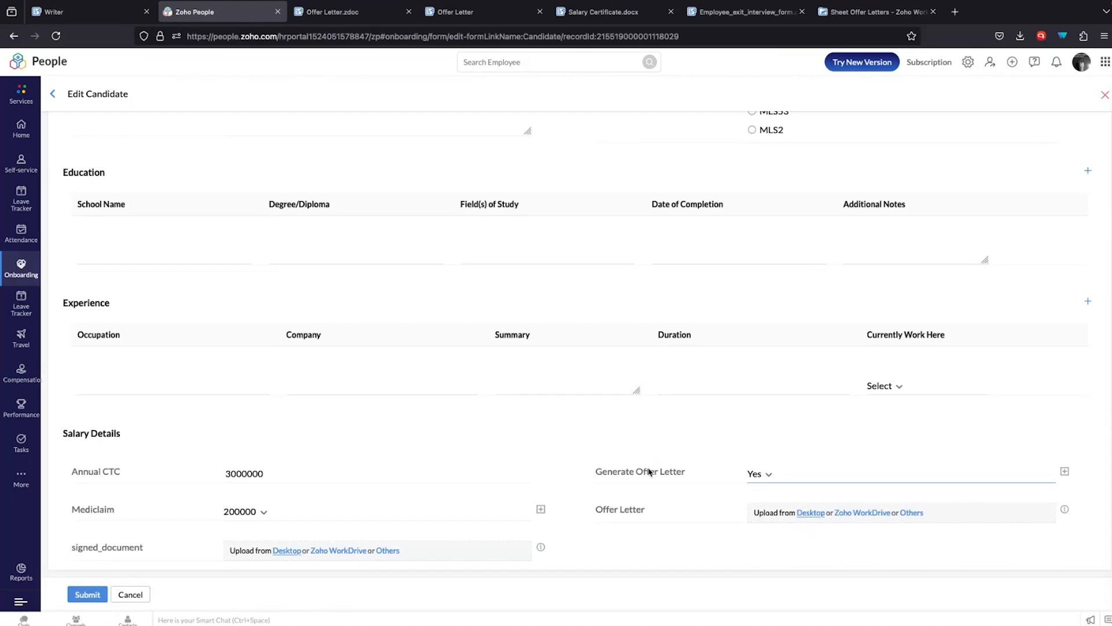
left_click(76, 595)
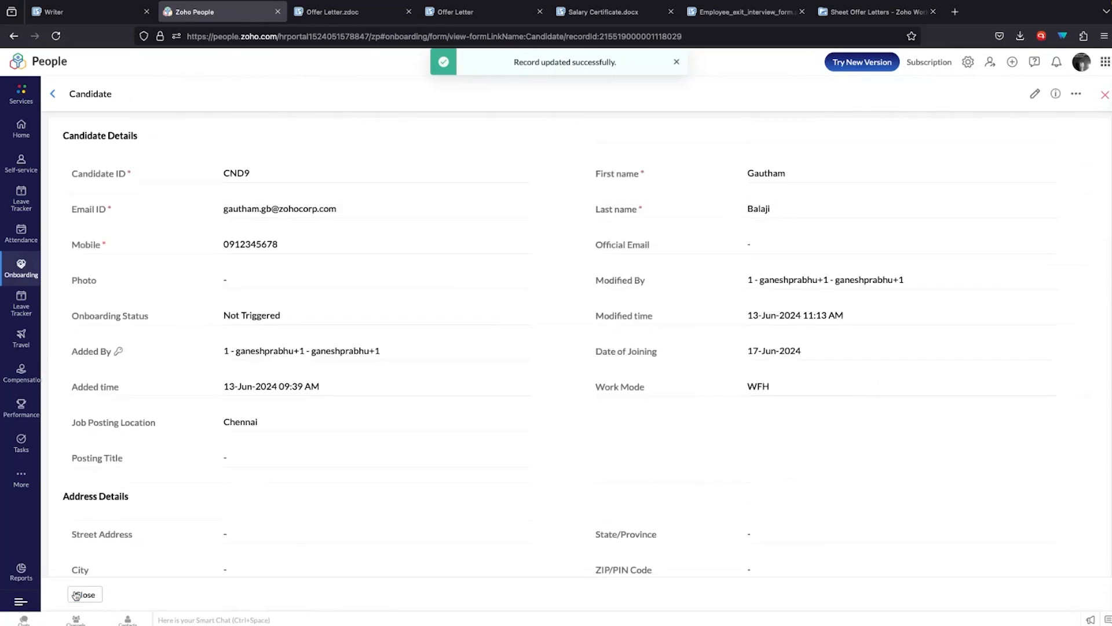
left_click(84, 595)
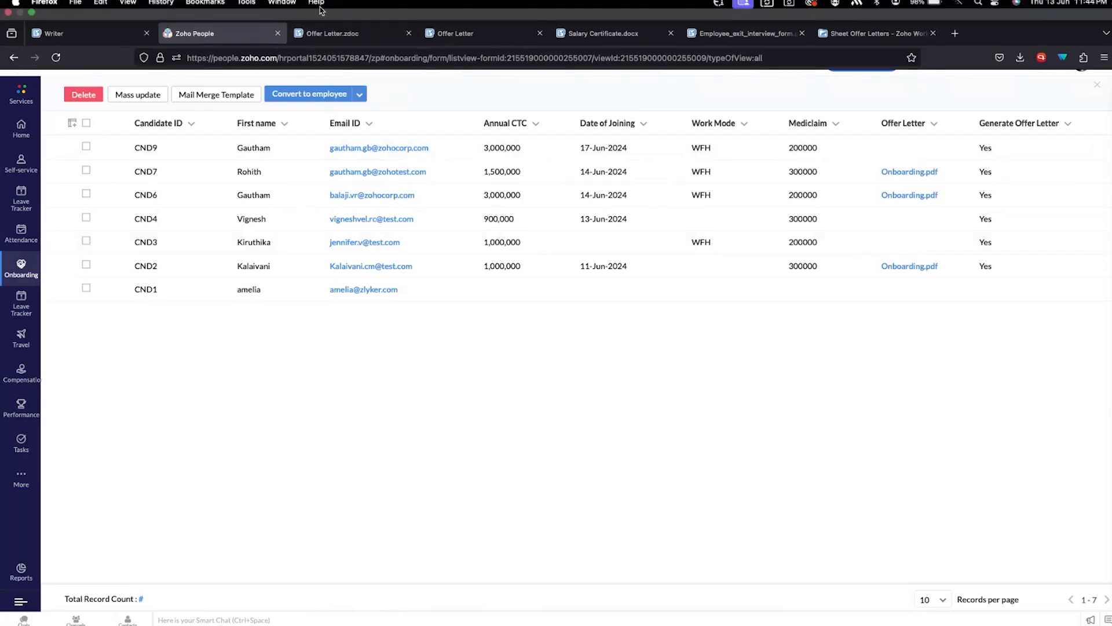
Switch to the Offer Letter.zdoc template in Zoho Writer and check the latest job's merge and signature status in the merge logs.
left_click(333, 12)
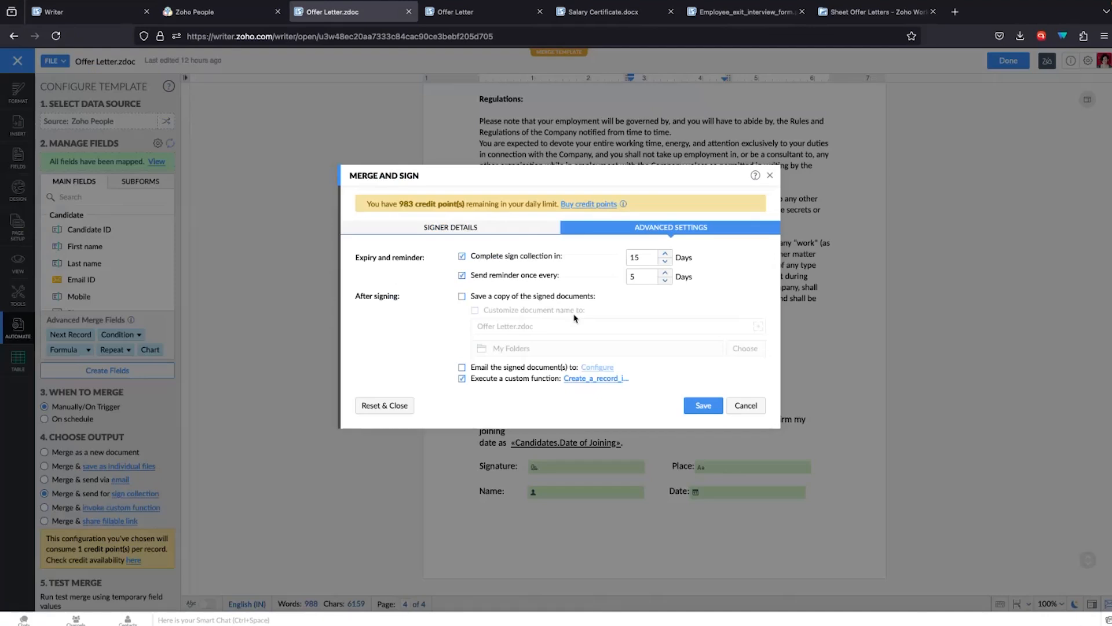
left_click(745, 405)
scroll(156, 539, "down", 4)
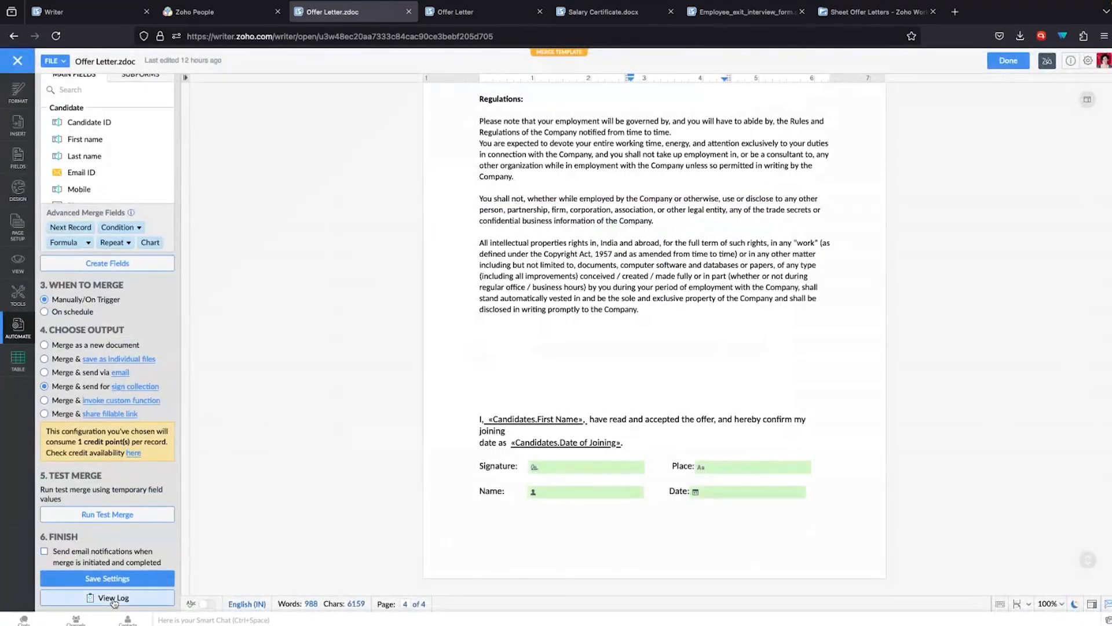
left_click(114, 603)
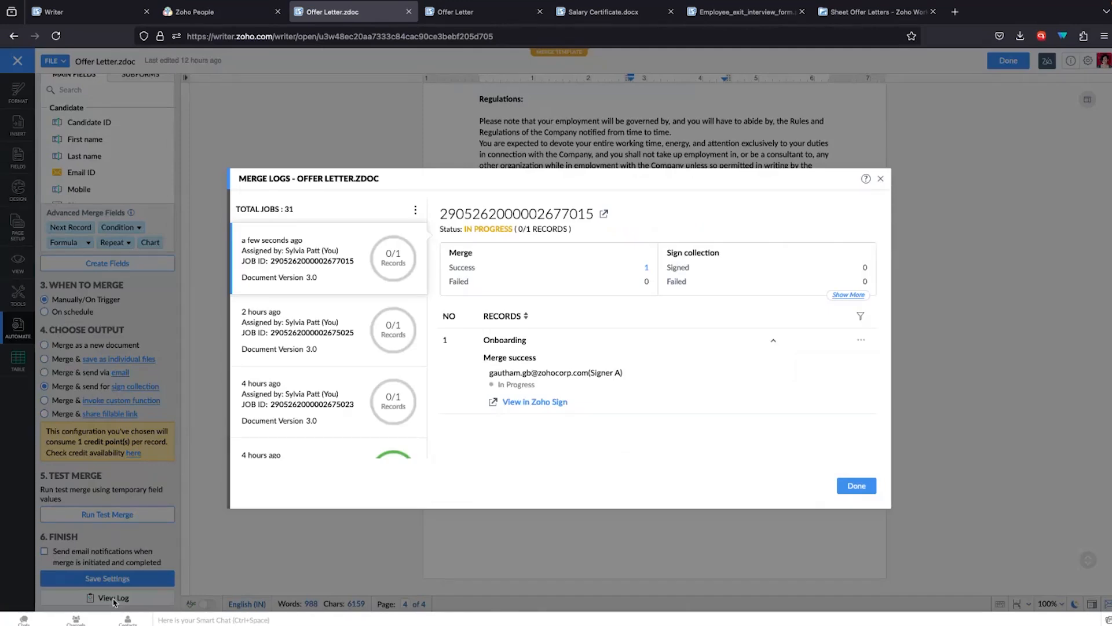
double_click(416, 37)
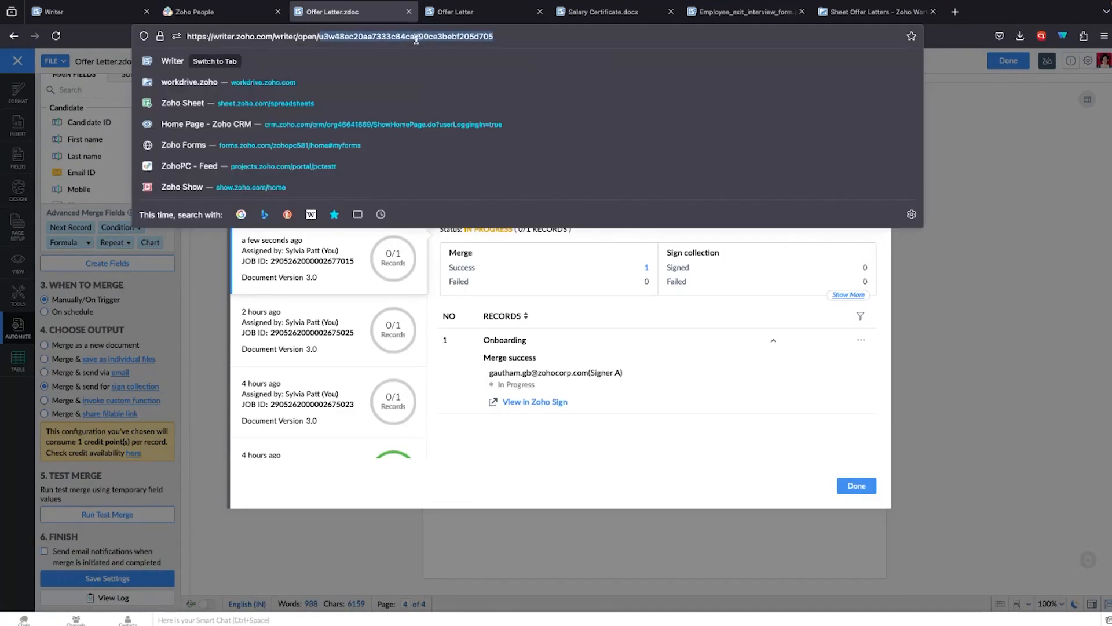
left_click(605, 294)
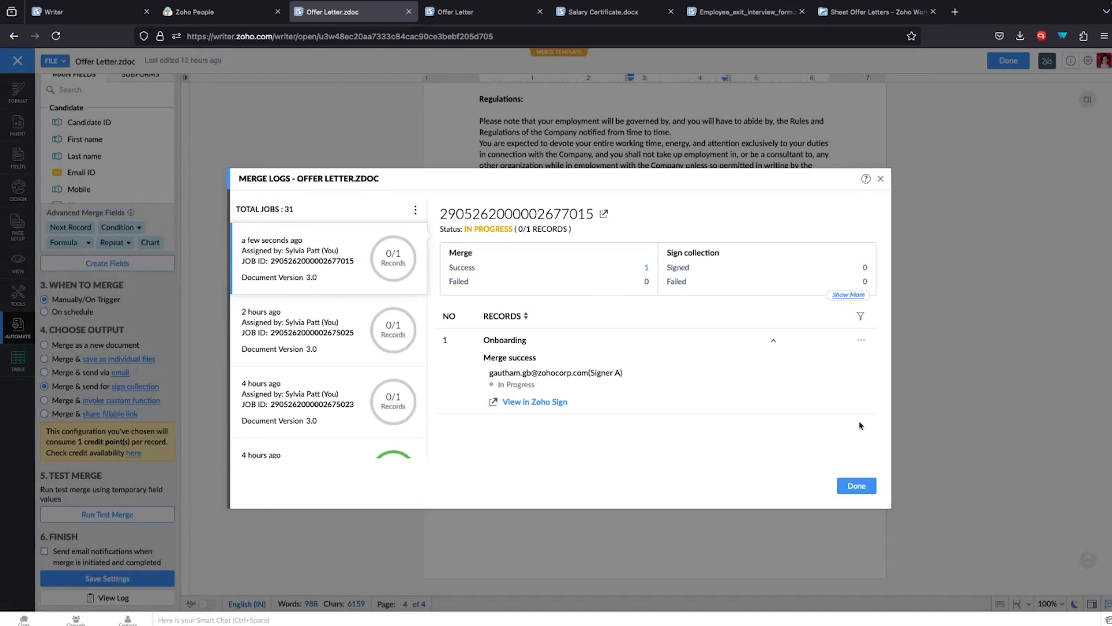
left_click(864, 486)
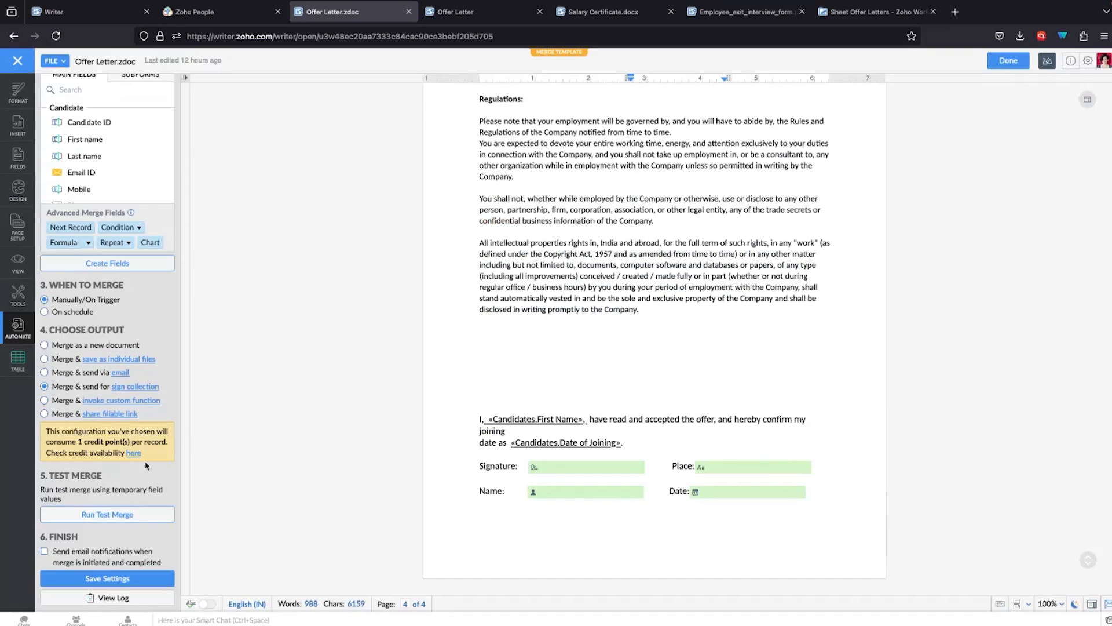
Open the Deluge custom functions gallery from the Writer account options and close the extra Writer documents page.
scroll(146, 466, "up", 2)
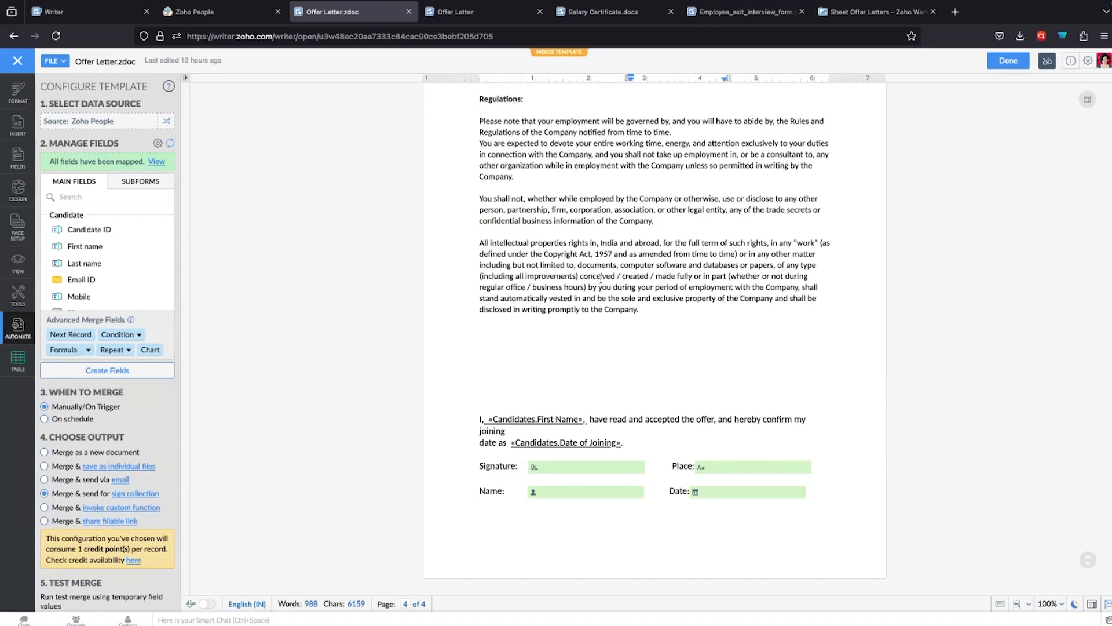
left_click(1104, 62)
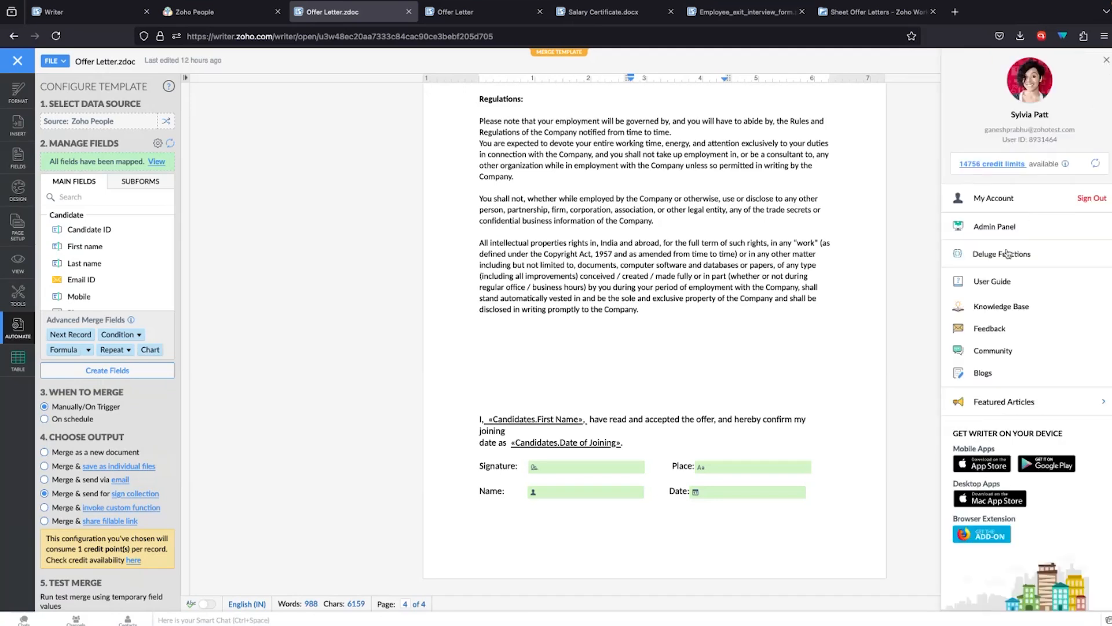
left_click(95, 22)
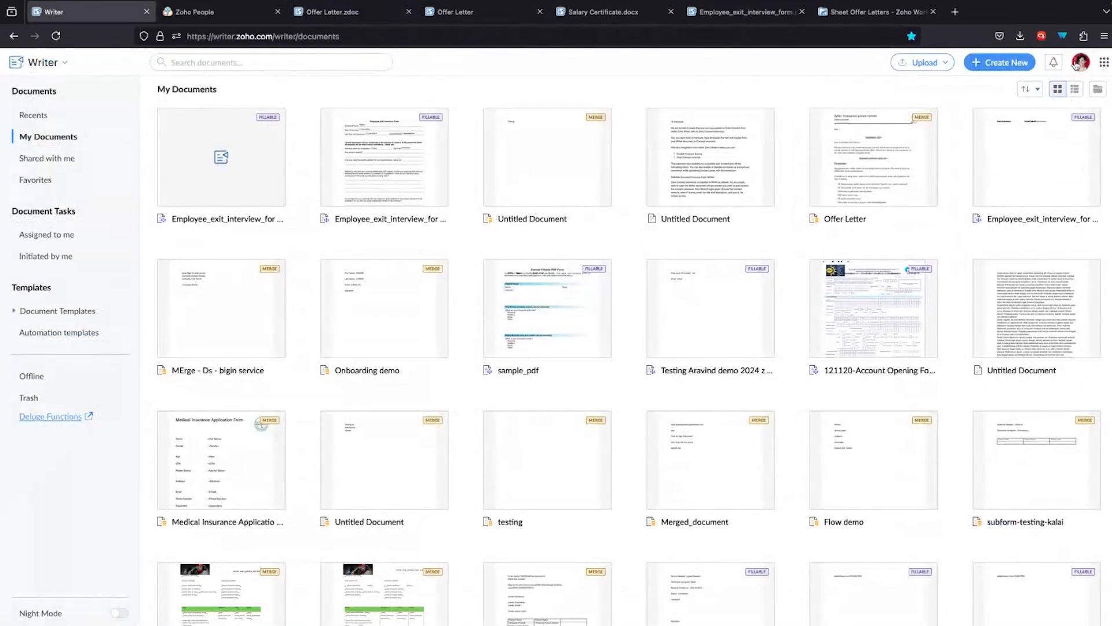
left_click(1076, 64)
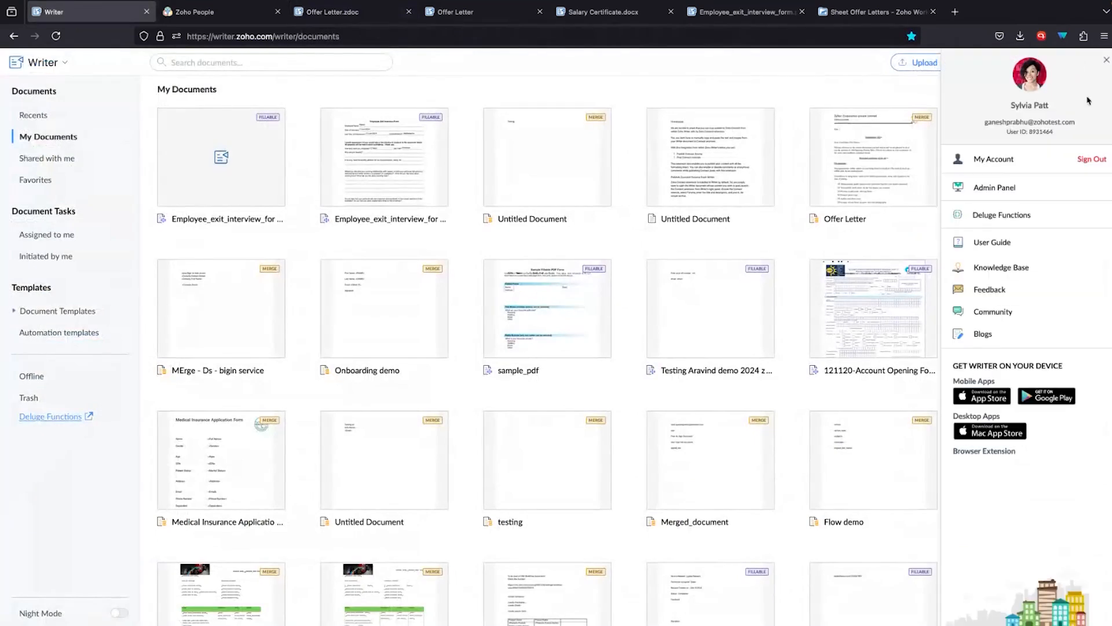
left_click(1001, 227)
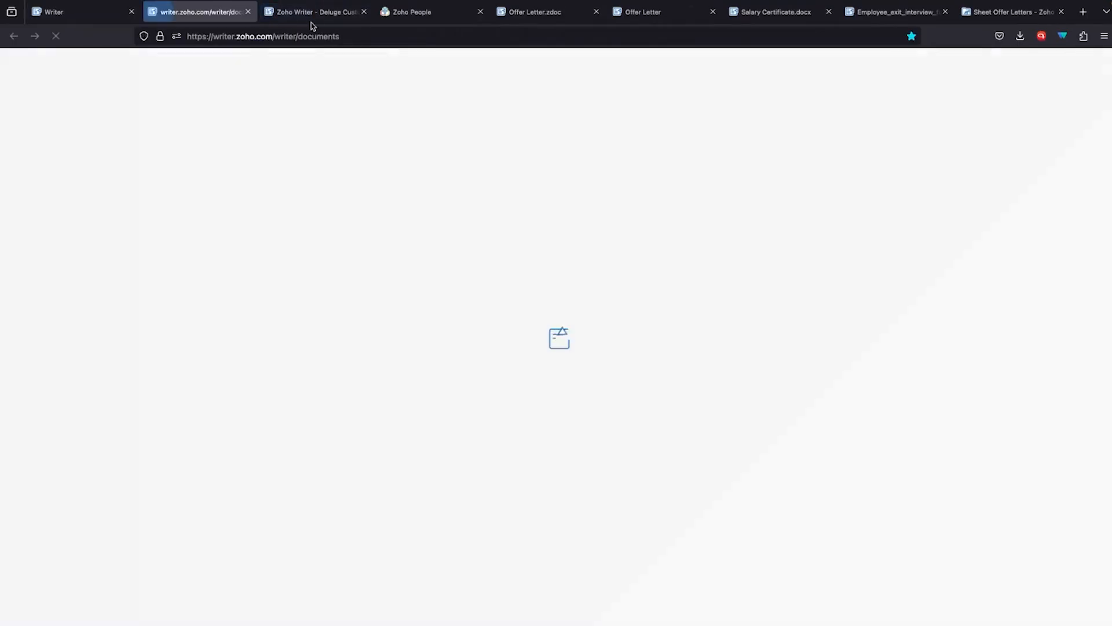
left_click(249, 12)
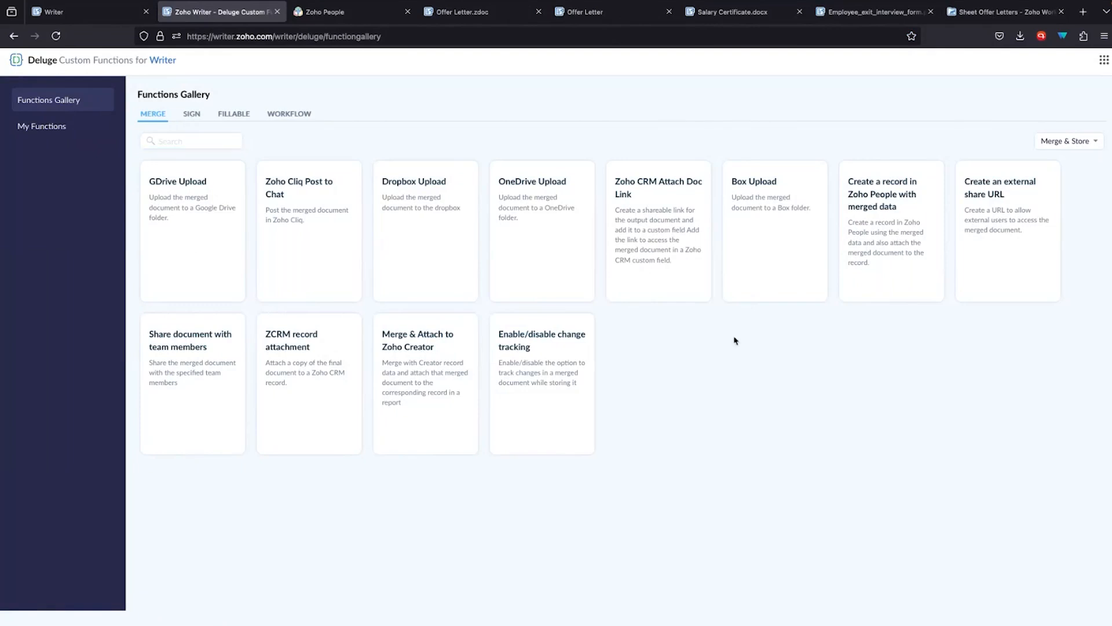
Browse the Sign, Workflow and Merge functions in the gallery and list the available merge function types.
mouse_move(260, 176)
left_click(192, 113)
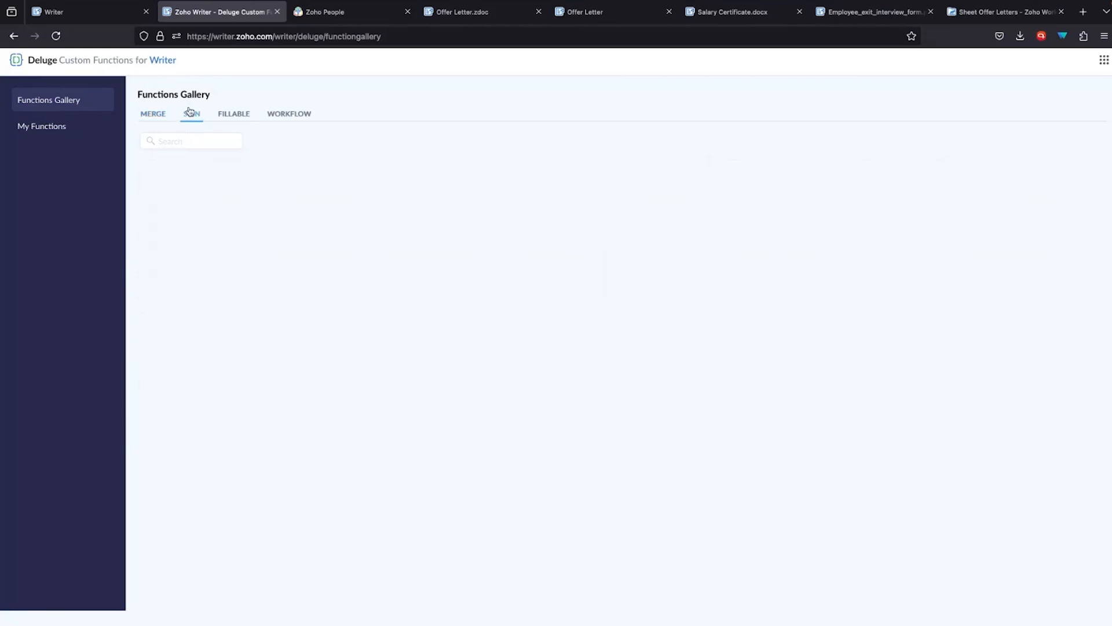
left_click(301, 114)
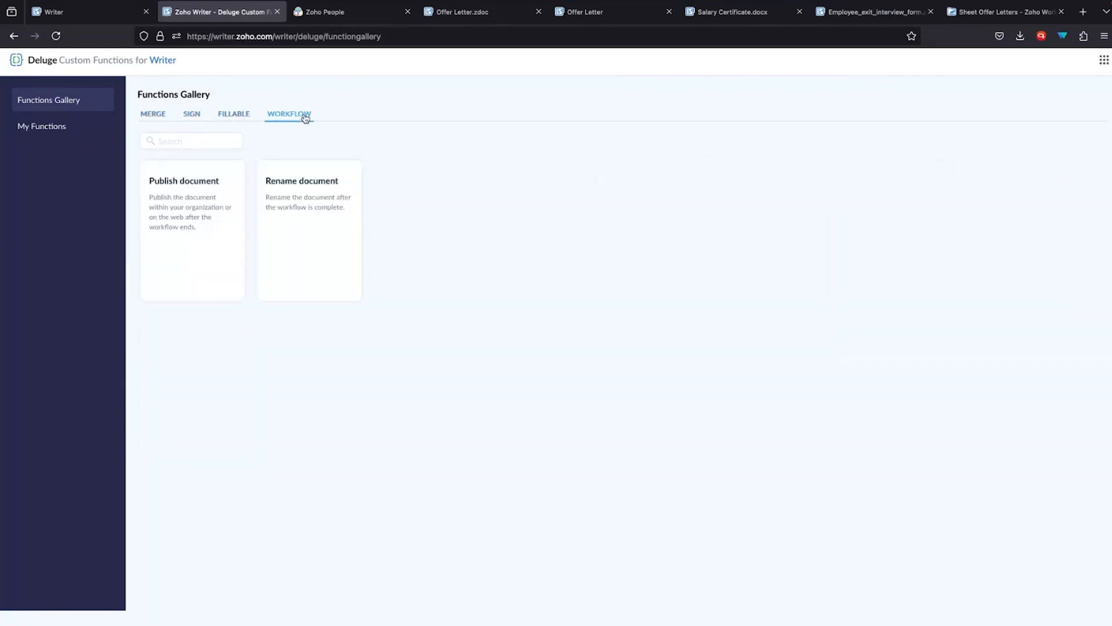
left_click(154, 113)
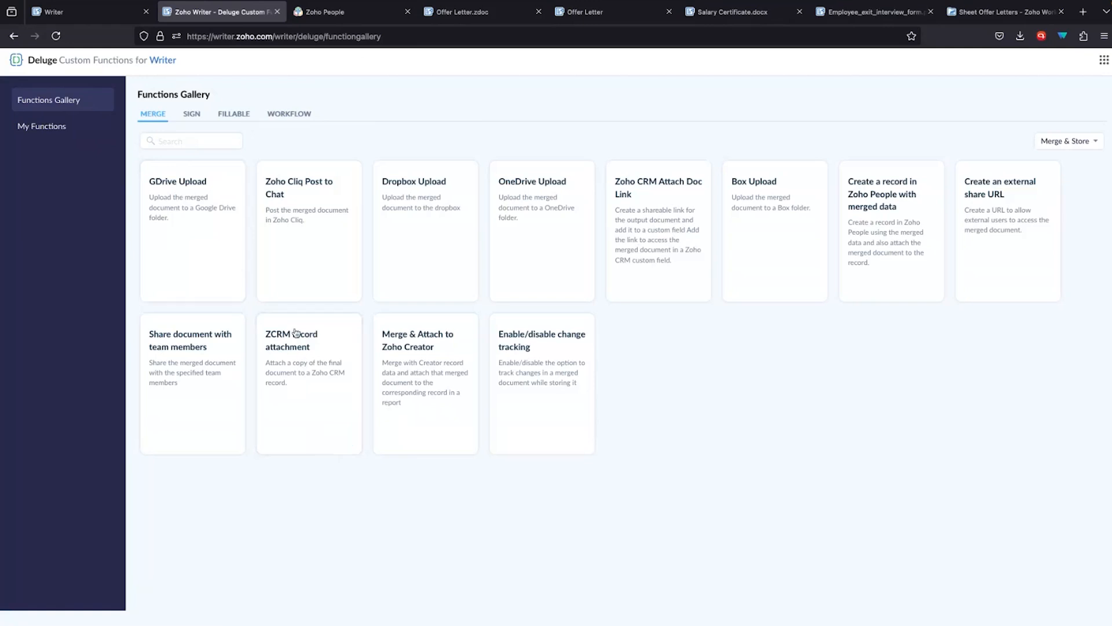
left_click(1062, 141)
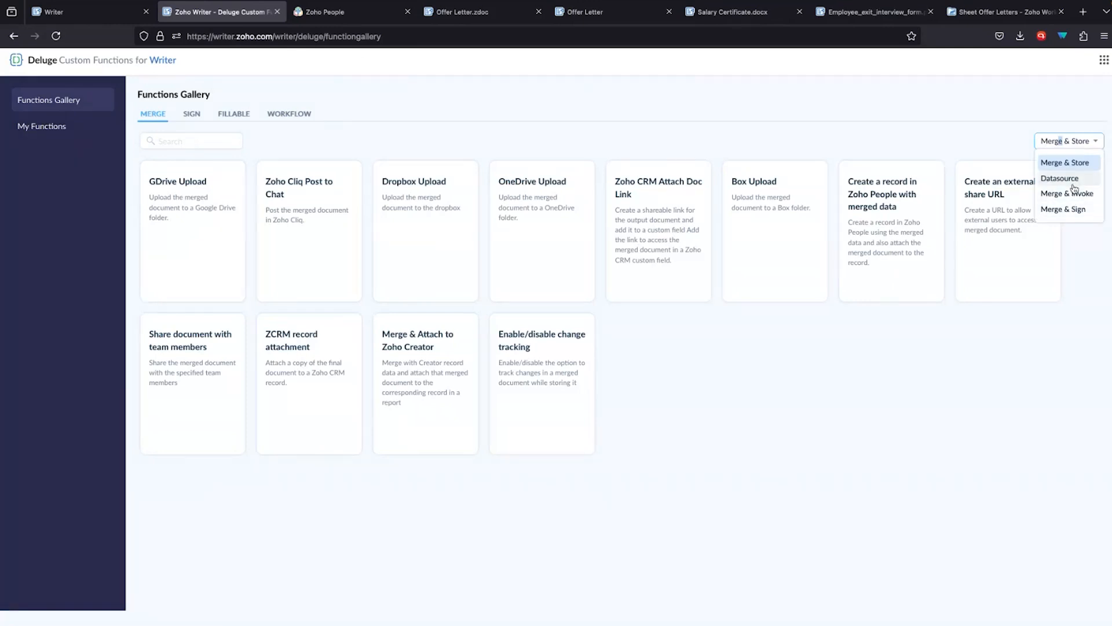
Return to the Offer Letter.zdoc template, view its Merge and Sign signer details without saving, and reopen the merge logs.
left_click(322, 13)
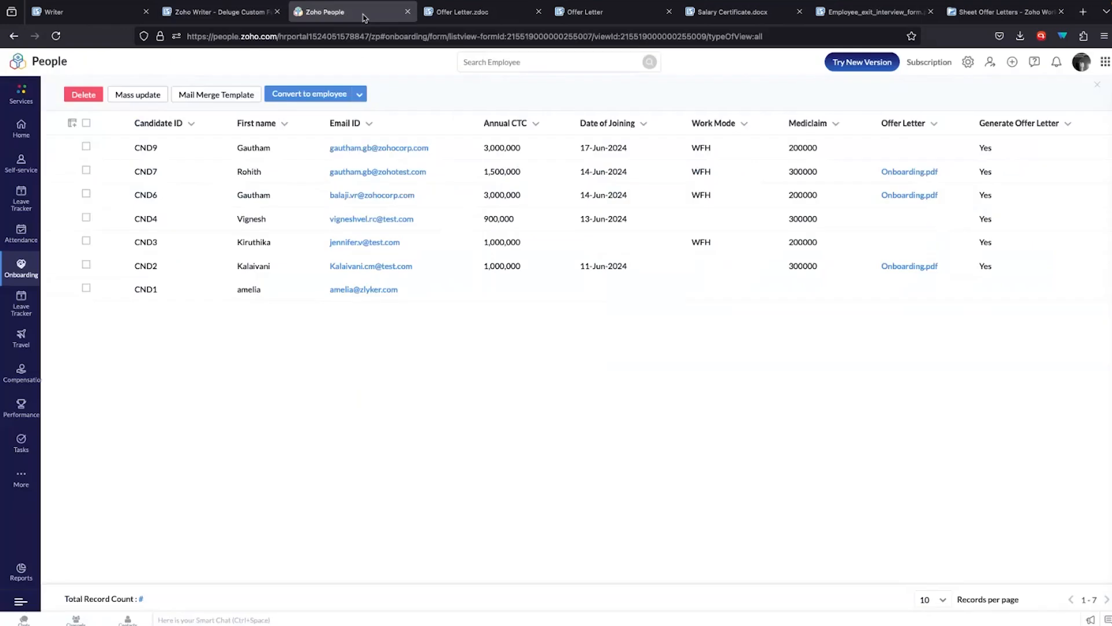
left_click(450, 7)
left_click(126, 494)
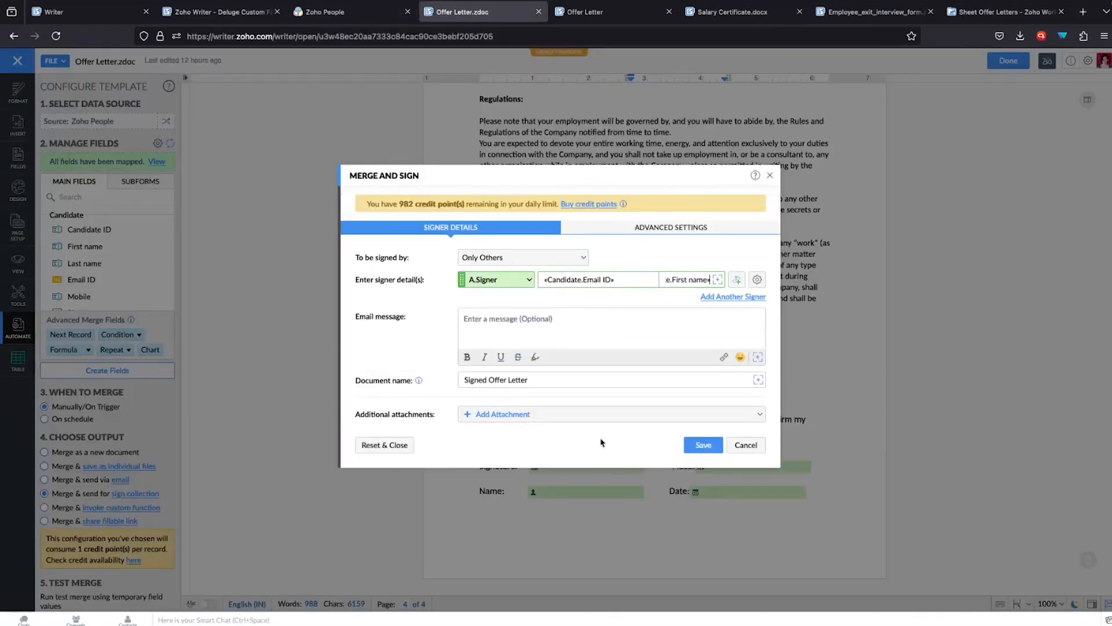
left_click(745, 444)
scroll(95, 579, "down", 2)
left_click(95, 598)
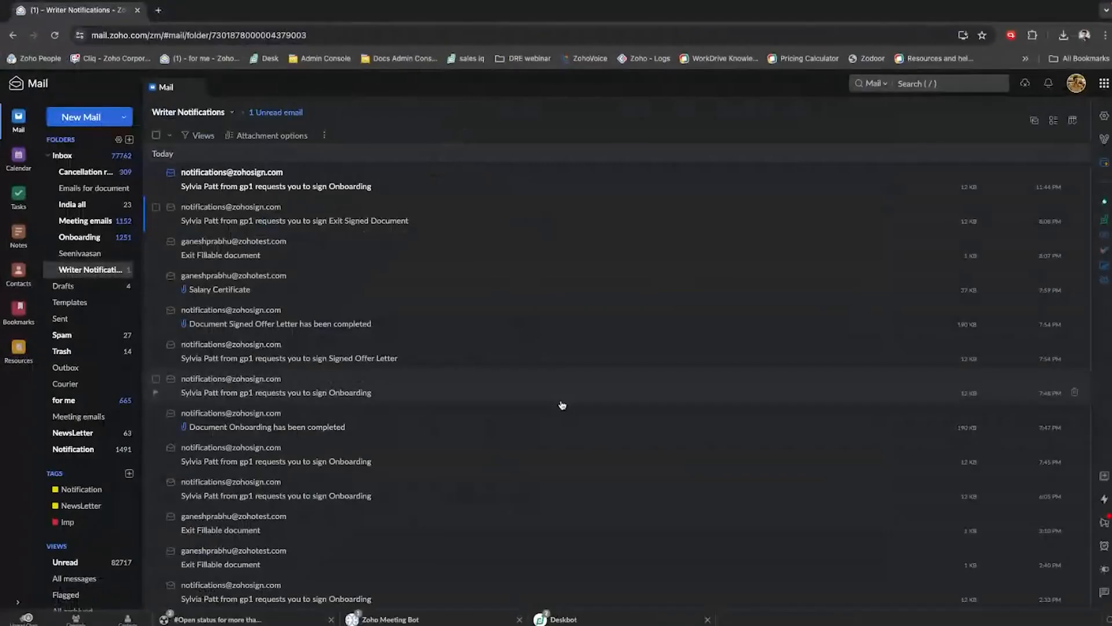
Open the Onboarding document from the newest signature request email and accept the Electronic Record and Signature Disclosure.
left_click(371, 172)
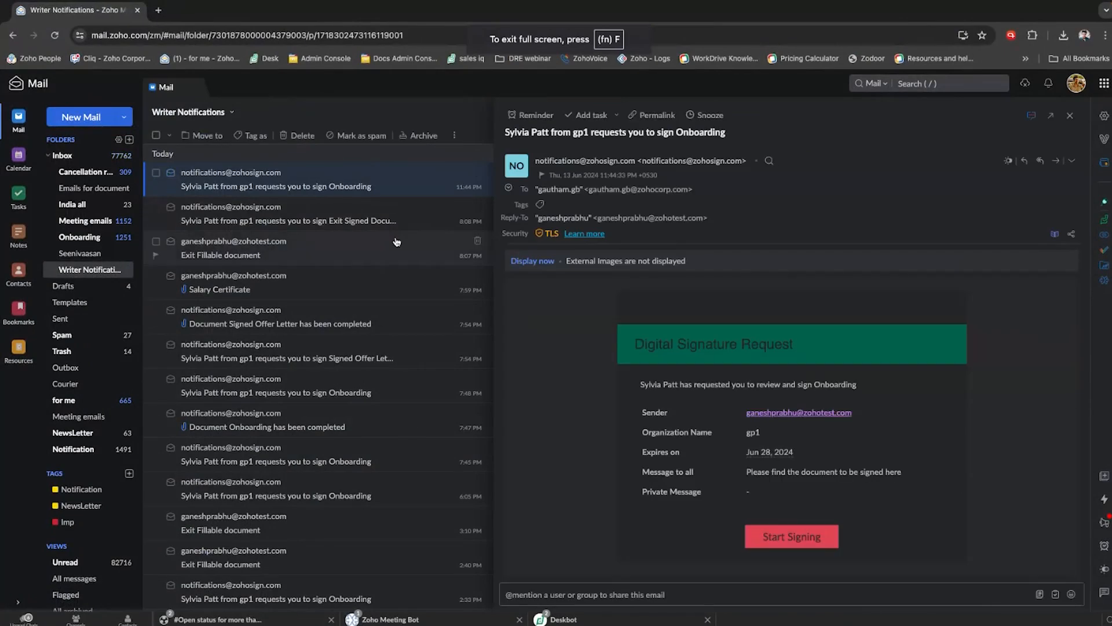
left_click(776, 539)
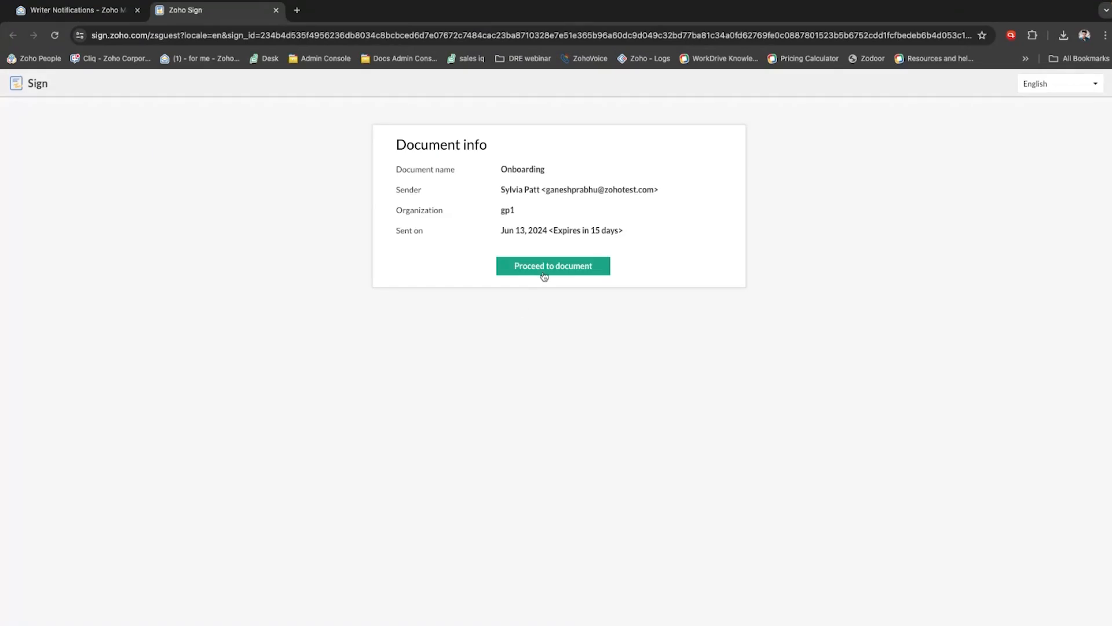
left_click(544, 273)
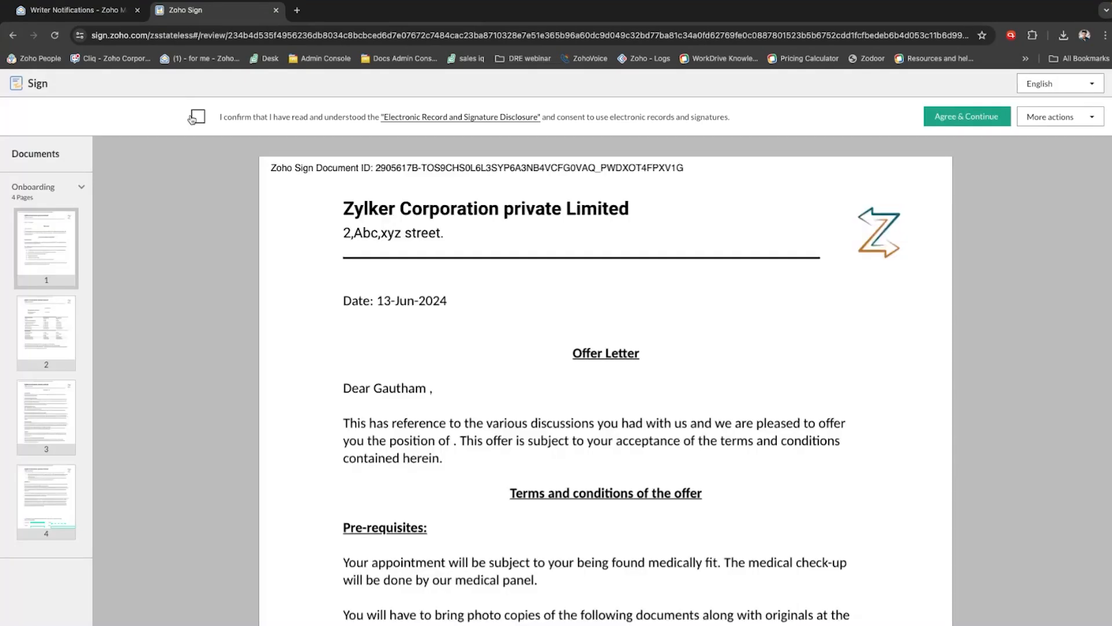
left_click(198, 116)
left_click(945, 117)
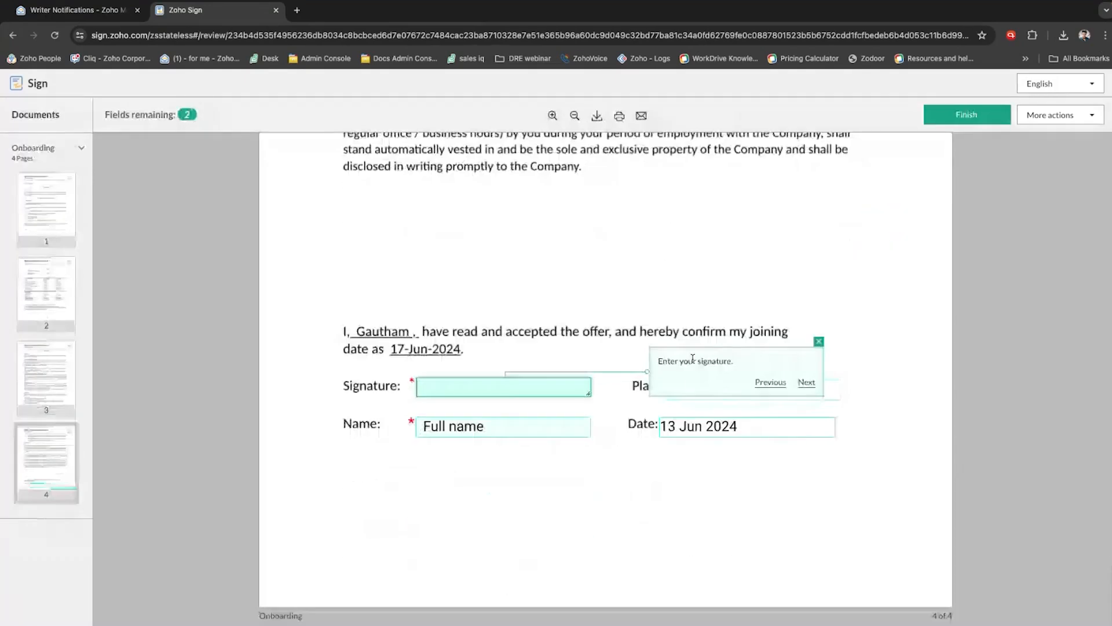
Review the Annexure-I compensation break-up in the offer letter and return to the signature section on page 4.
scroll(528, 271, "up", 20)
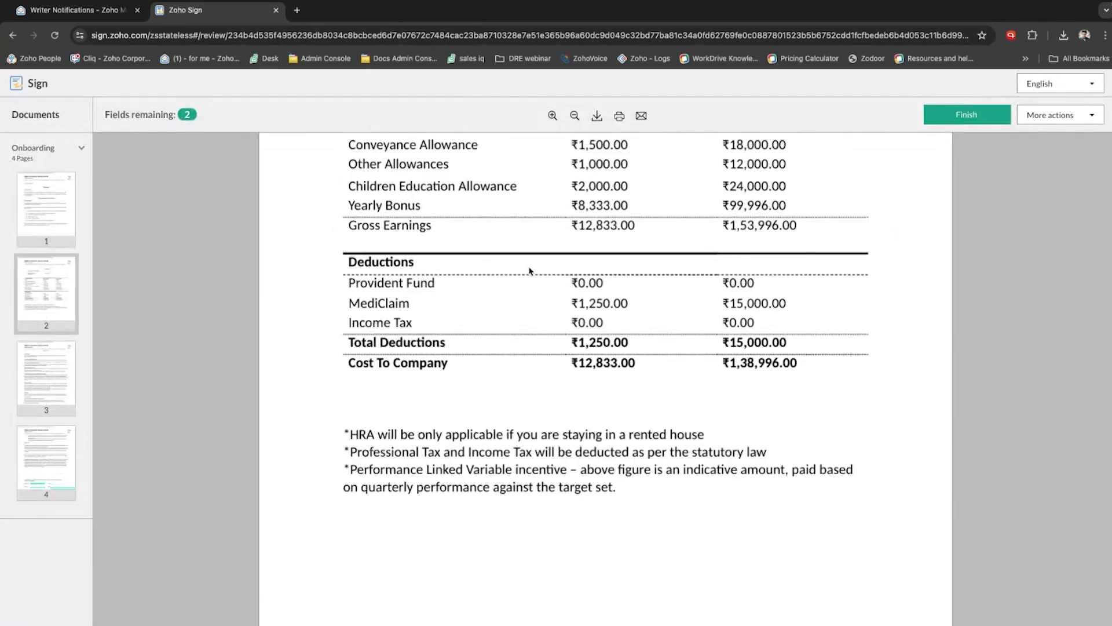
scroll(529, 271, "down", 7)
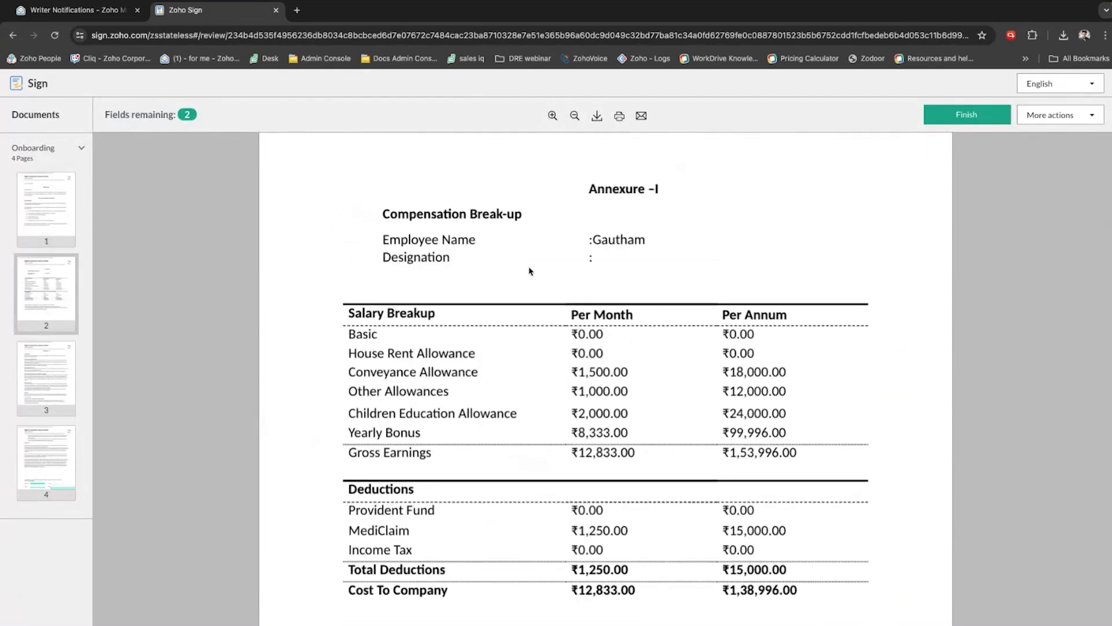
scroll(529, 271, "down", 2)
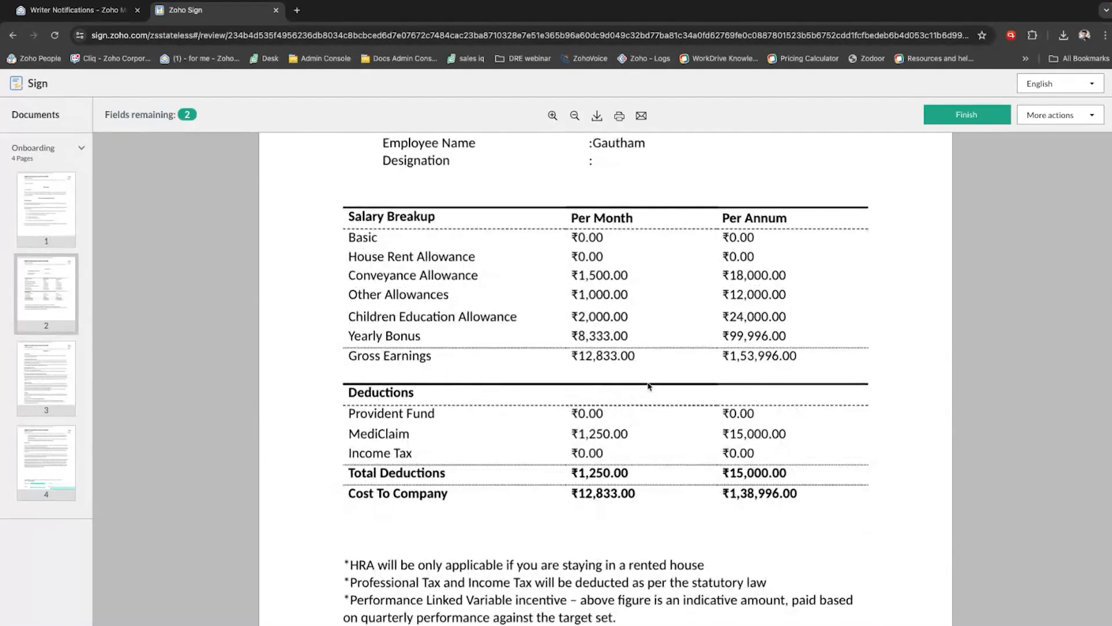
scroll(649, 396, "down", 10)
scroll(649, 386, "down", 12)
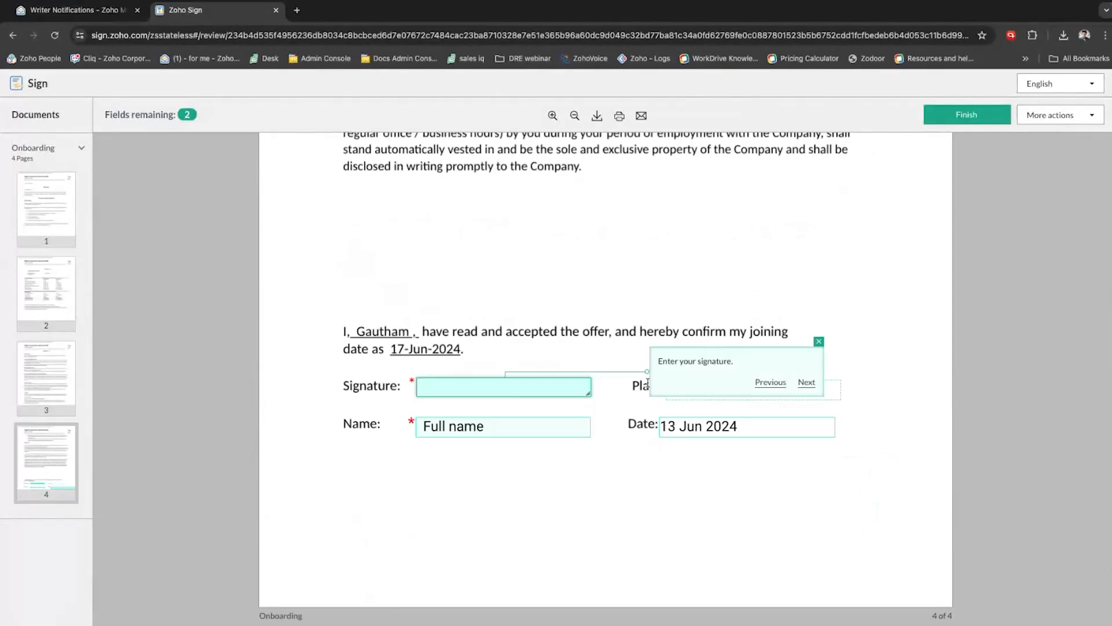
Fill in the signature, the full name and the place as San Fransico, and finish signing the offer letter.
left_click(519, 387)
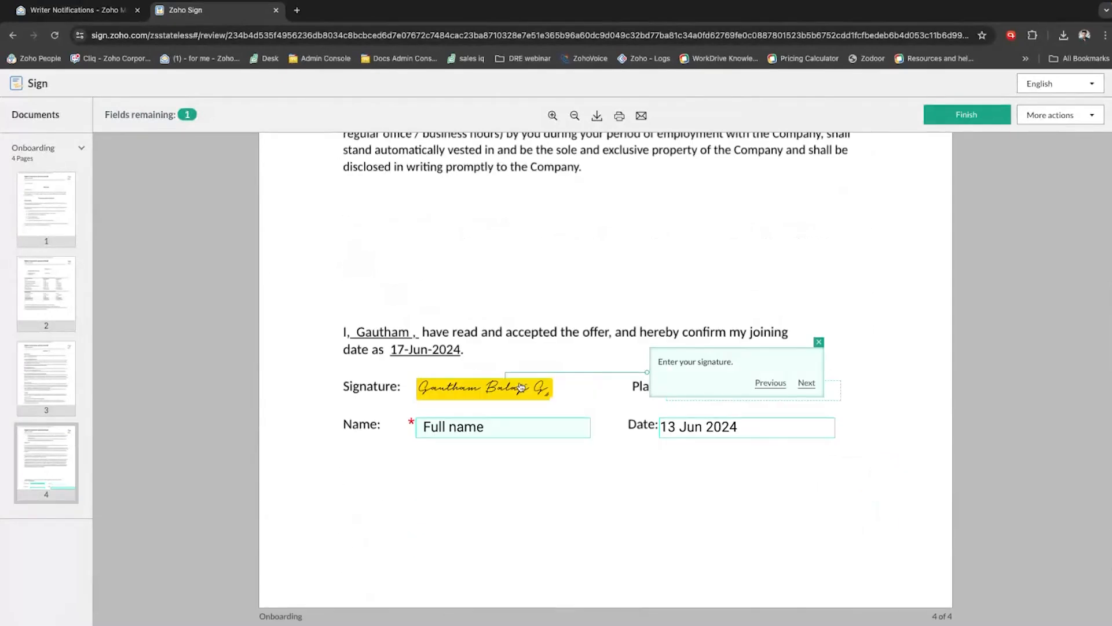
left_click(534, 427)
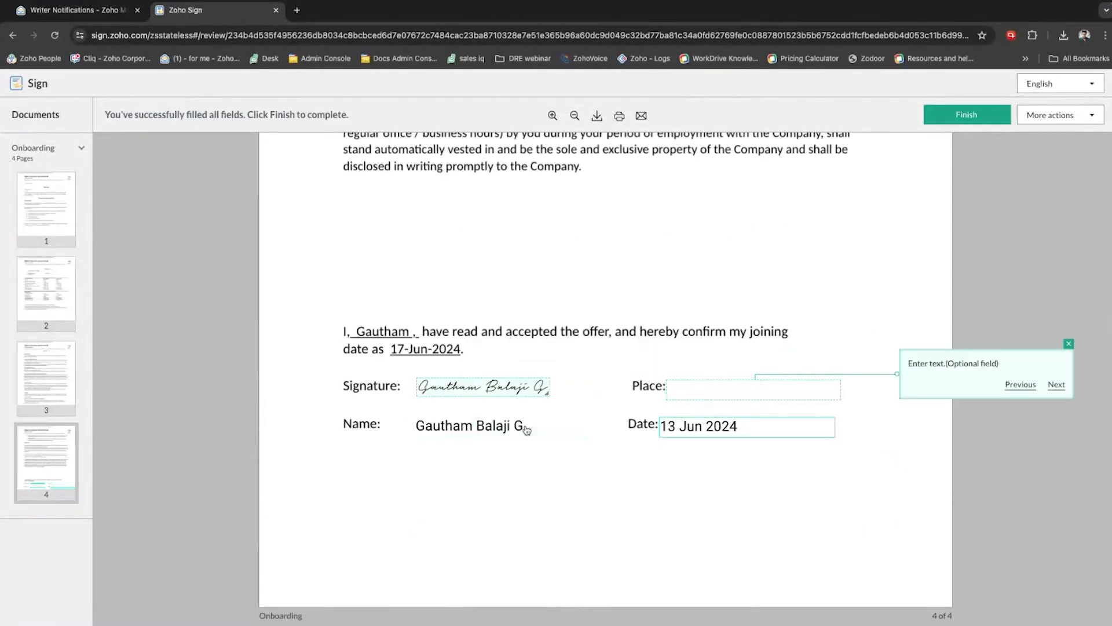
left_click(716, 389)
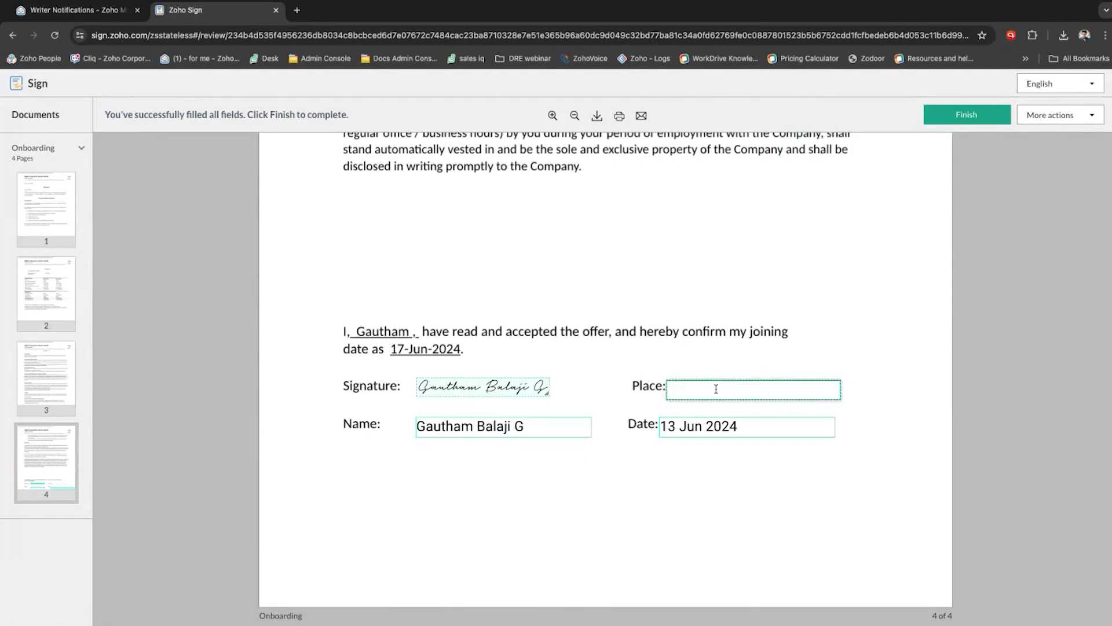
type("San Fransic")
key("BackSpace")
key("BackSpace")
key("BackSpace")
type("sico")
left_click(991, 118)
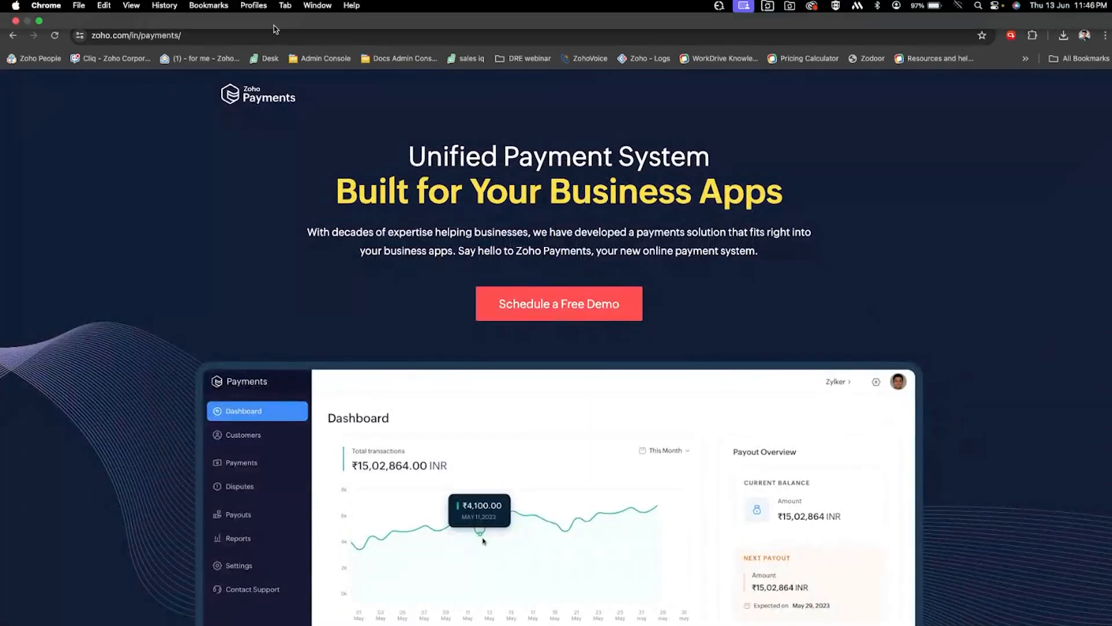
Return to the Offer Letter.zdoc template, reopen its merge logs and open the newest job's report on its own page.
left_click(276, 11)
key("ctrl+Right")
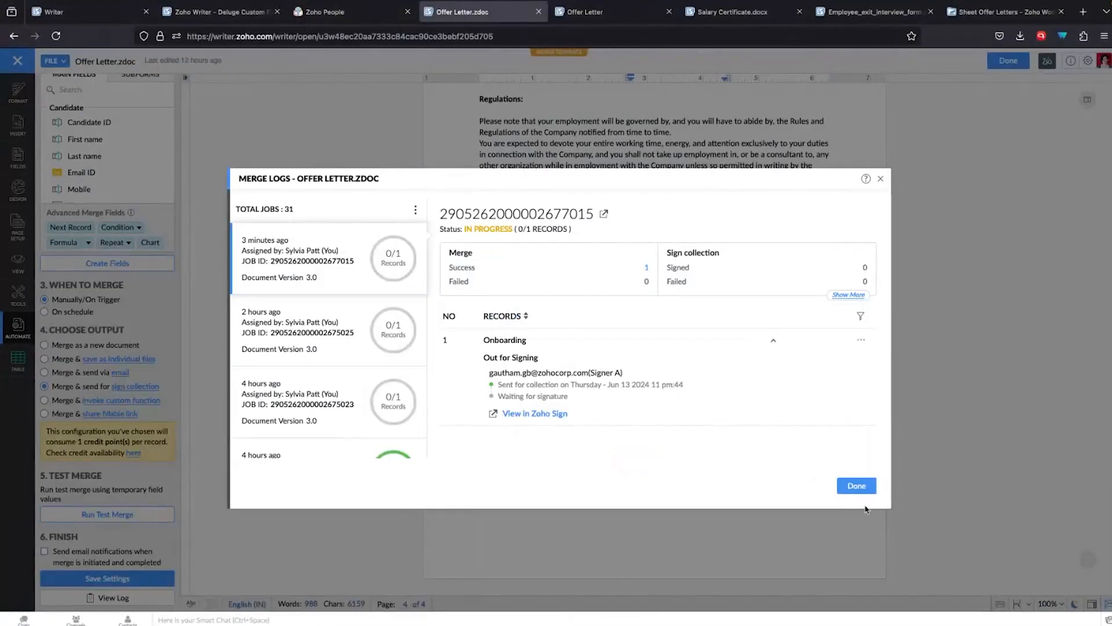
left_click(856, 487)
left_click(153, 591)
left_click(604, 214)
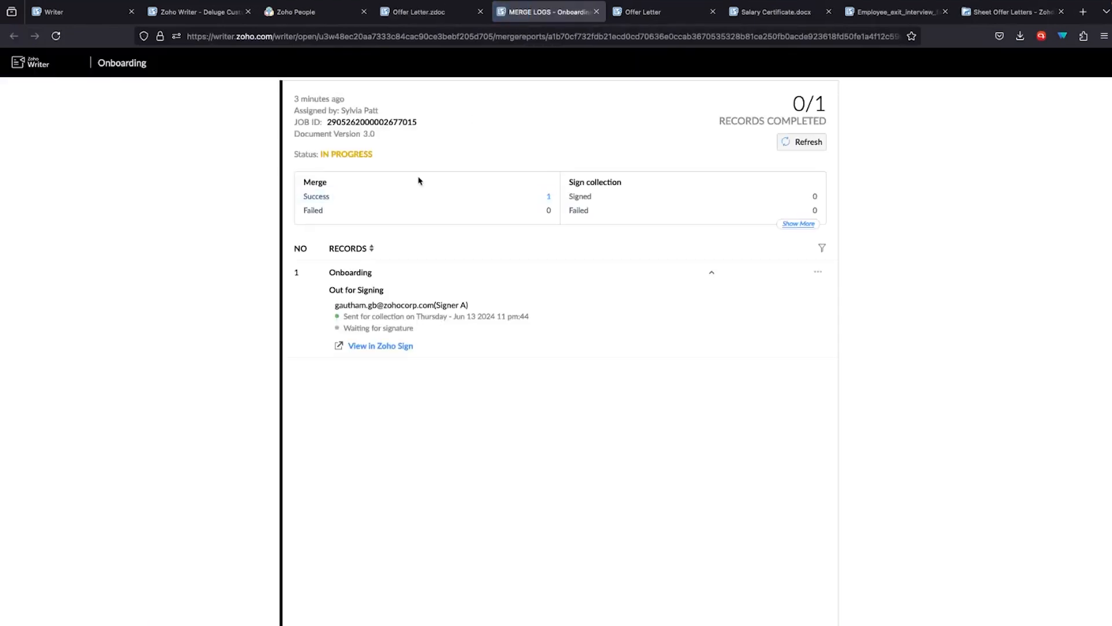
Refresh the Onboarding merge job report to check its signature collection and custom function status.
left_click(790, 147)
left_click(814, 144)
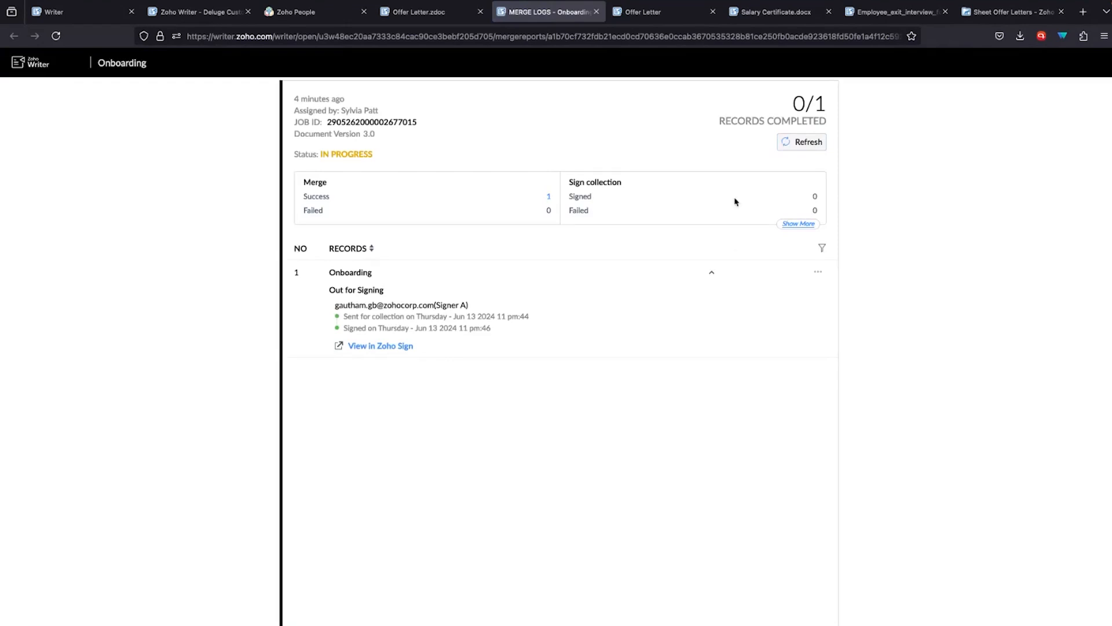
left_click(802, 149)
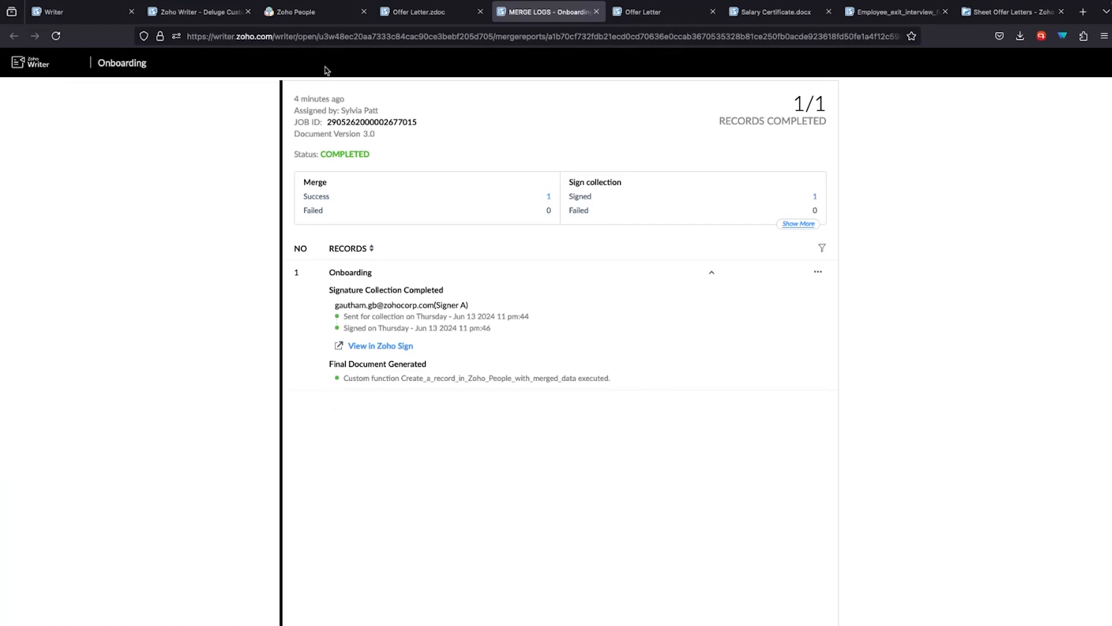
Reload the Zoho People candidate list and open the Onboarding.pdf offer letter attached to candidate CND9.
left_click(302, 16)
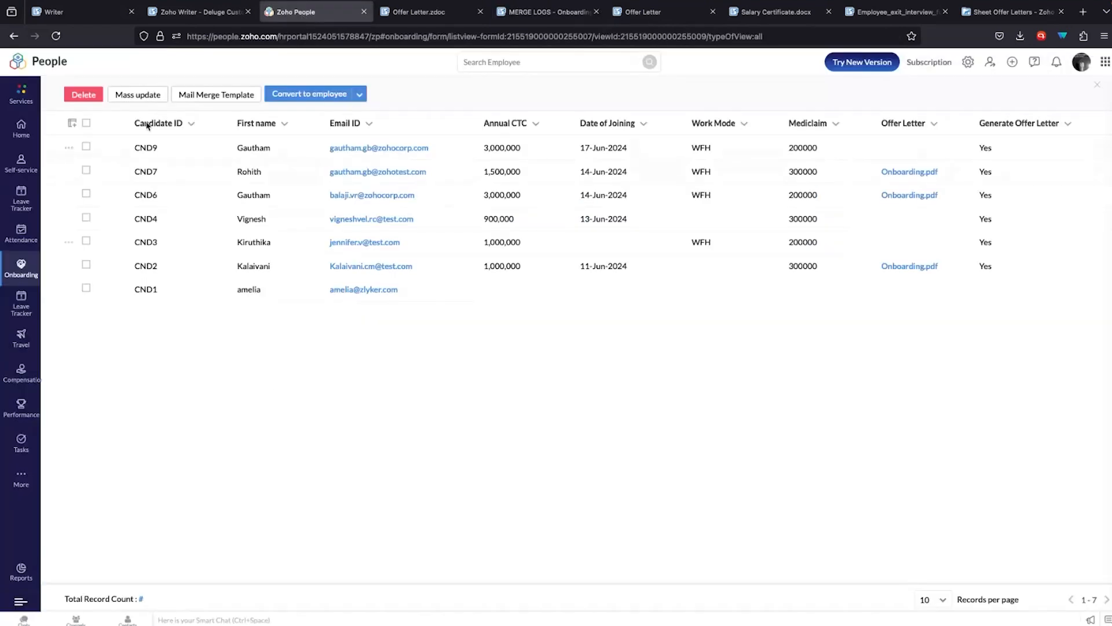
left_click(55, 37)
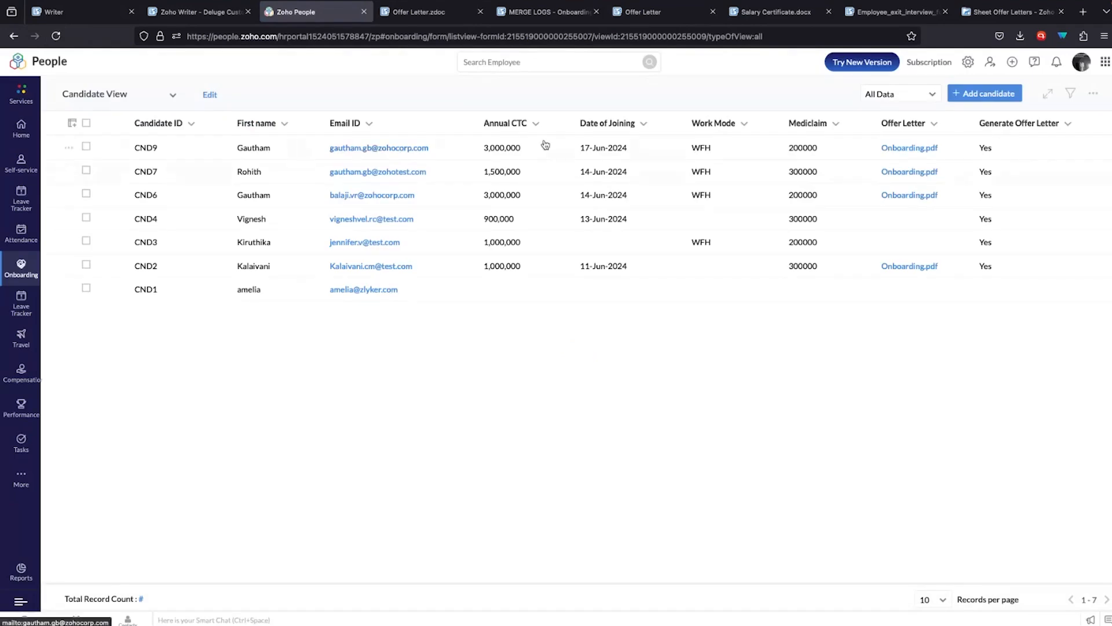
left_click(930, 150)
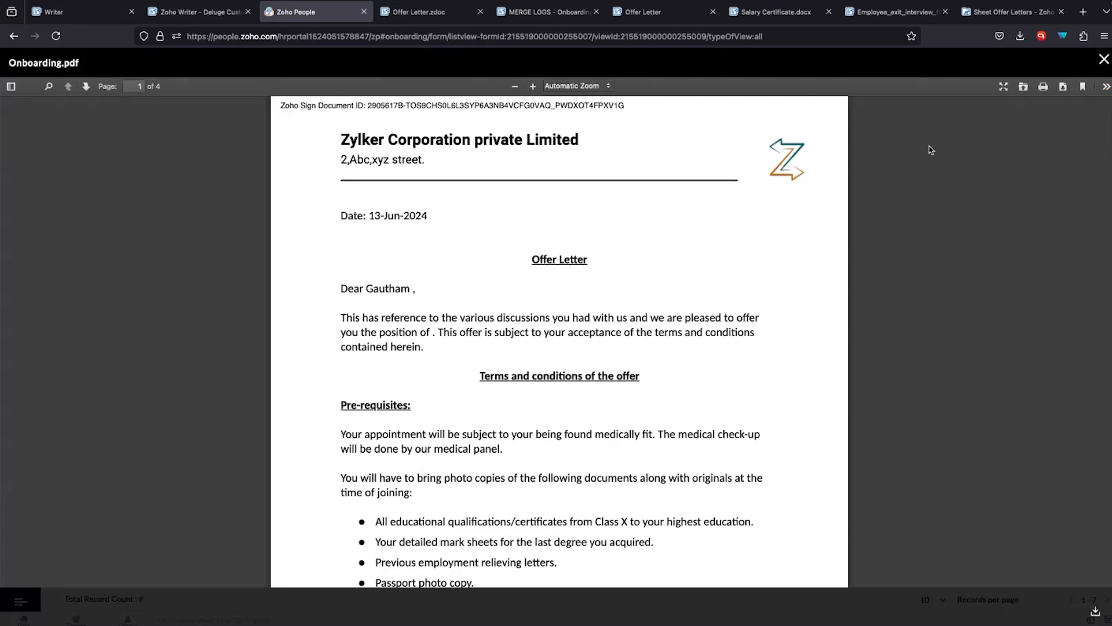
Review the signed offer letter through the page 4 signature section and the Annexure-I compensation break-up, and close it.
scroll(726, 359, "down", 3)
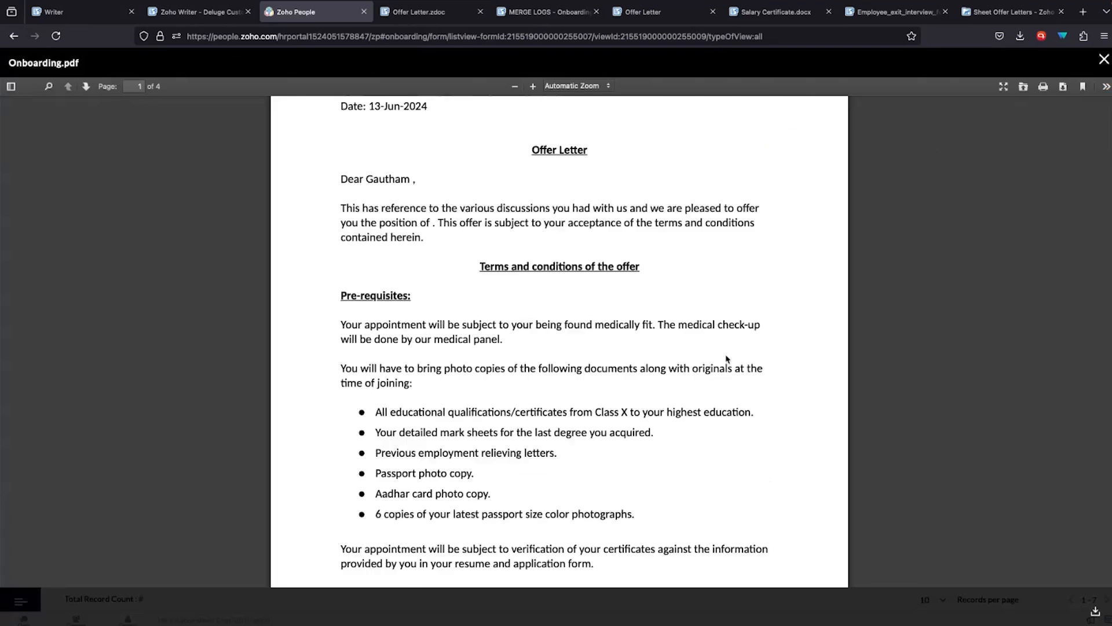
scroll(726, 359, "down", 5)
scroll(727, 359, "down", 20)
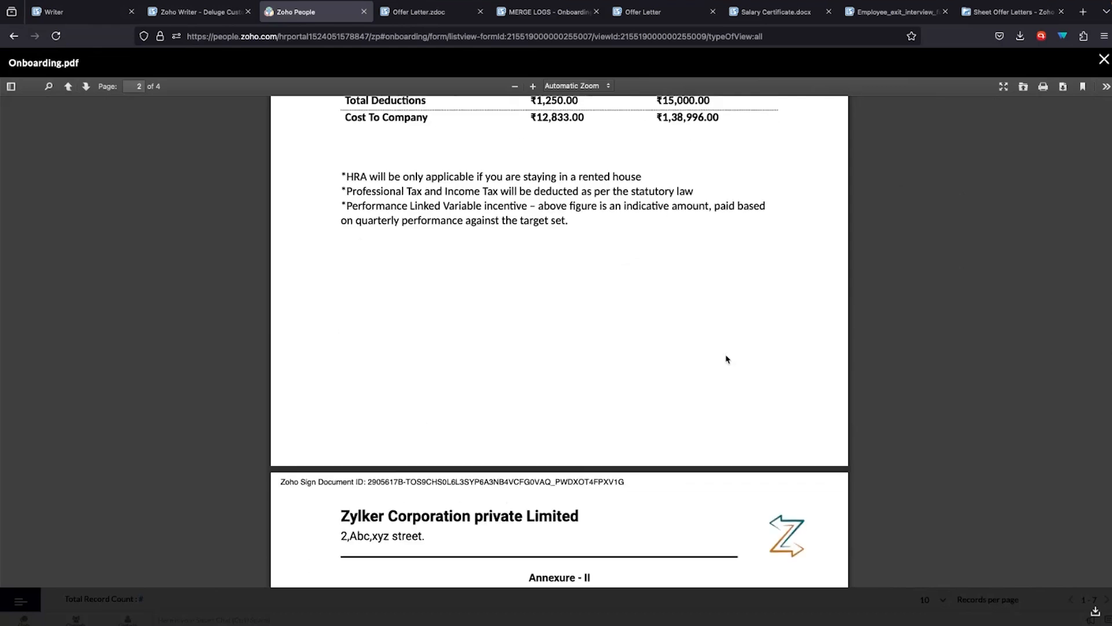
scroll(723, 359, "down", 10)
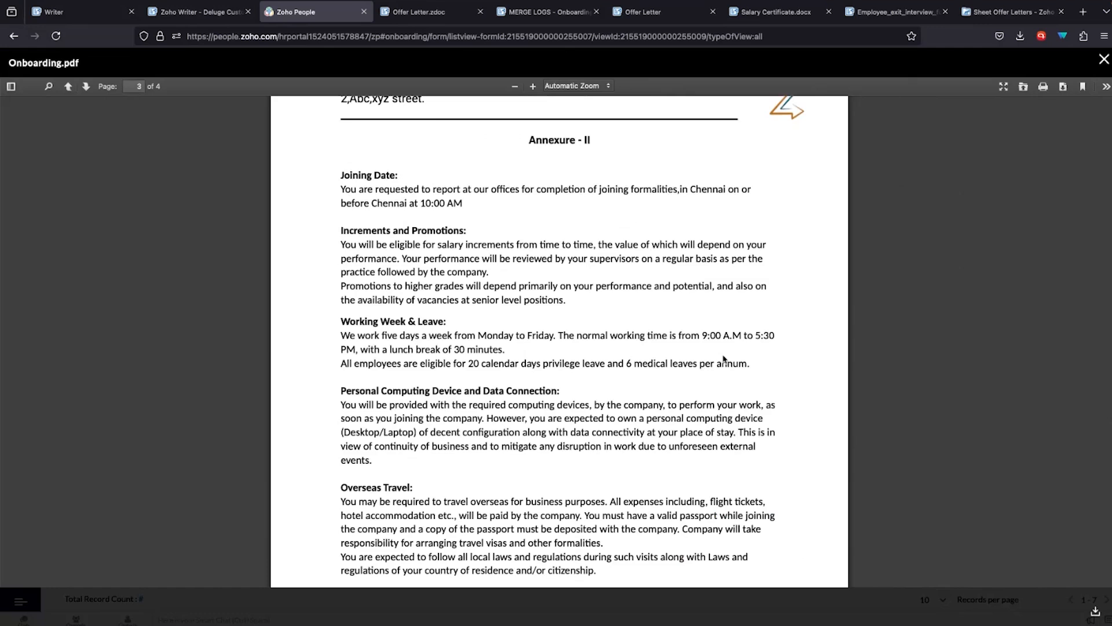
scroll(724, 359, "down", 15)
scroll(723, 359, "down", 8)
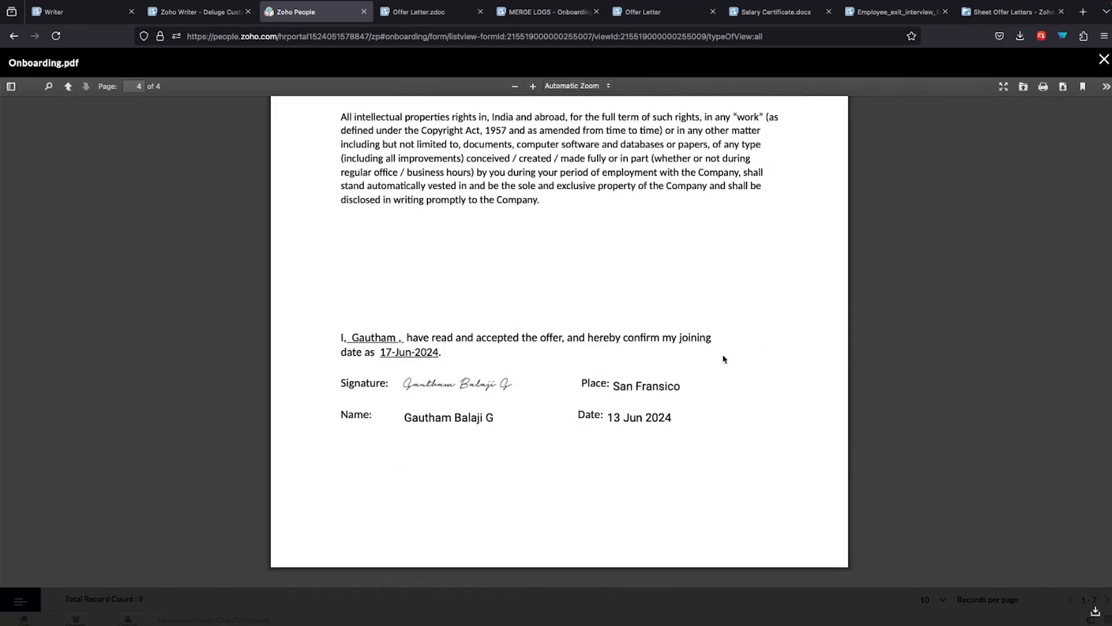
scroll(723, 359, "up", 1)
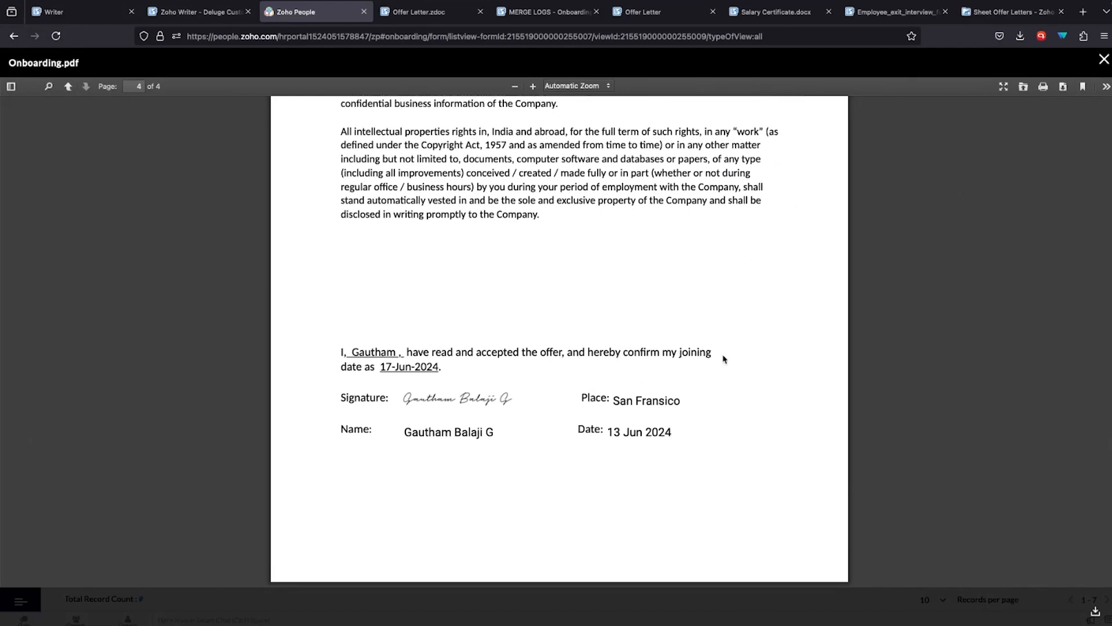
scroll(723, 359, "up", 20)
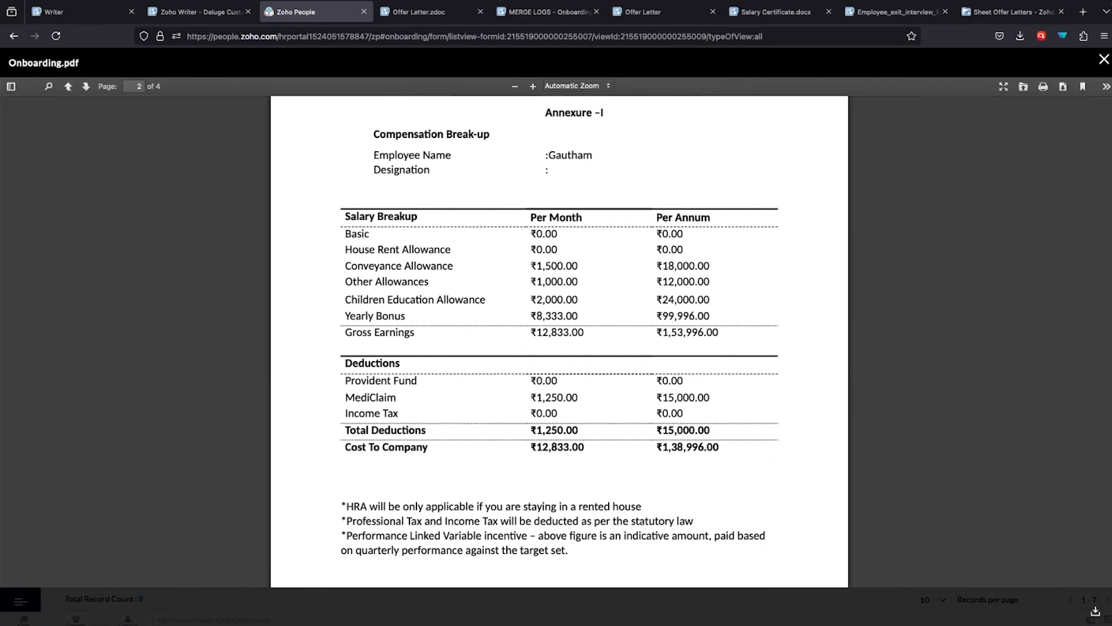
left_click(1104, 59)
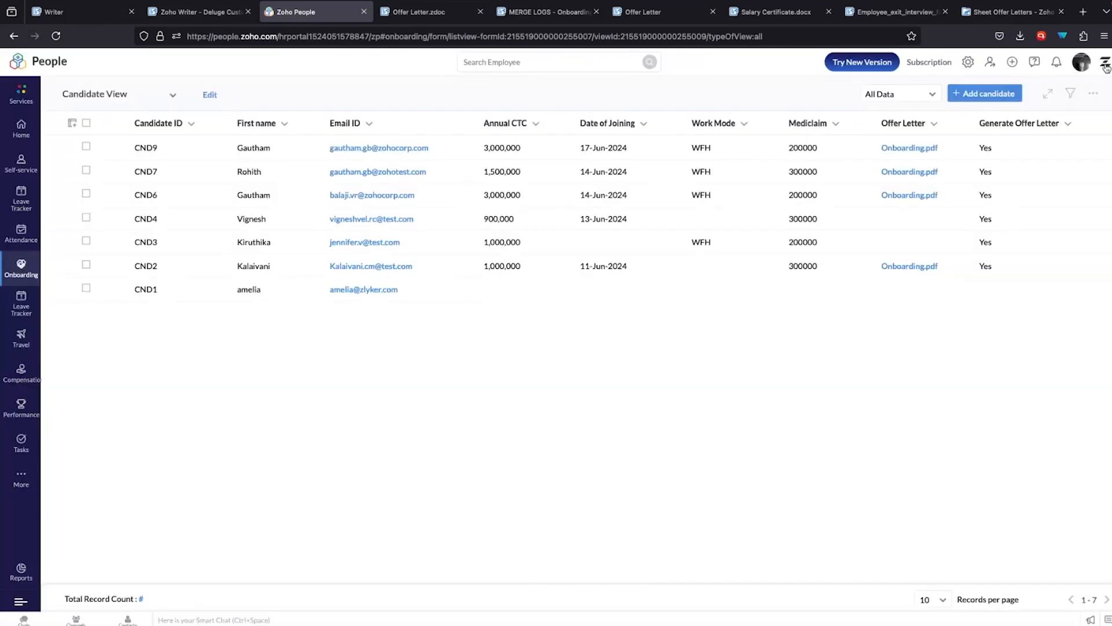
Switch to the presentation slide outlining the steps for generating an offer letter using HRMS.
key("ctrl+Right")
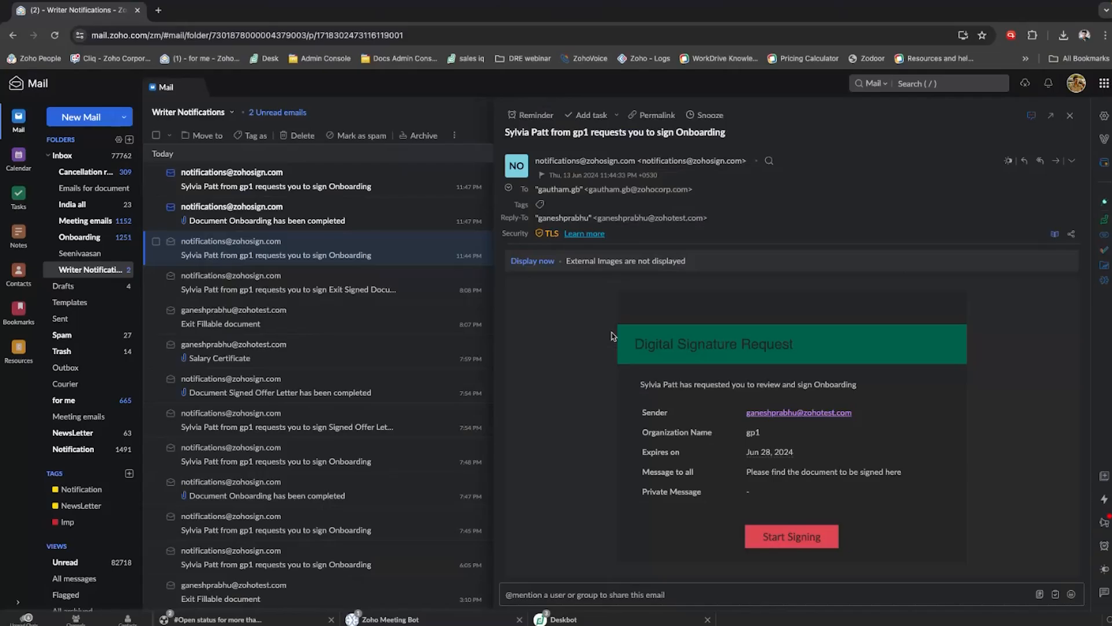
key("ctrl+Left")
key("ctrl+Left")
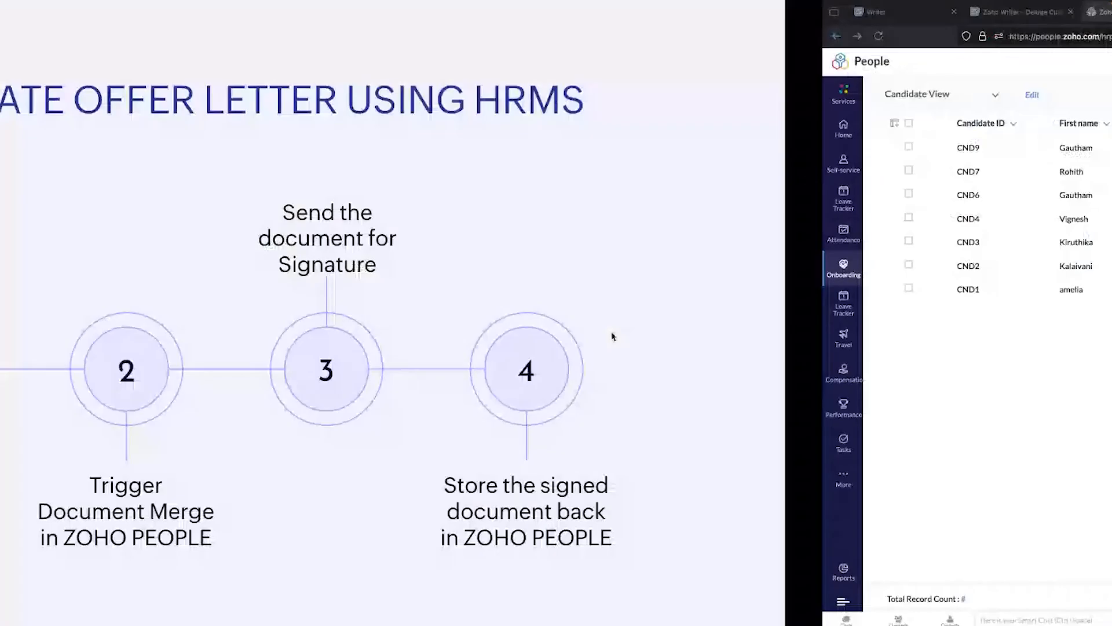
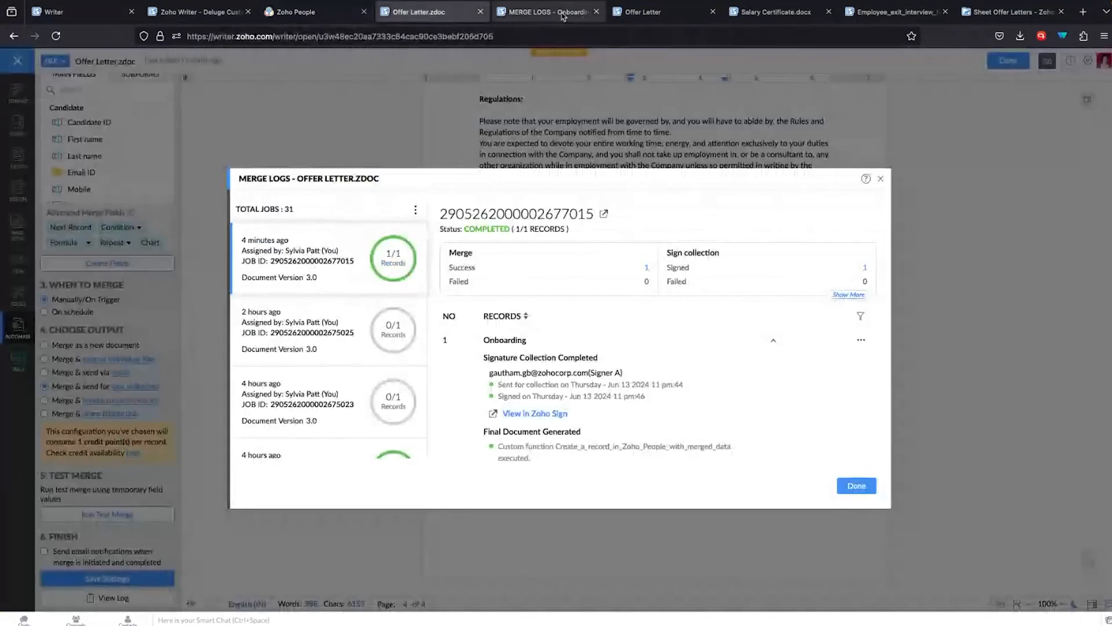
Close the merge logs report, go to the sheet-based Offer Letter template, and view its Webinar letter (1) data source sheet.
left_click(630, 20)
left_click(596, 12)
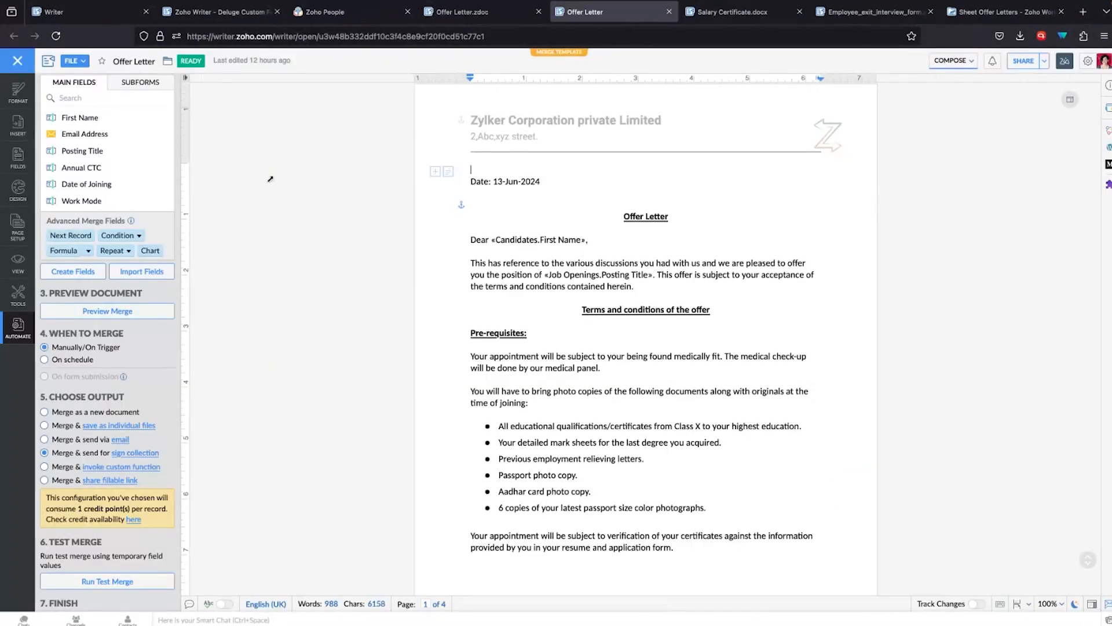
scroll(101, 195, "up", 3)
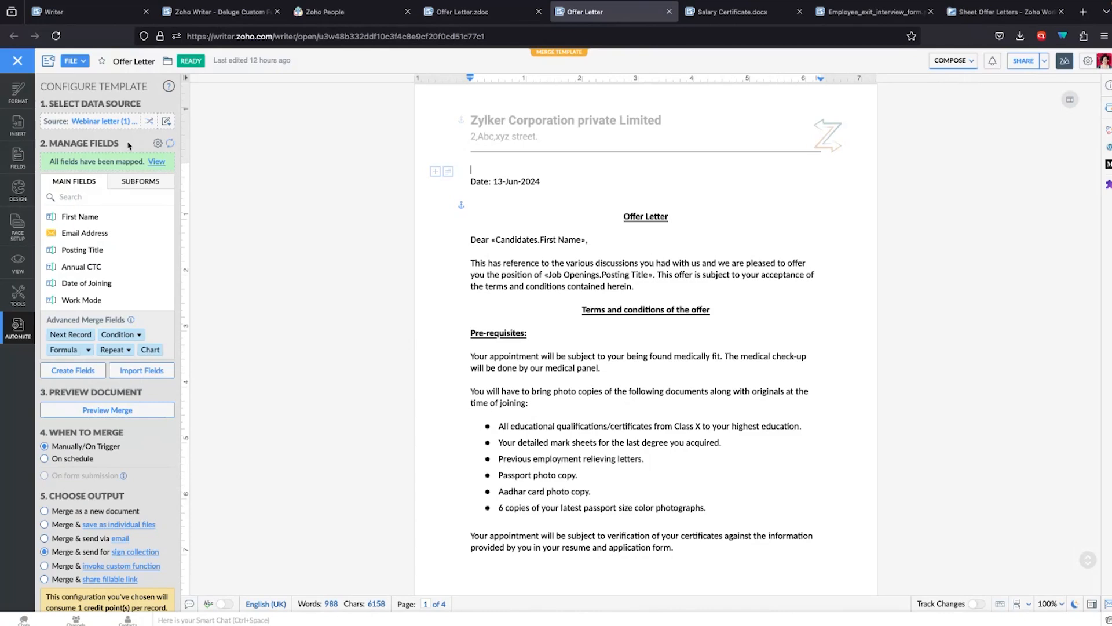
left_click(110, 126)
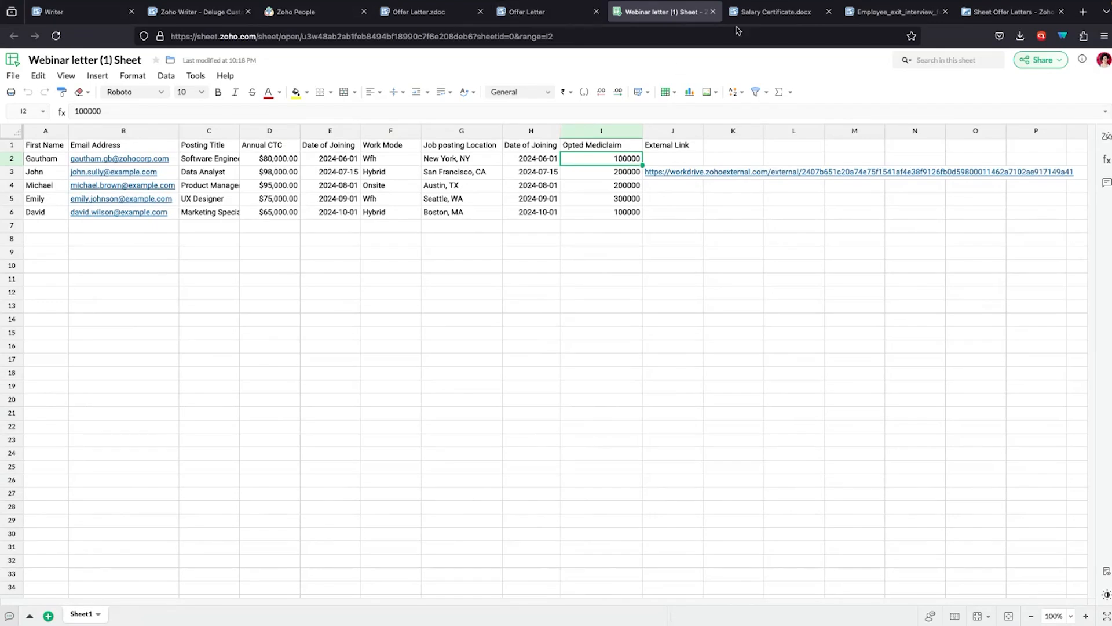
left_click(713, 12)
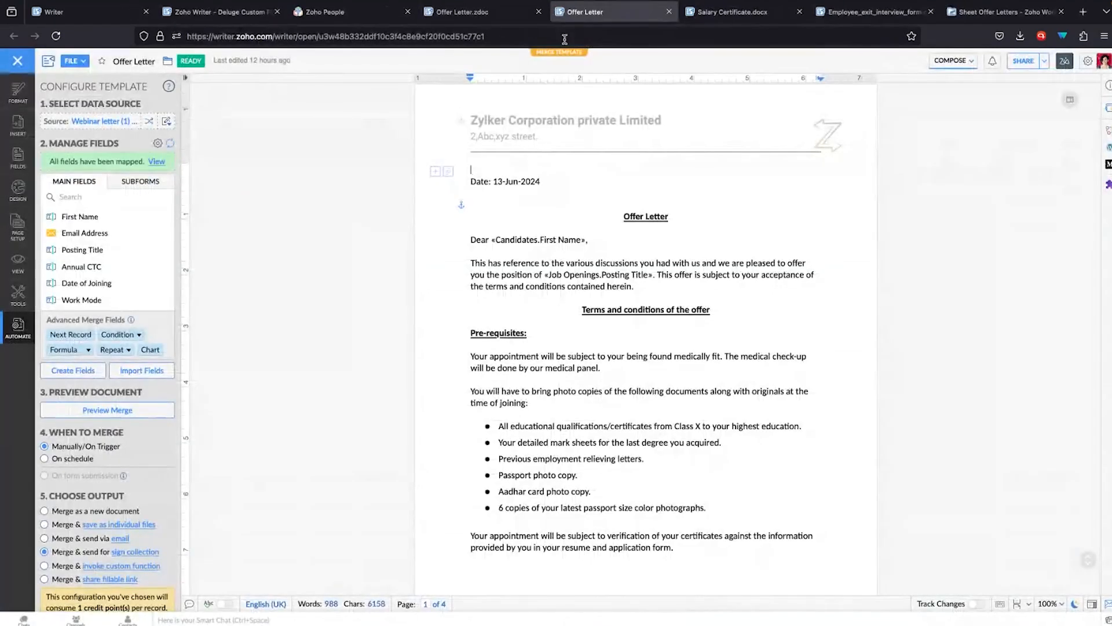
Open the template's sign collection settings and reselect the Email Address merge field as the signer's email.
scroll(178, 388, "down", 2)
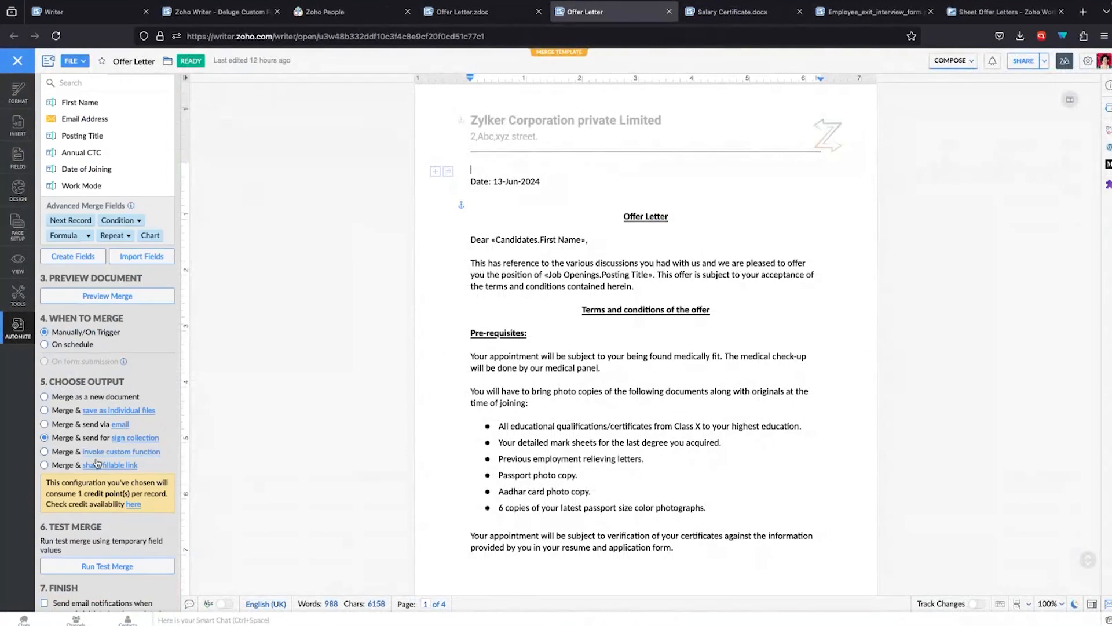
left_click(125, 445)
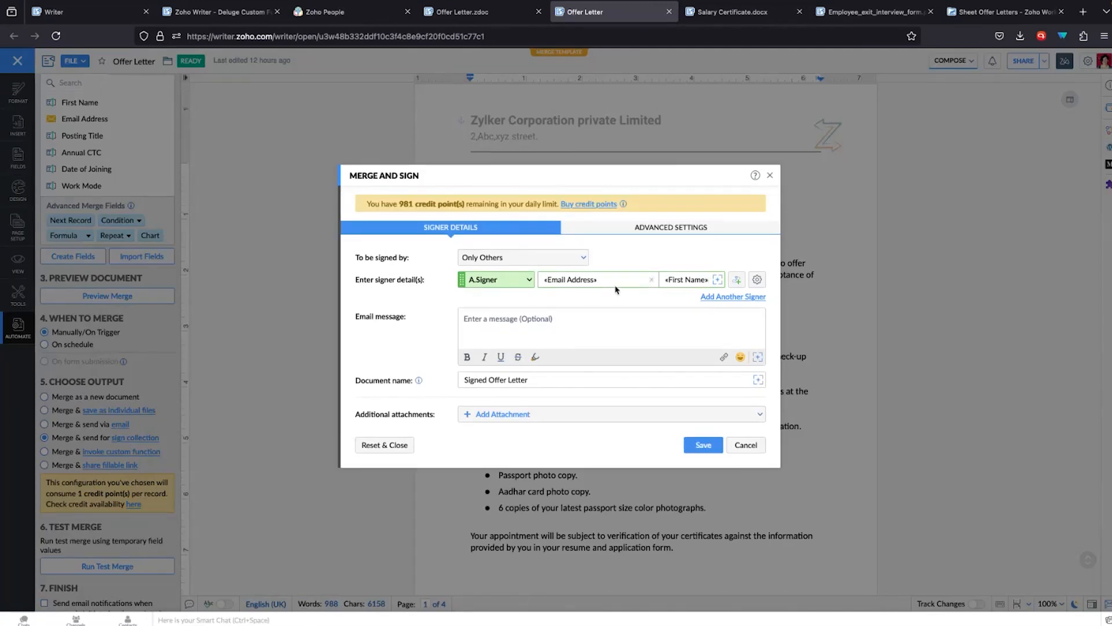
left_click(651, 280)
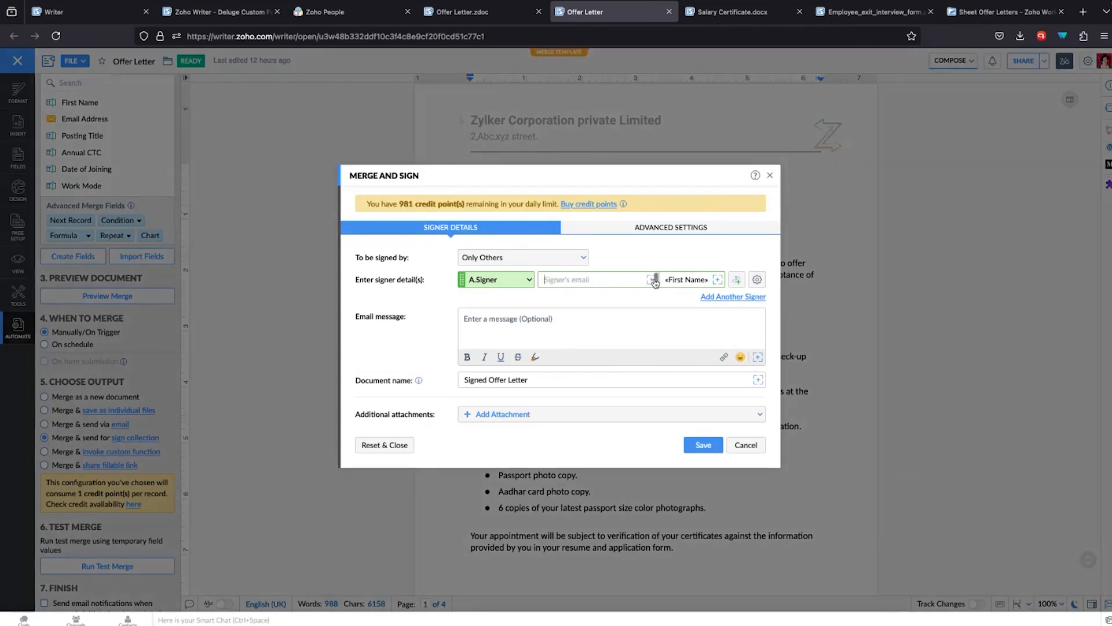
left_click(653, 279)
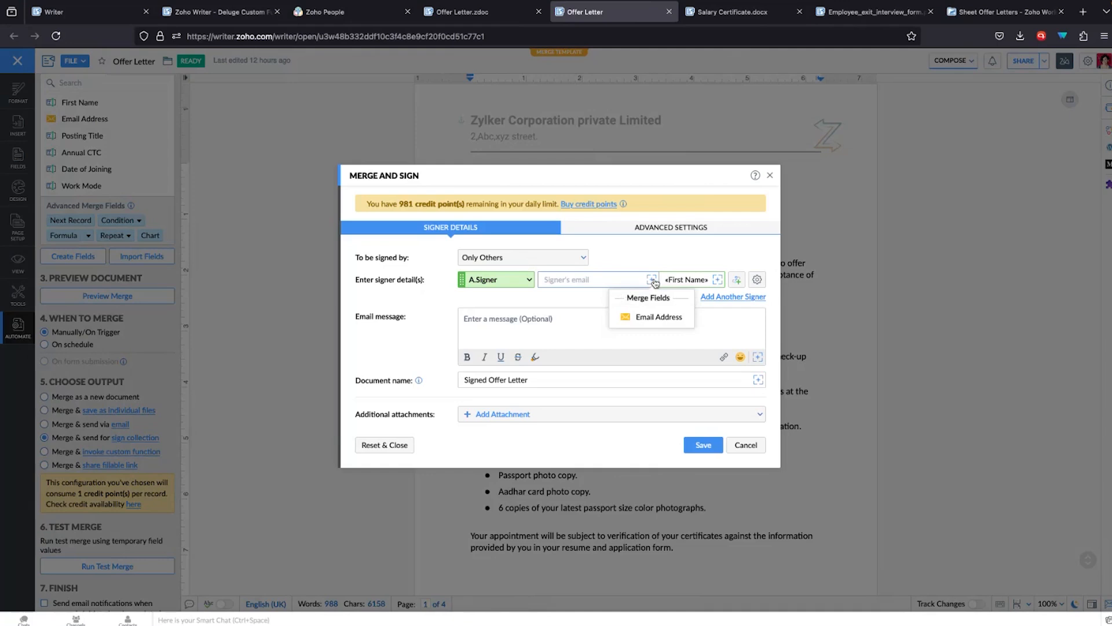
left_click(654, 320)
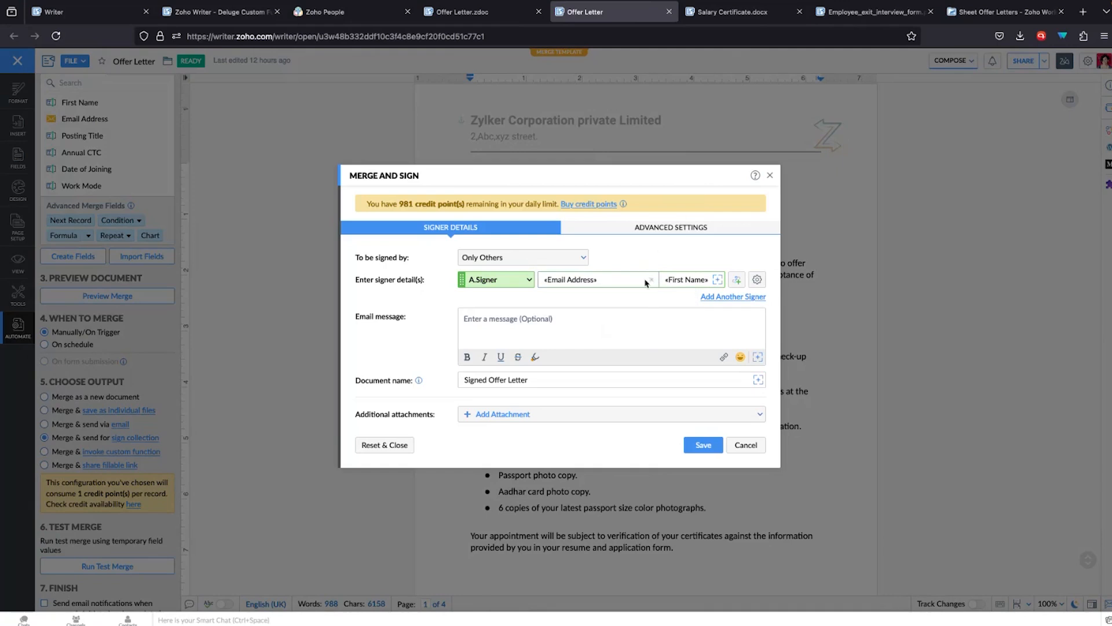
View the Merge and Sign advanced settings and the folder choices for saving signed documents, leaving the folder unchanged.
left_click(659, 228)
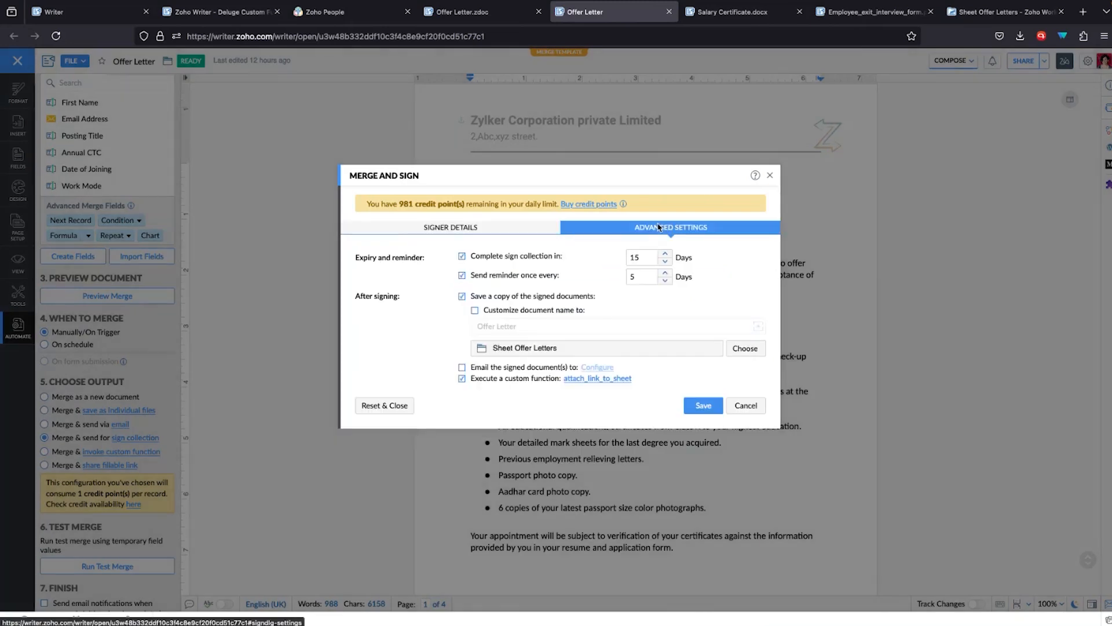
left_click(736, 350)
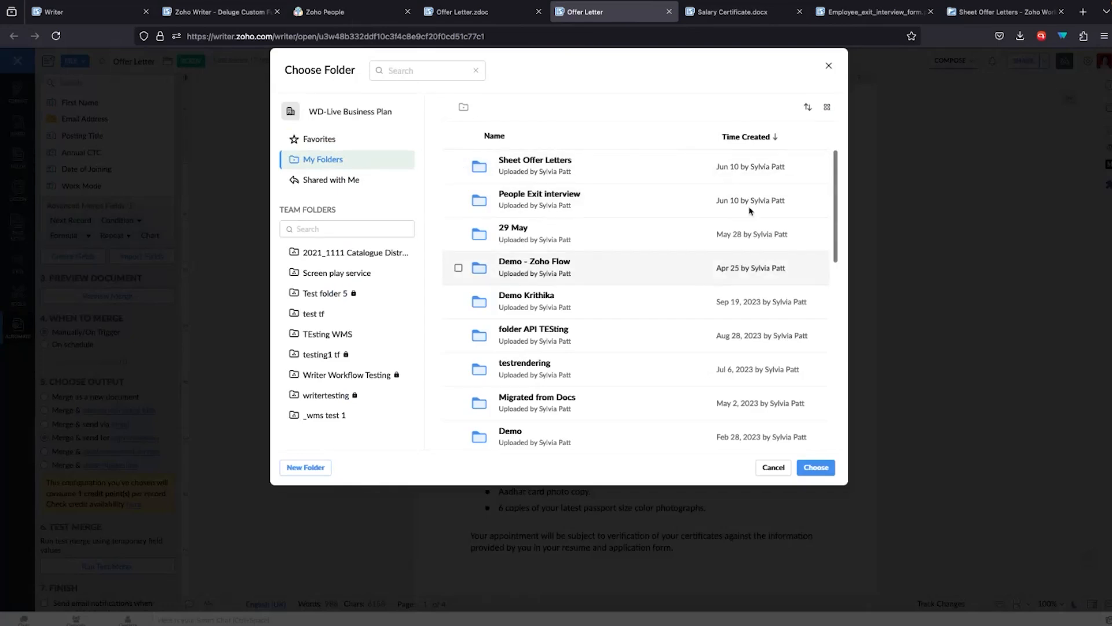
left_click(828, 66)
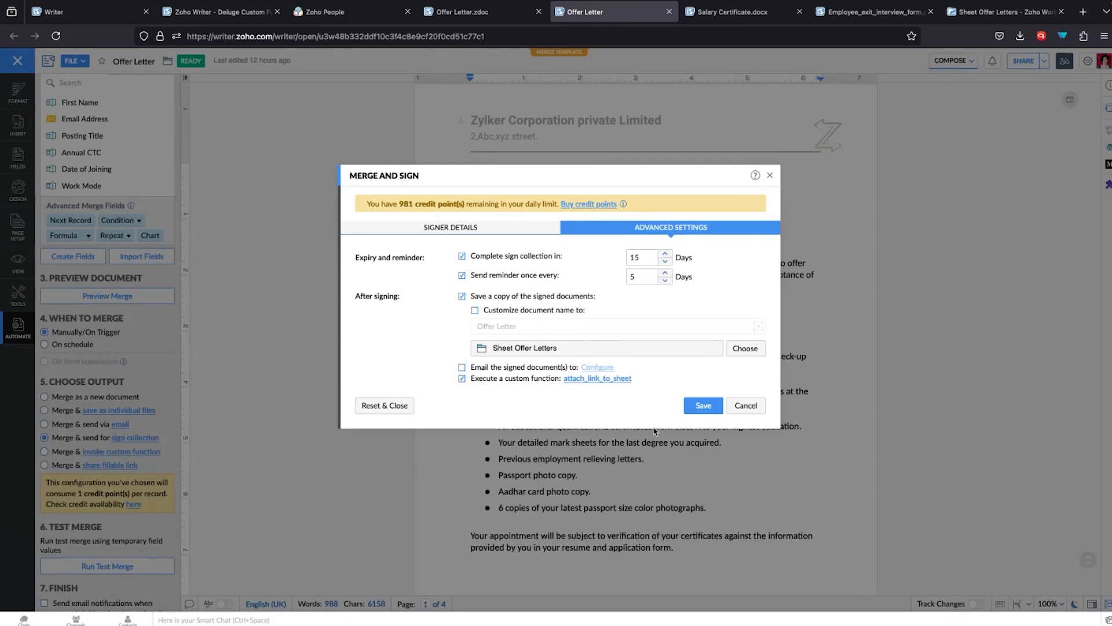
Open the attach_link_to_sheet custom function and examine its code through to the external link and sheet update section.
left_click(605, 379)
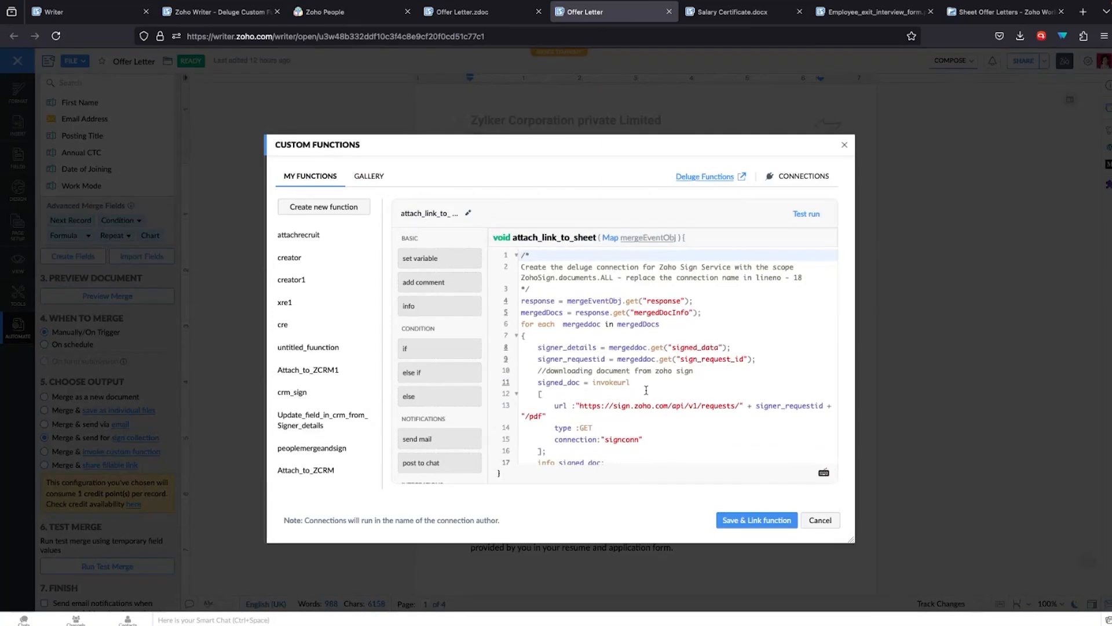
left_click(672, 370)
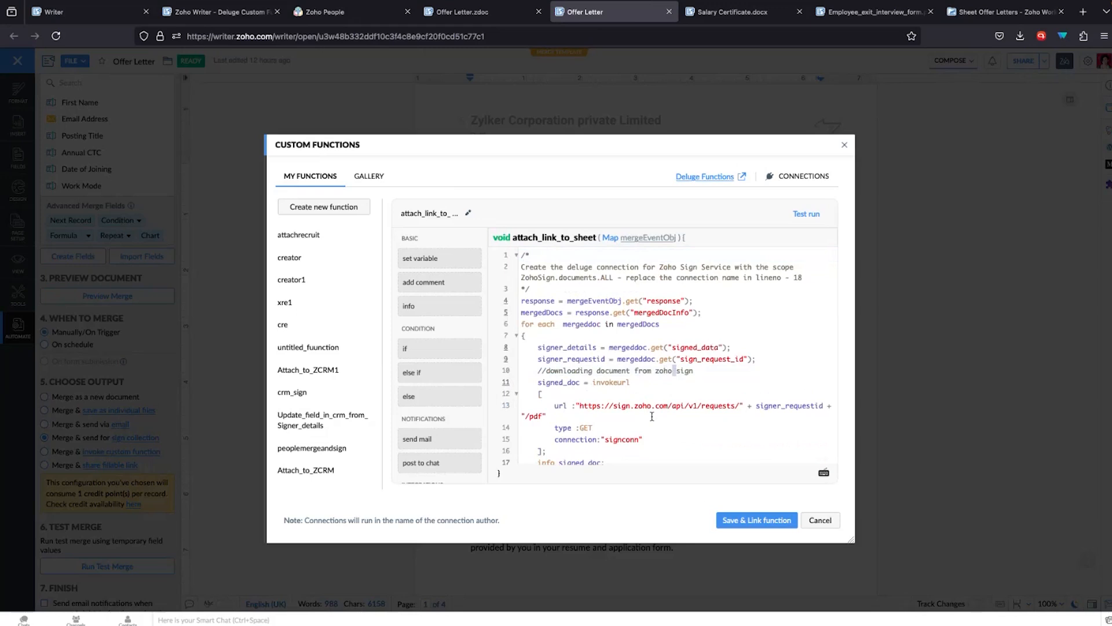
scroll(652, 416, "down", 3)
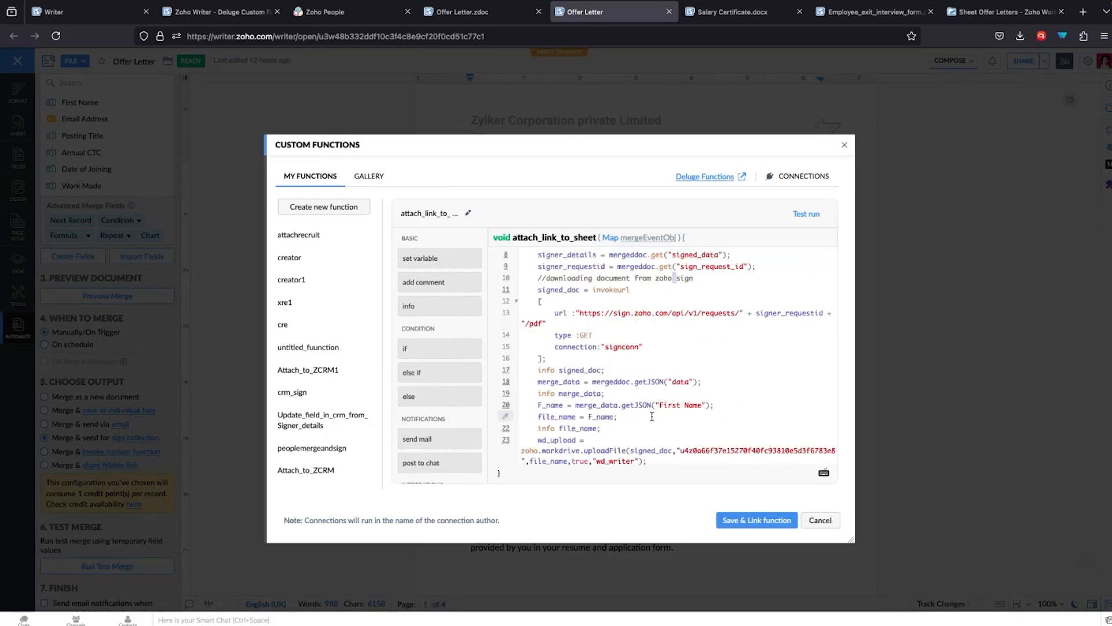
scroll(652, 417, "down", 12)
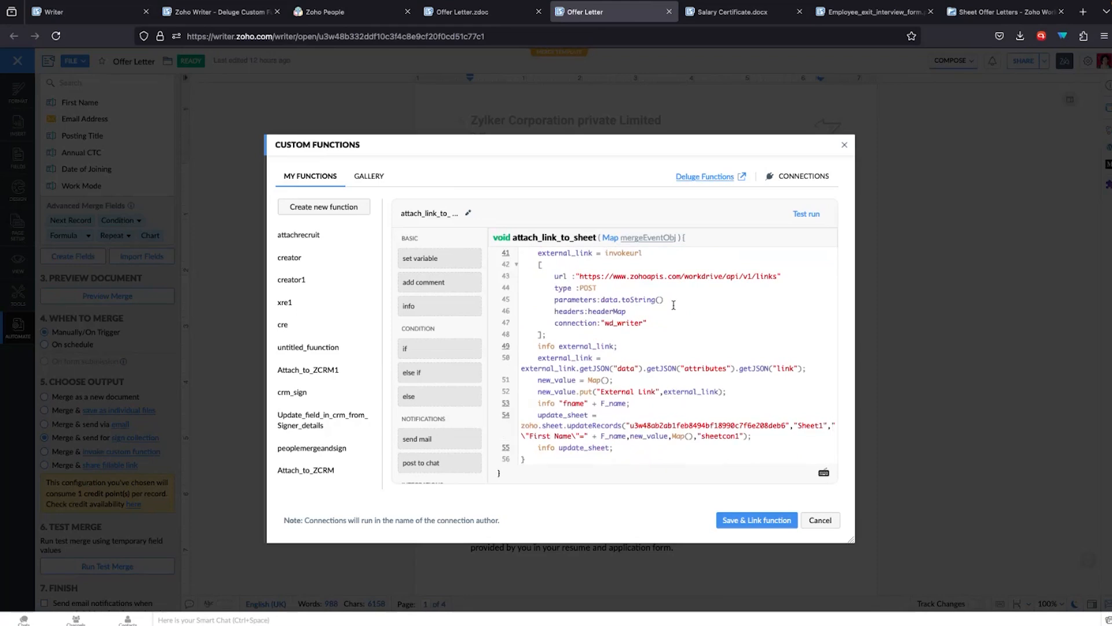
scroll(673, 305, "up", 2)
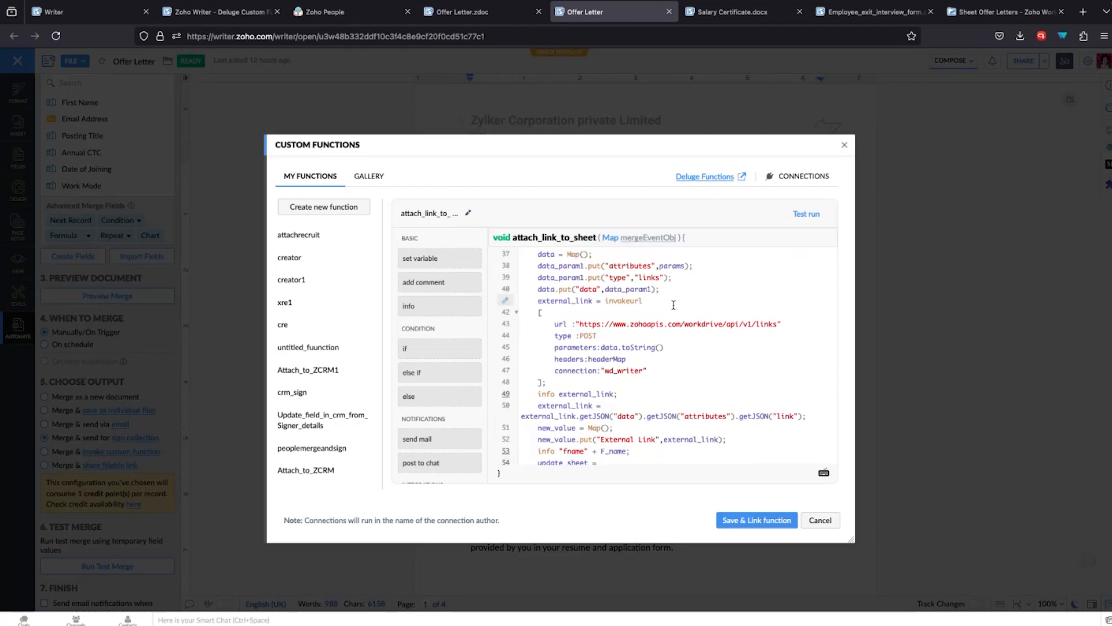
scroll(674, 305, "down", 2)
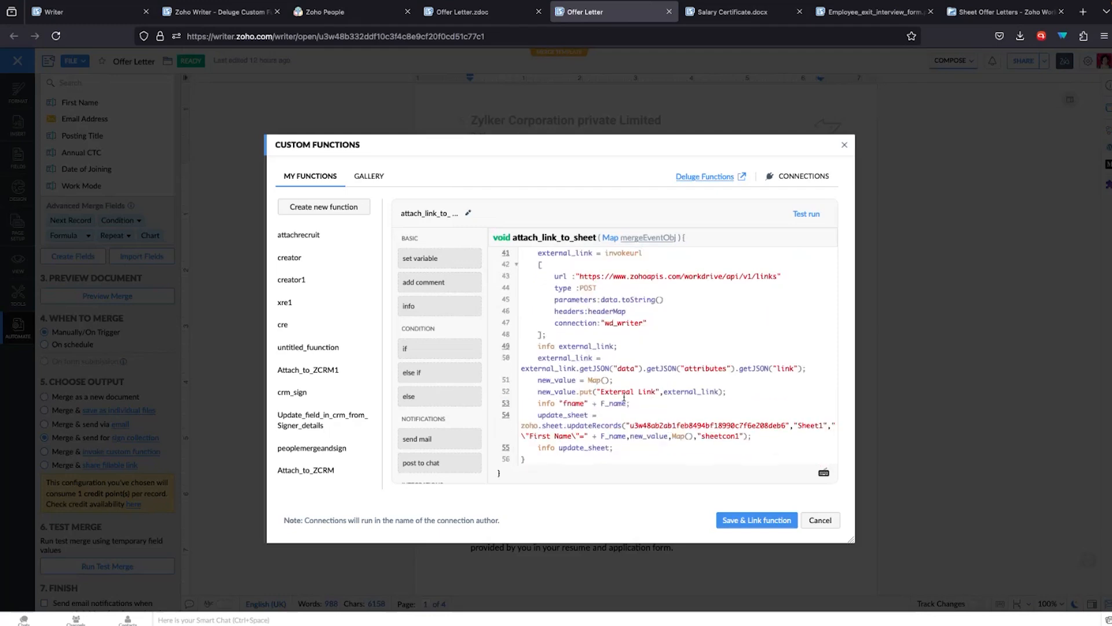
Examine the External Link value and updateRecords call in attach_link_to_sheet, and leave the function and Merge and Sign settings without saving.
double_click(617, 393)
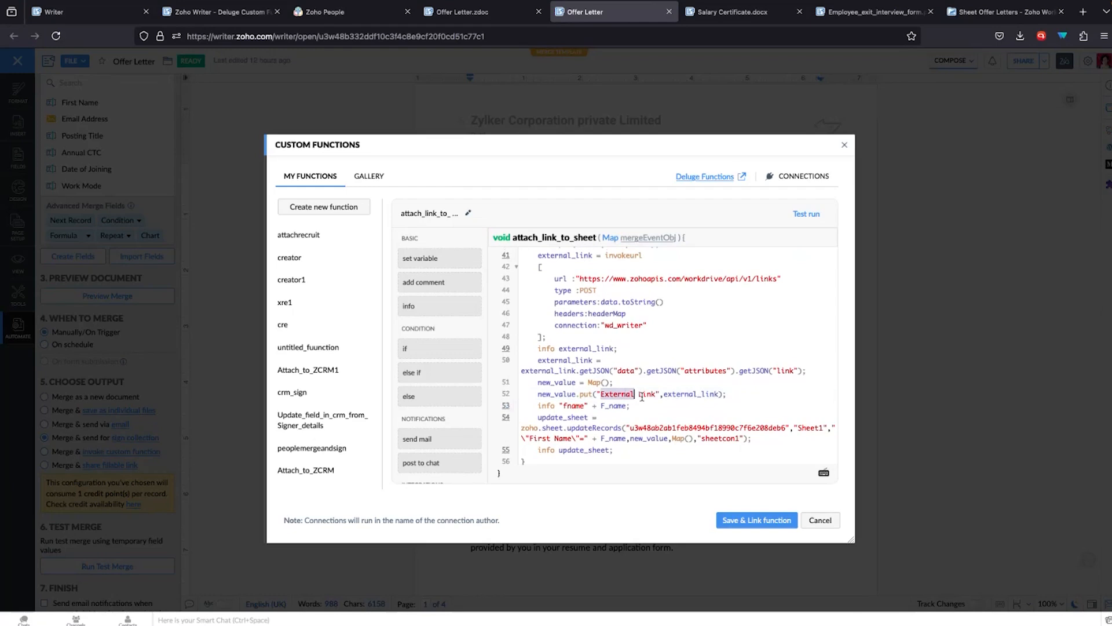
scroll(641, 396, "down", 1)
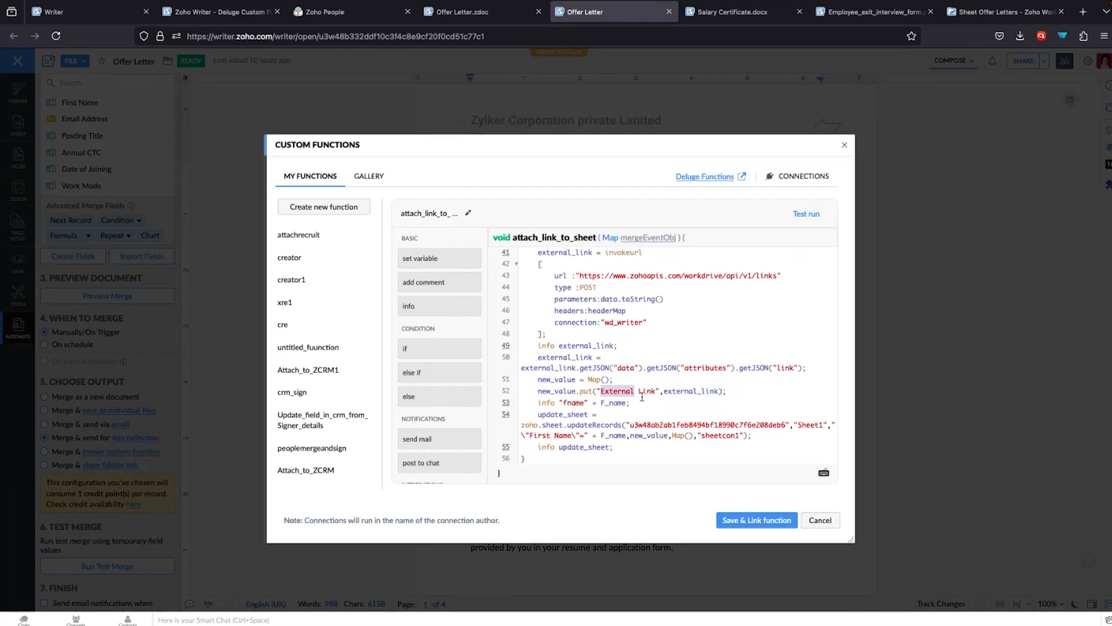
double_click(608, 426)
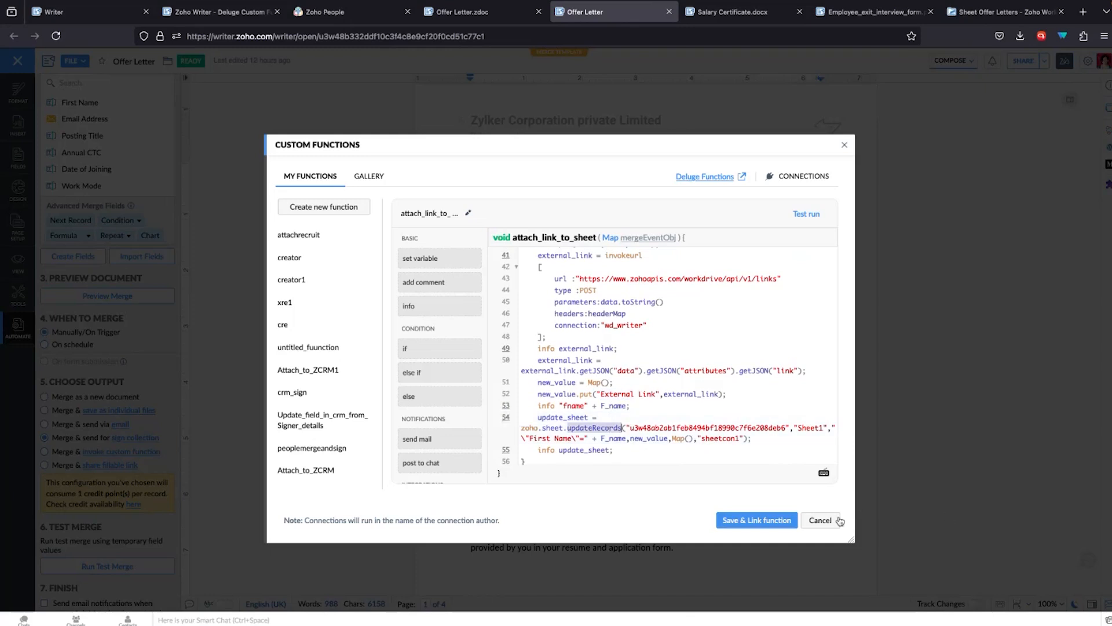
left_click(820, 520)
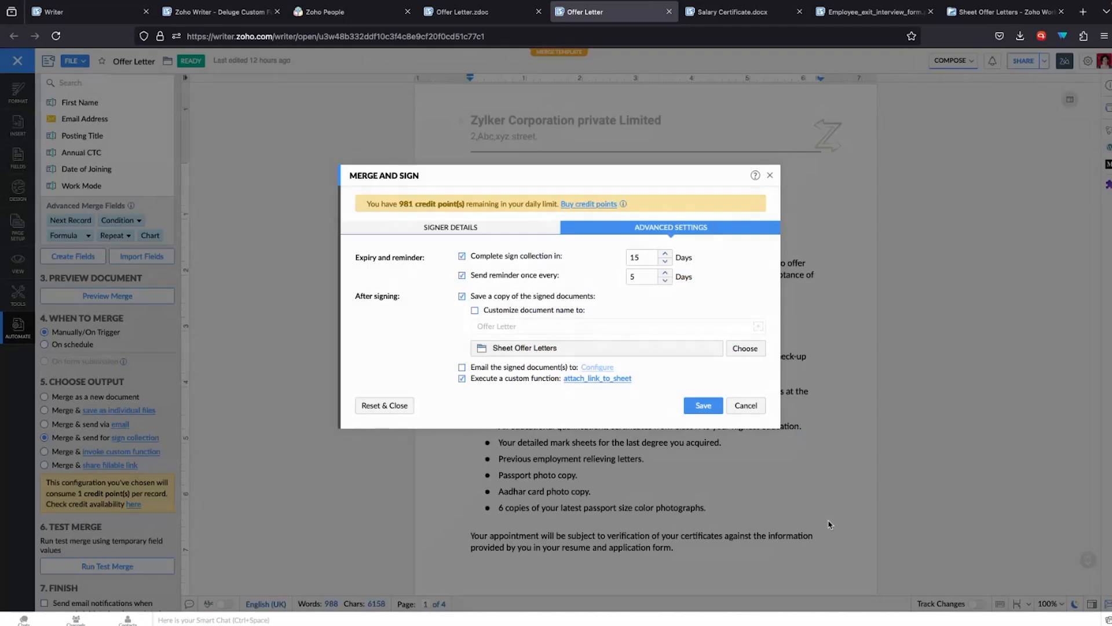
left_click(745, 405)
Run the Offer Letter merge, send the documents for sign collection with the existing signer details, and open the merge log.
scroll(147, 474, "down", 1)
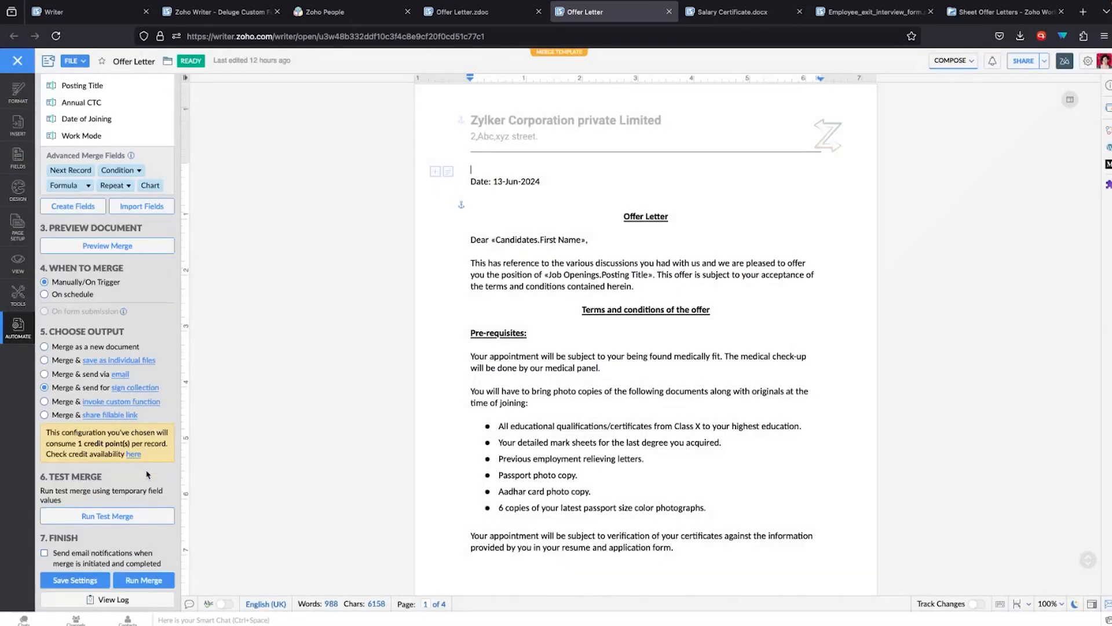
left_click(143, 579)
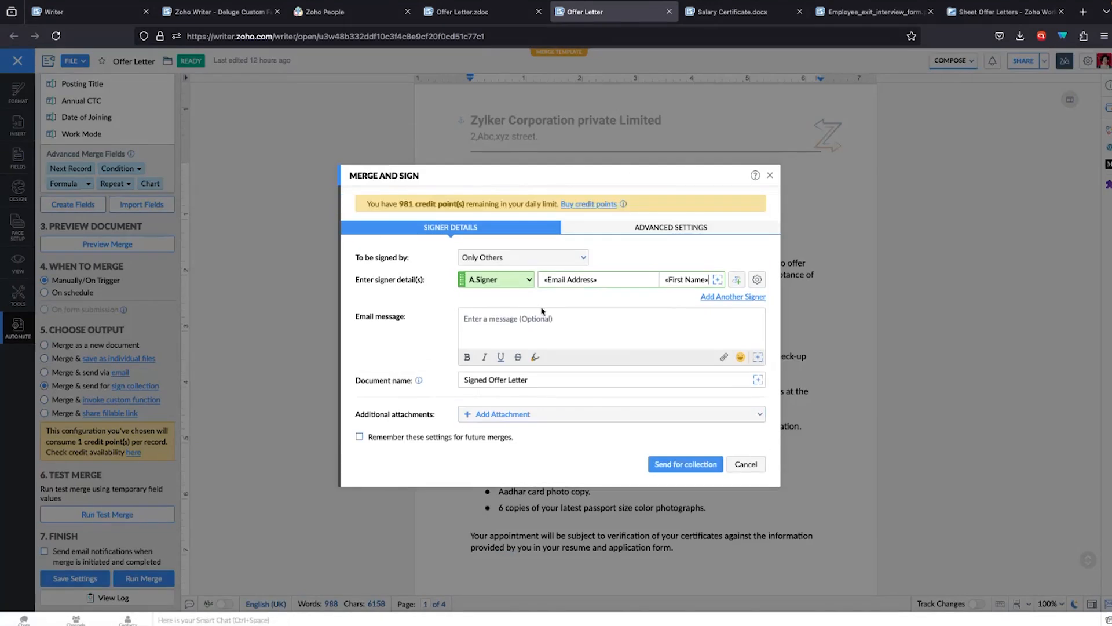
left_click(666, 463)
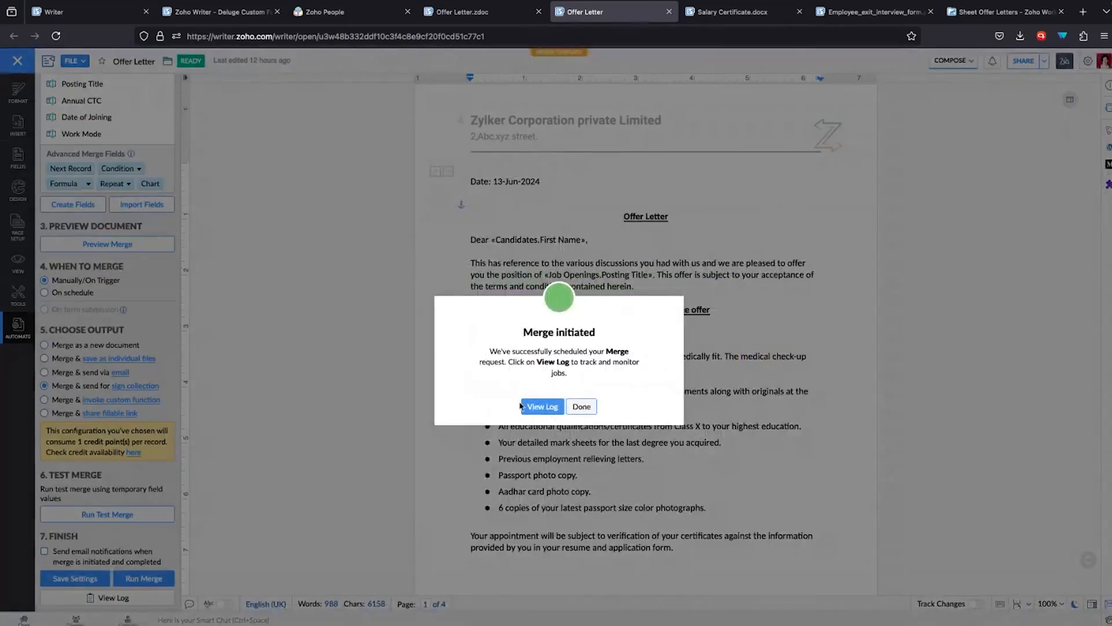
left_click(527, 403)
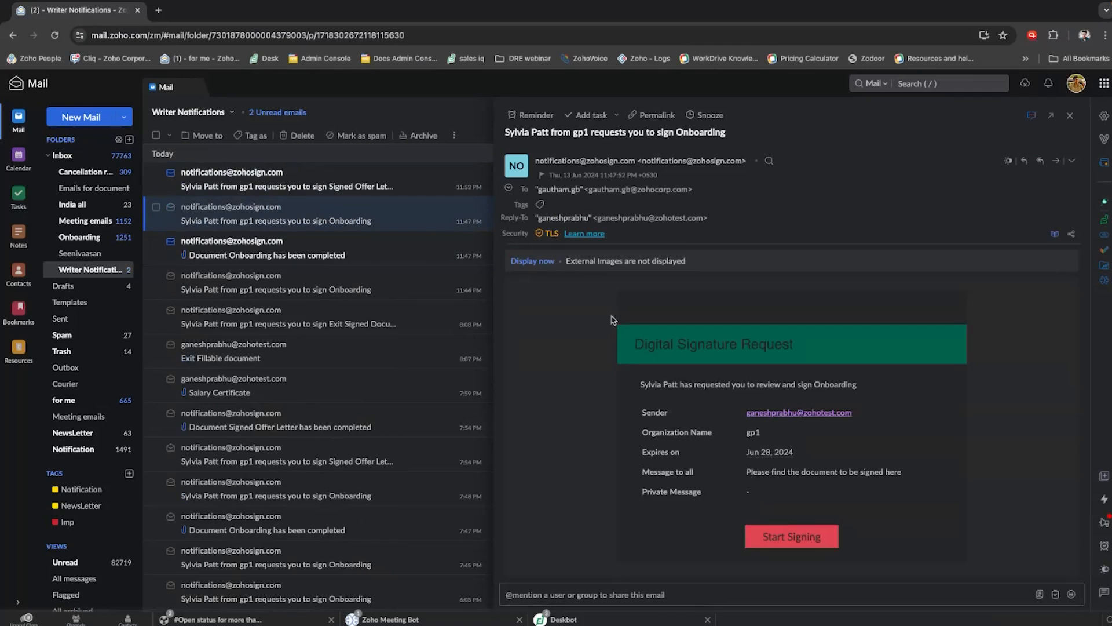
Open the Onboarding signature request from the notification email in Zoho Mail and consent to electronic records and signatures.
left_click(776, 535)
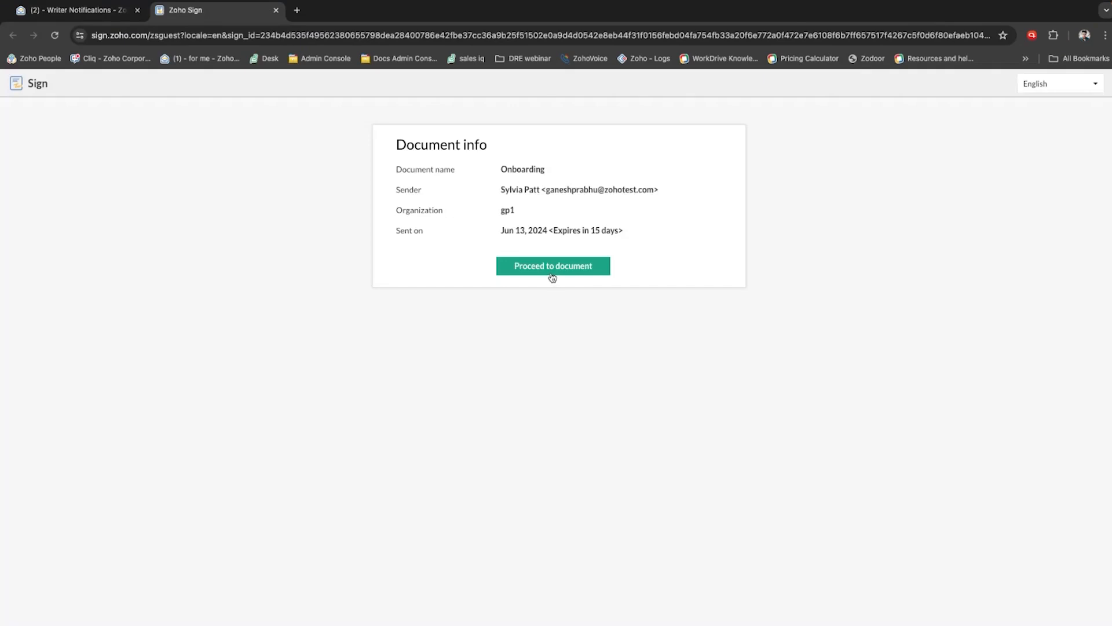
left_click(552, 276)
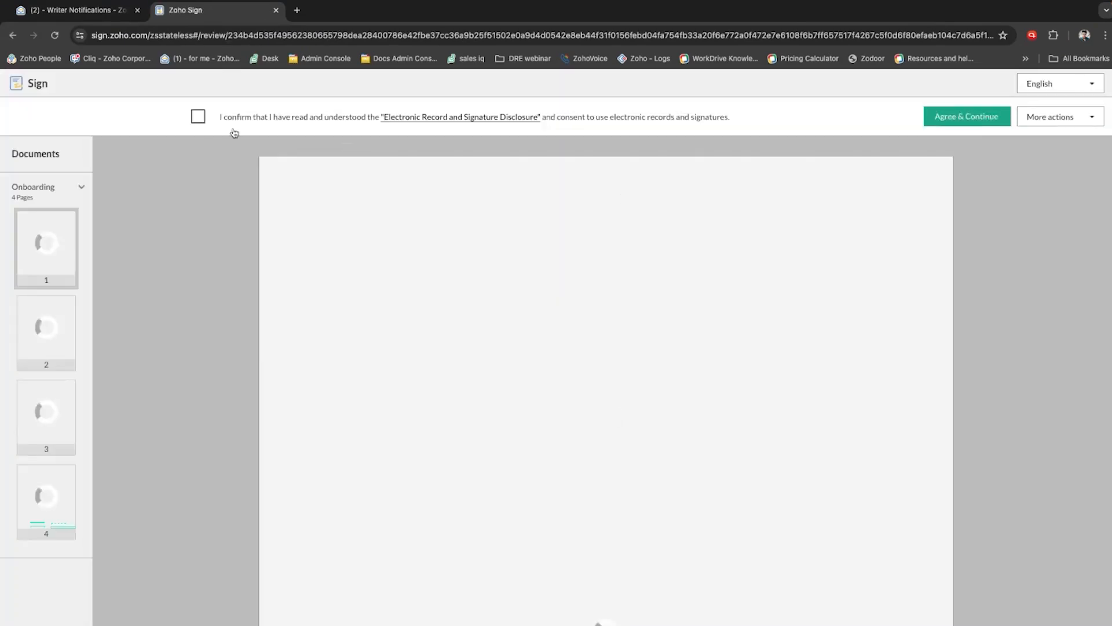
left_click(198, 116)
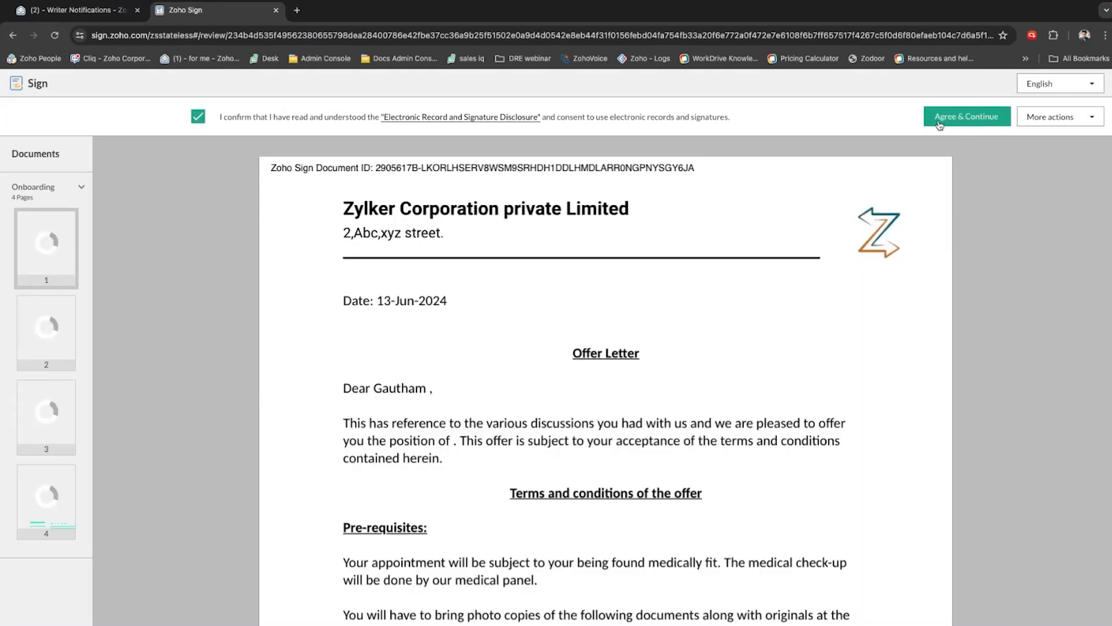
left_click(940, 123)
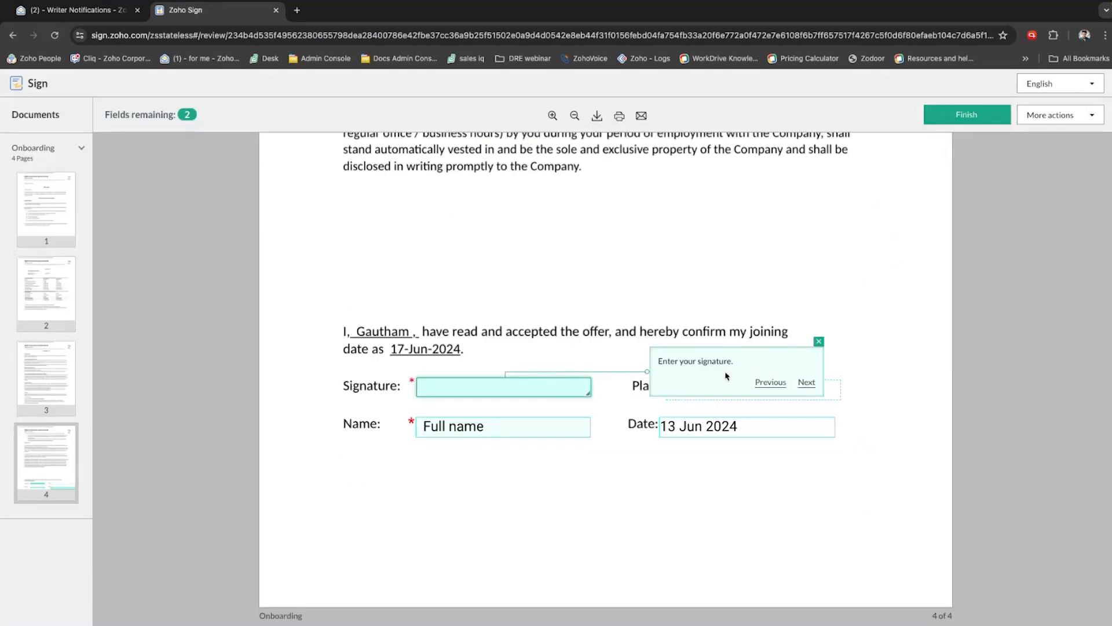
Fill in the signature and full name, set the place to New York, finish signing, and close the resulting page.
left_click(542, 386)
left_click(517, 426)
left_click(697, 387)
type("New York")
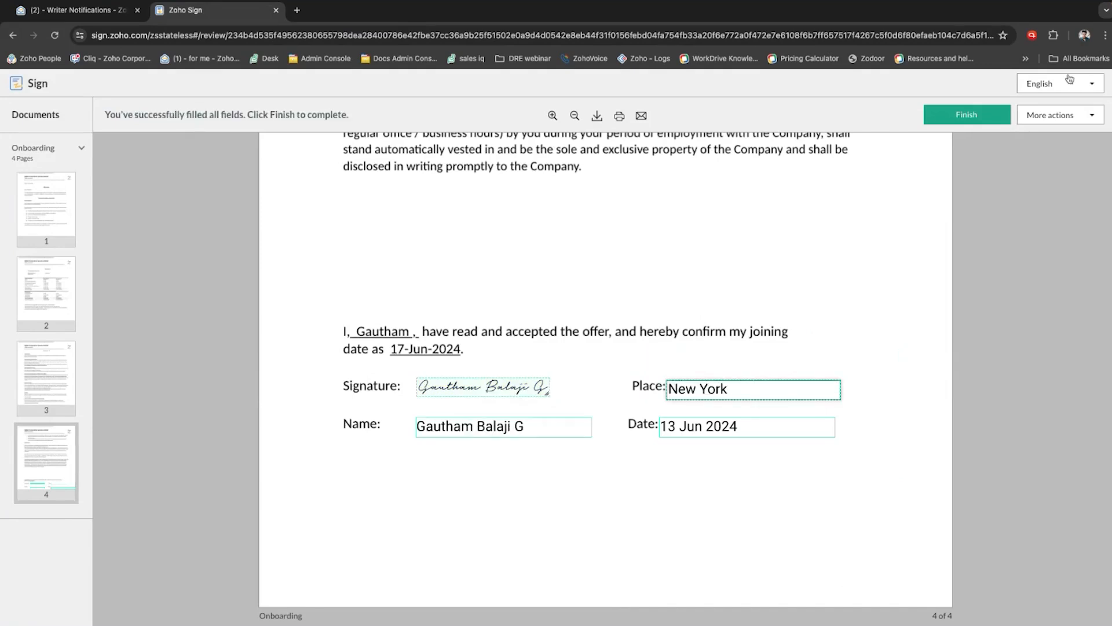
left_click(987, 108)
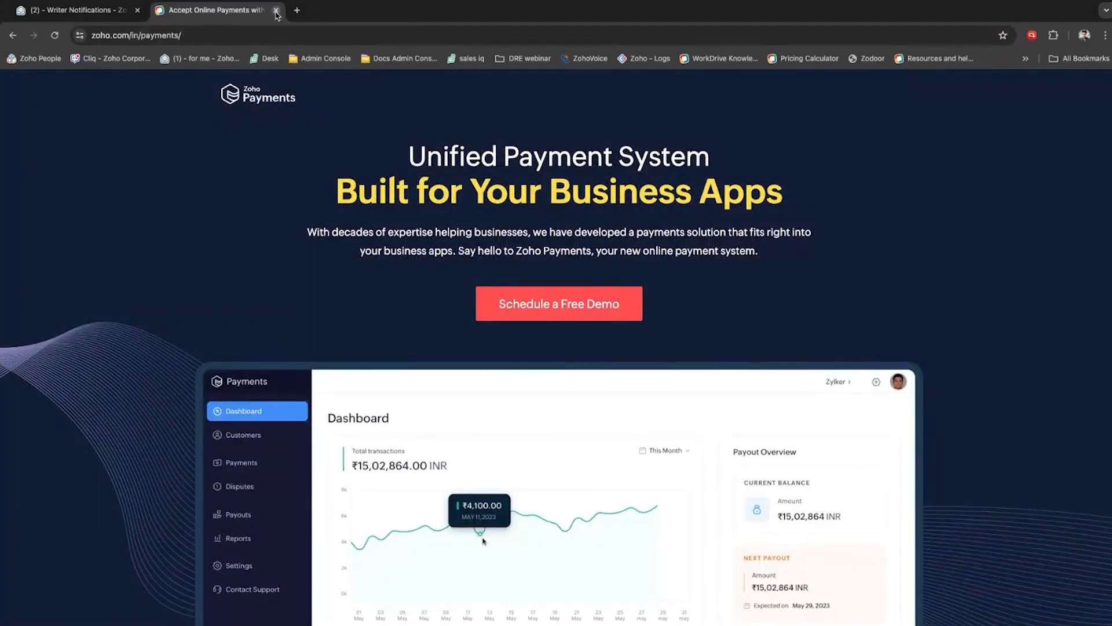
left_click(275, 10)
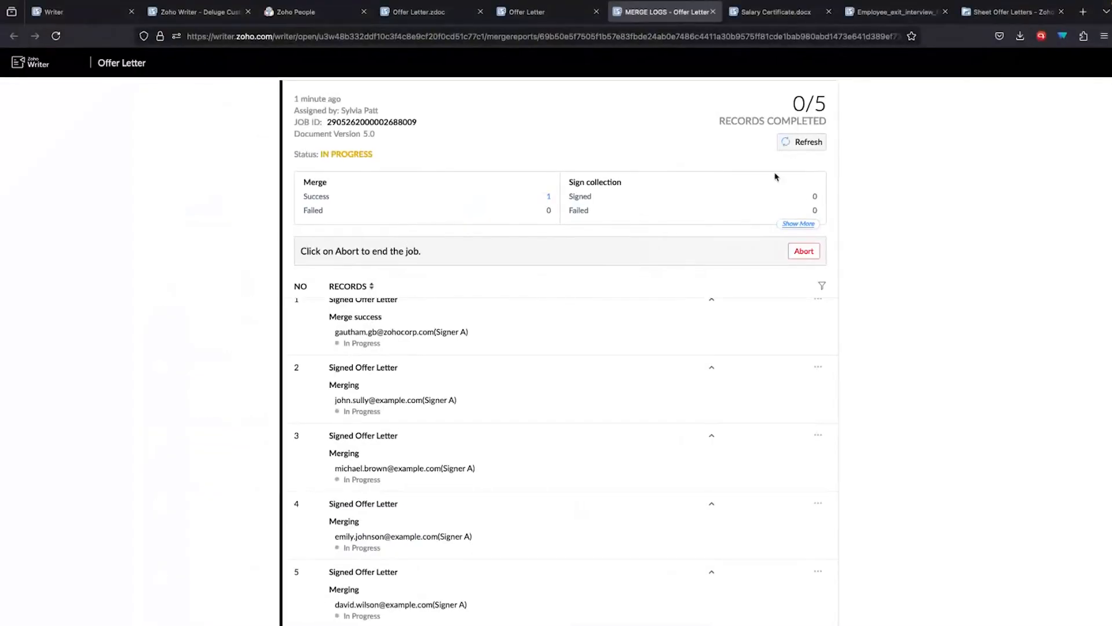
Refresh the offer letter merge log, check the first record's signing status, and compare it with the Webinar letter (1) Sheet's External Link column.
left_click(783, 150)
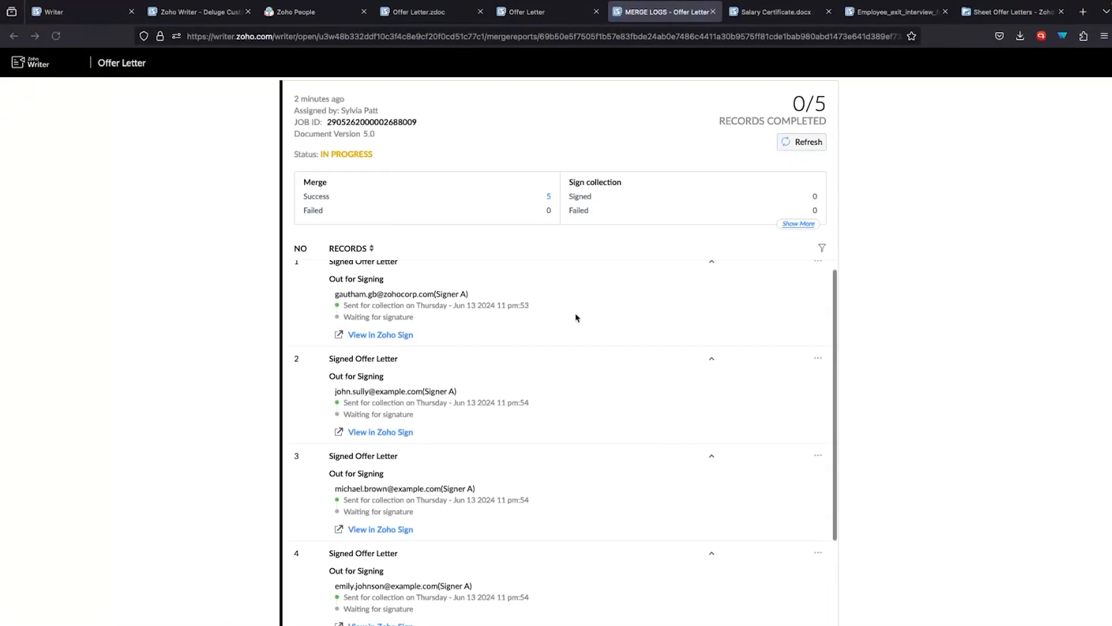
scroll(576, 317, "up", 1)
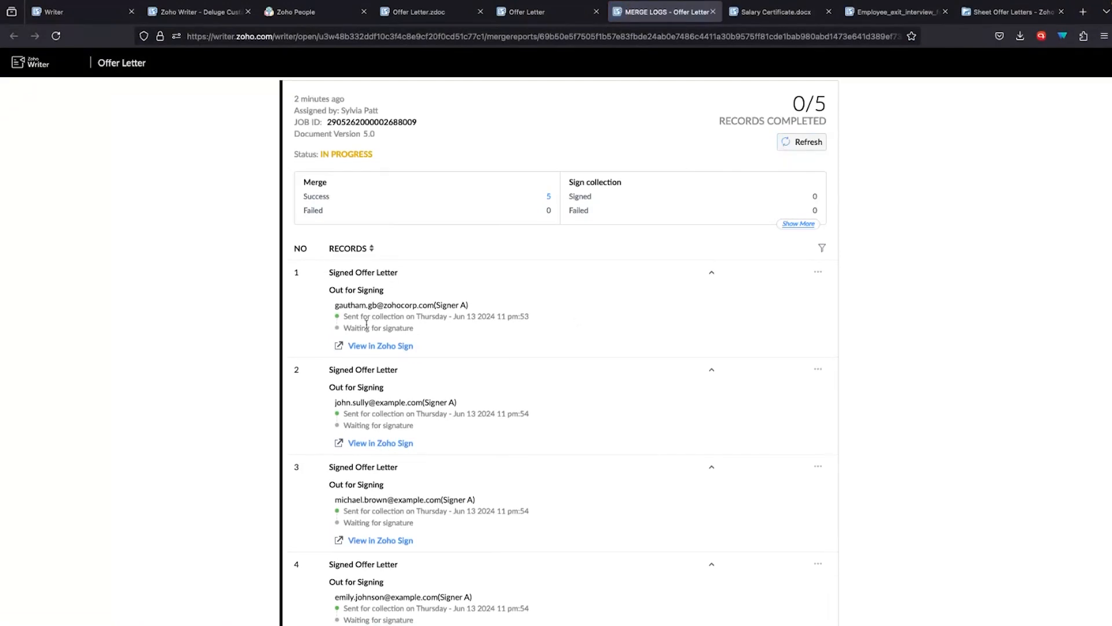
left_click(371, 346)
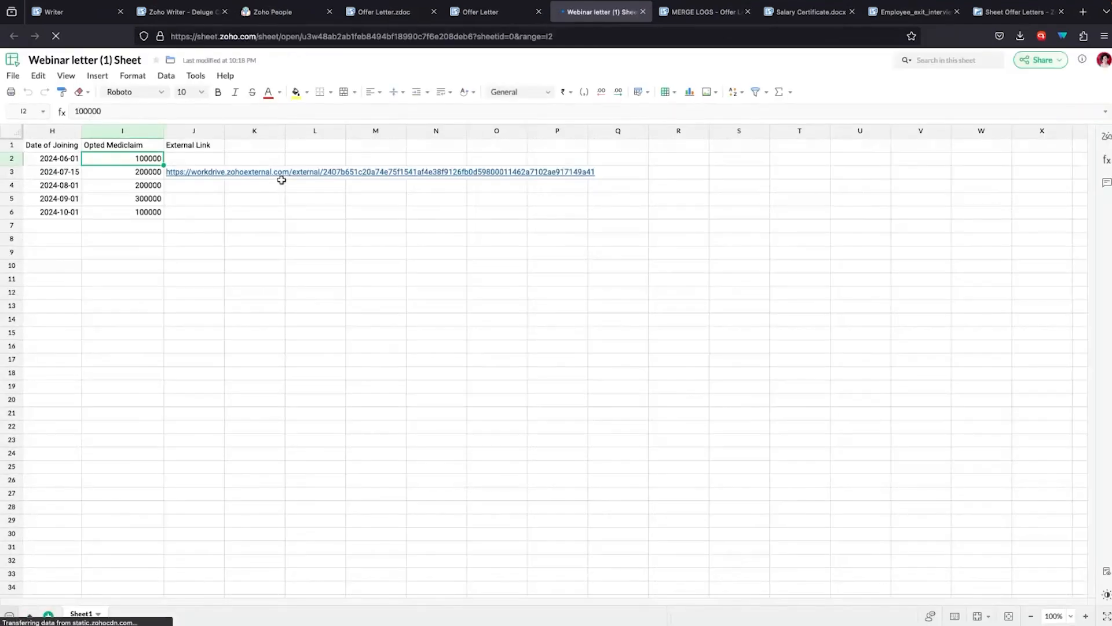
key("ctrl+Tab")
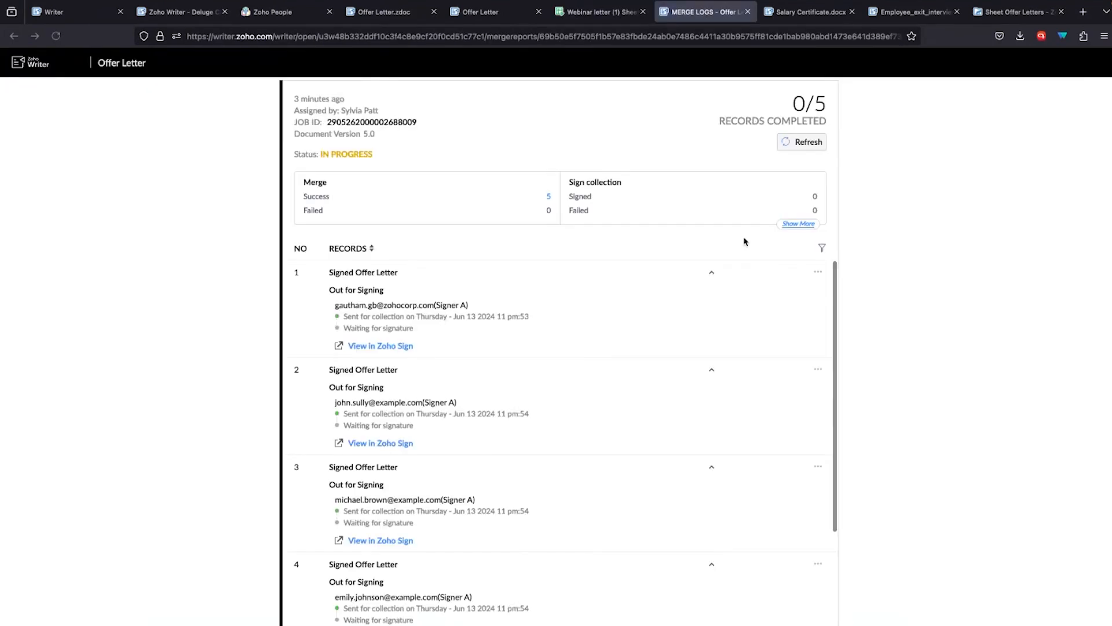
key("ctrl+shift+Tab")
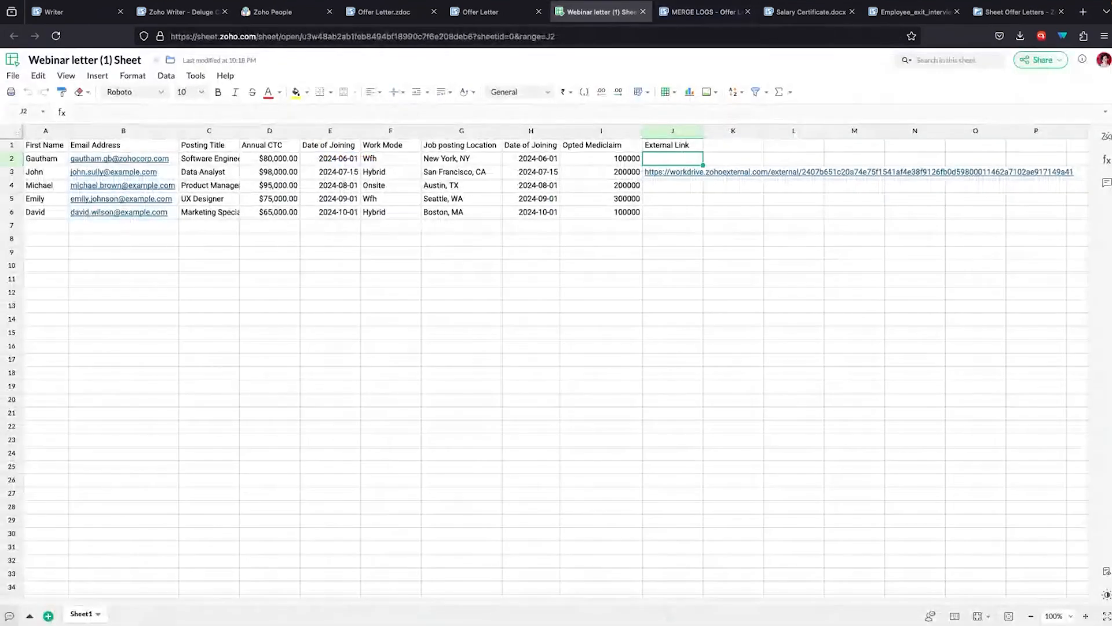
key("ctrl+Tab")
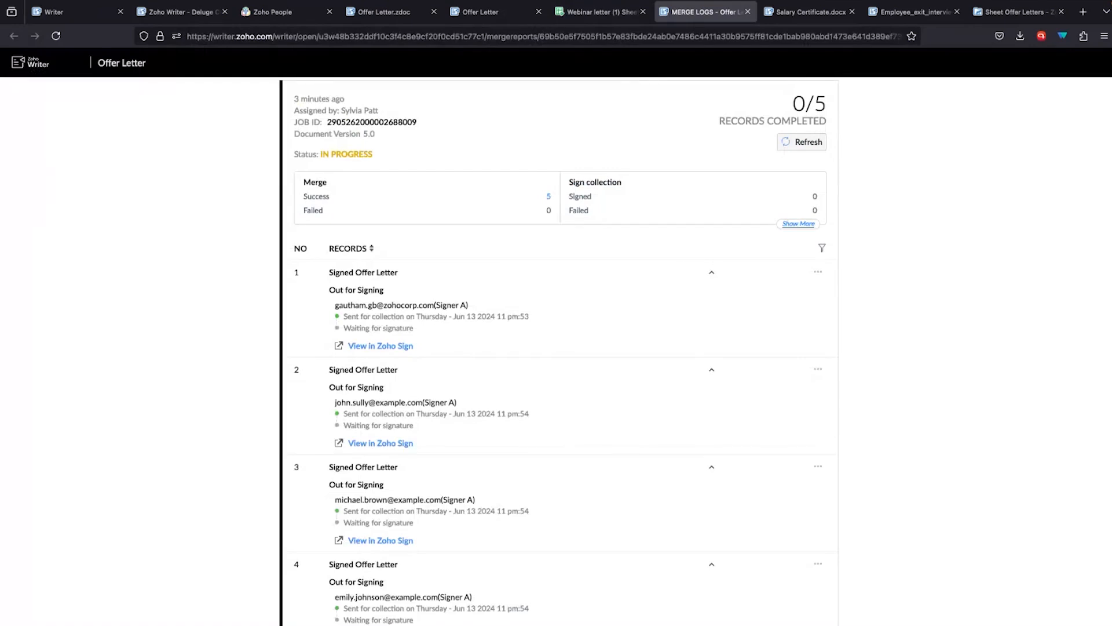
key("ctrl+shift+Tab")
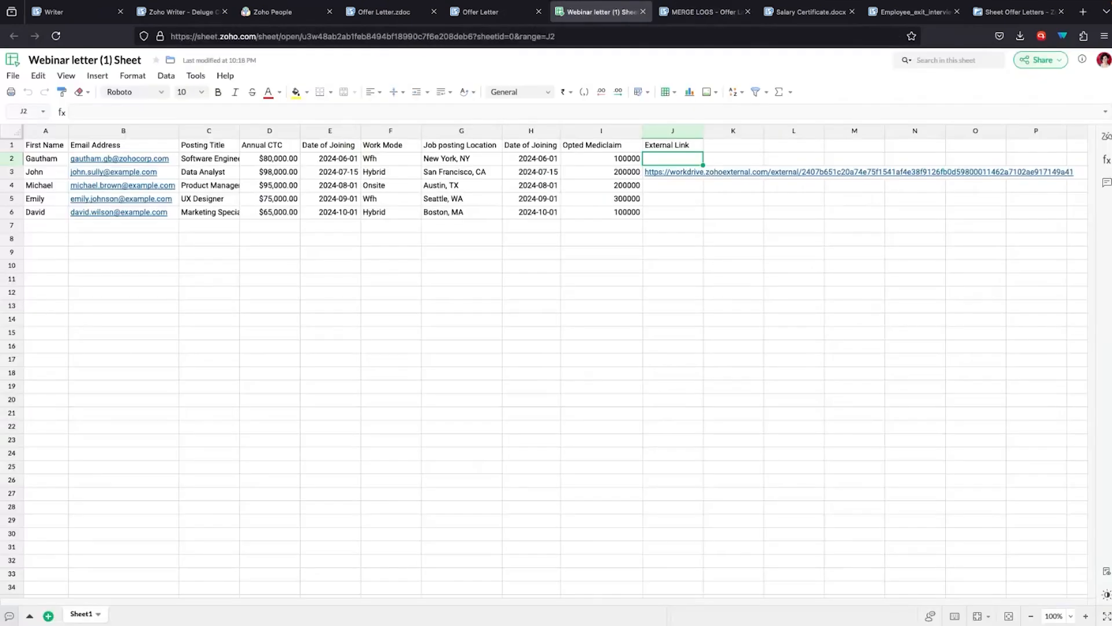
Open the WorkDrive link in the sheet's External Link column, enter the link password to access the file, and close its page.
left_click(680, 173)
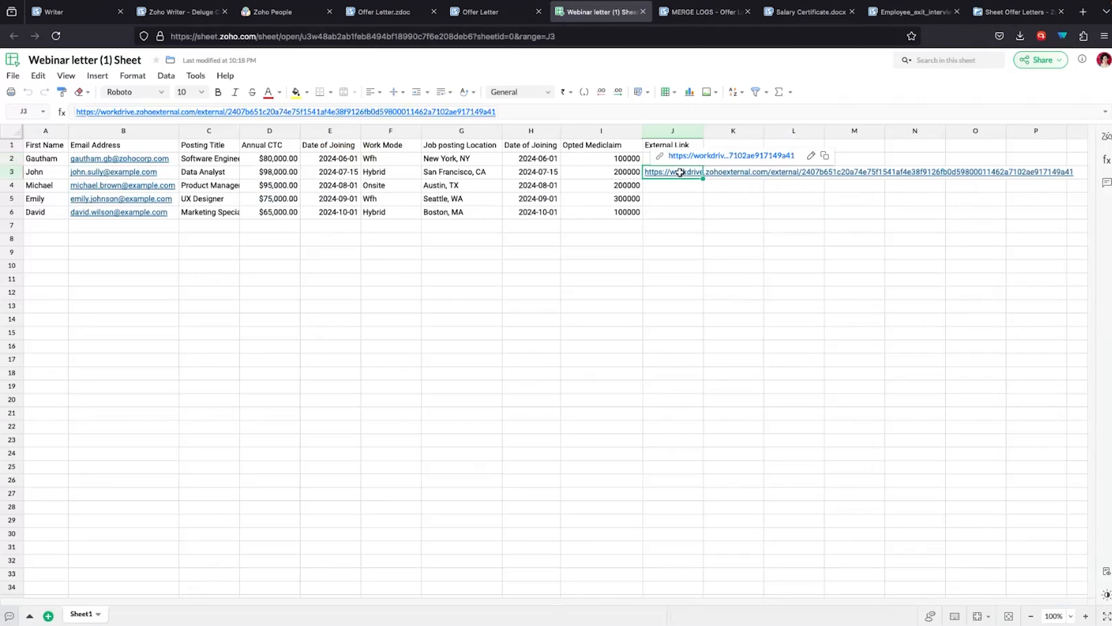
left_click(694, 158)
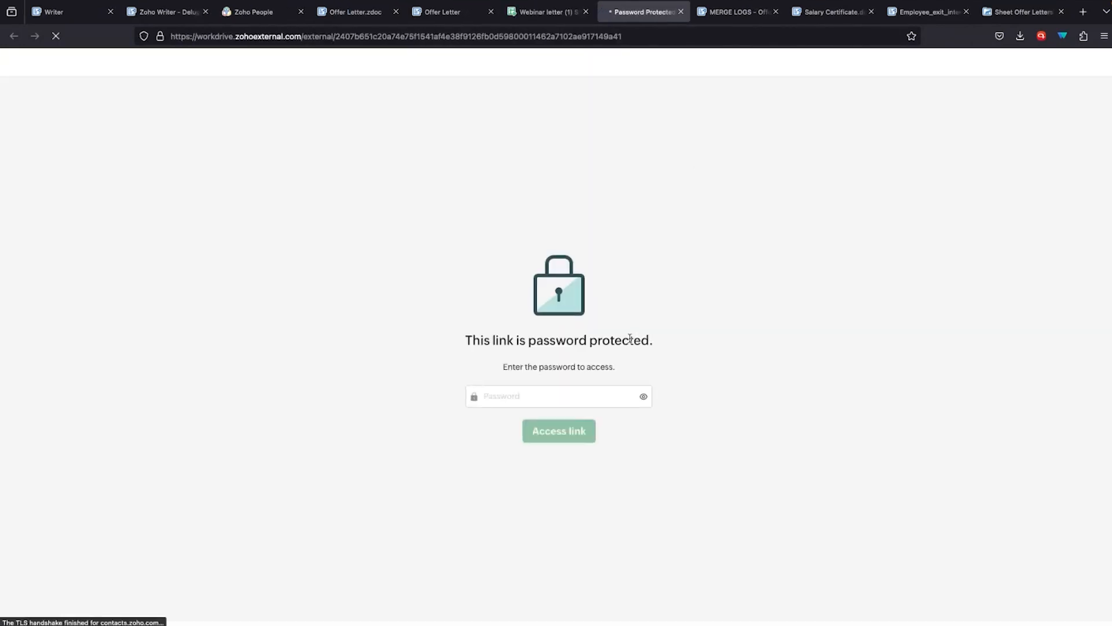
left_click(521, 391)
type("•••••••")
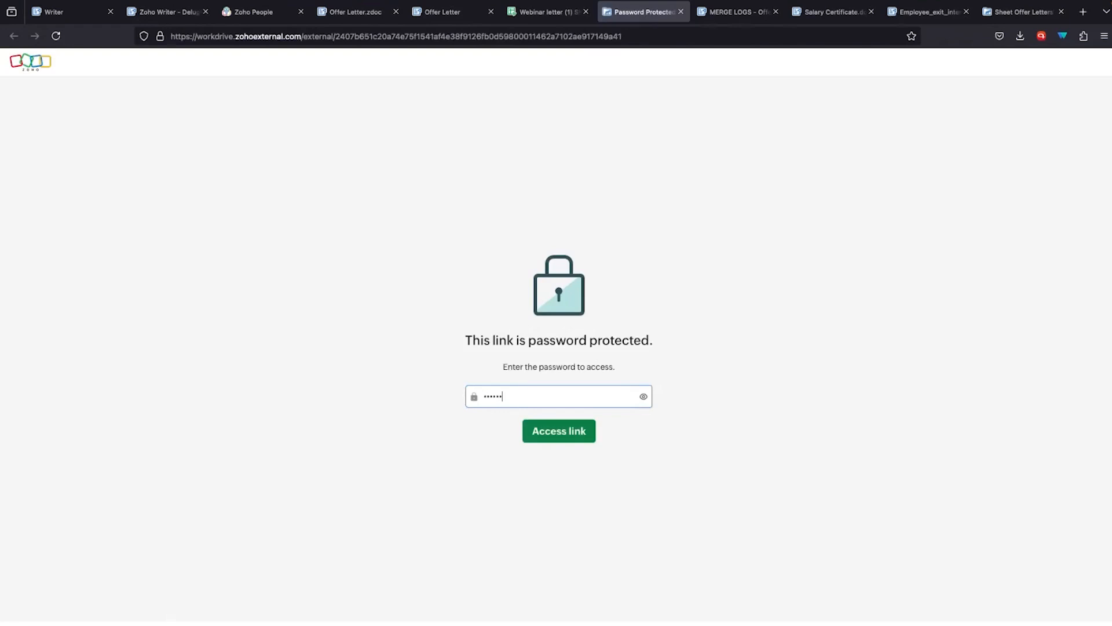
key("Return")
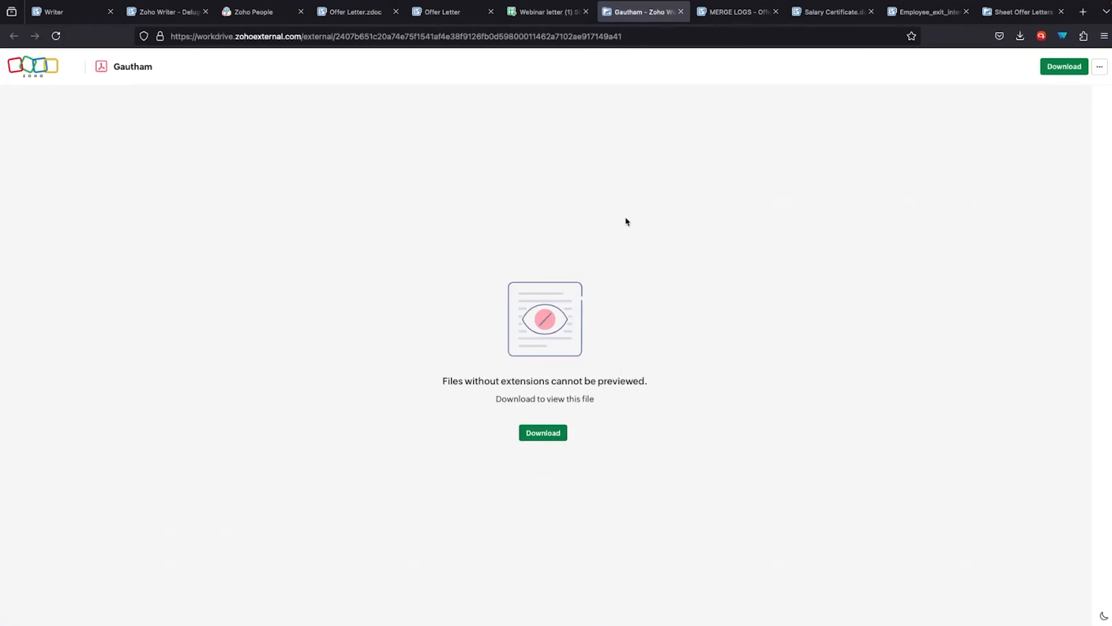
left_click(681, 12)
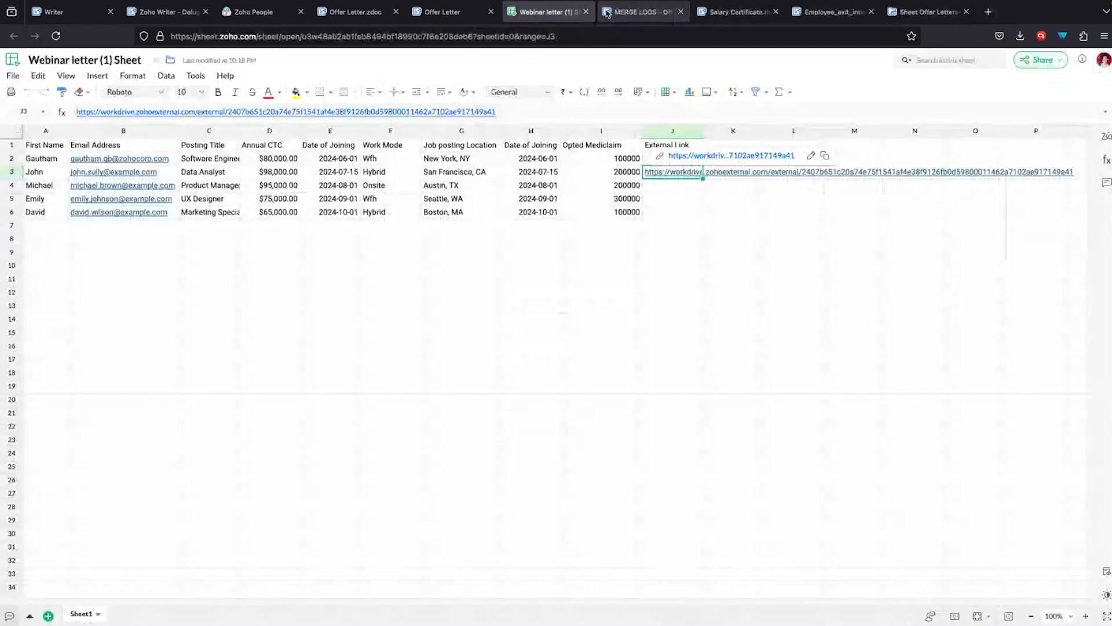
Refresh the merge log again and return to the Offer Letter template.
left_click(644, 11)
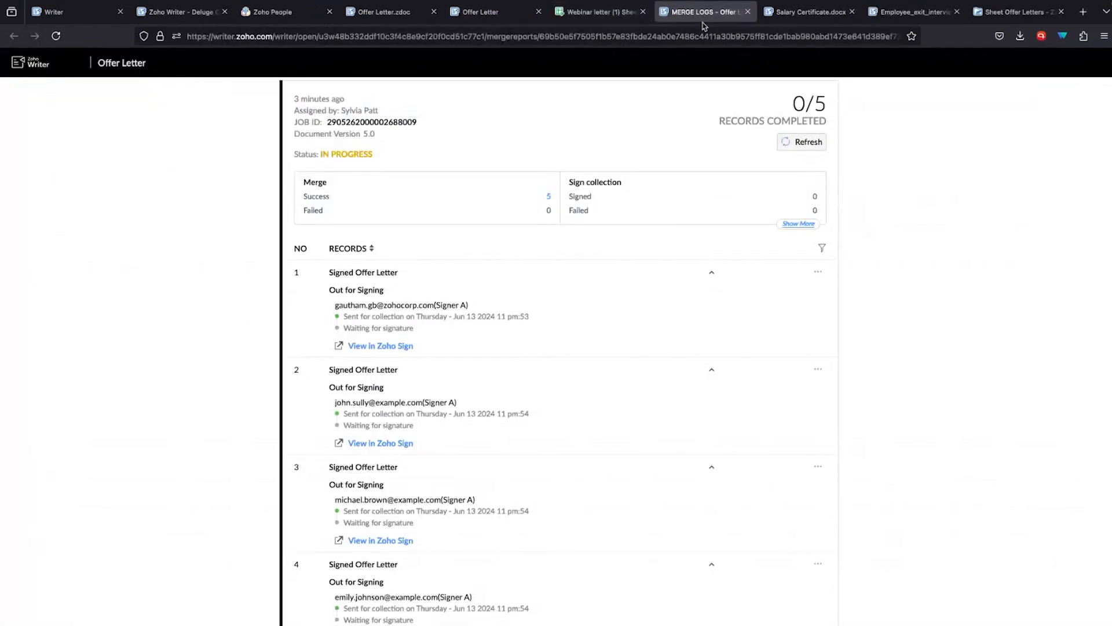
left_click(806, 144)
left_click(571, 11)
left_click(487, 11)
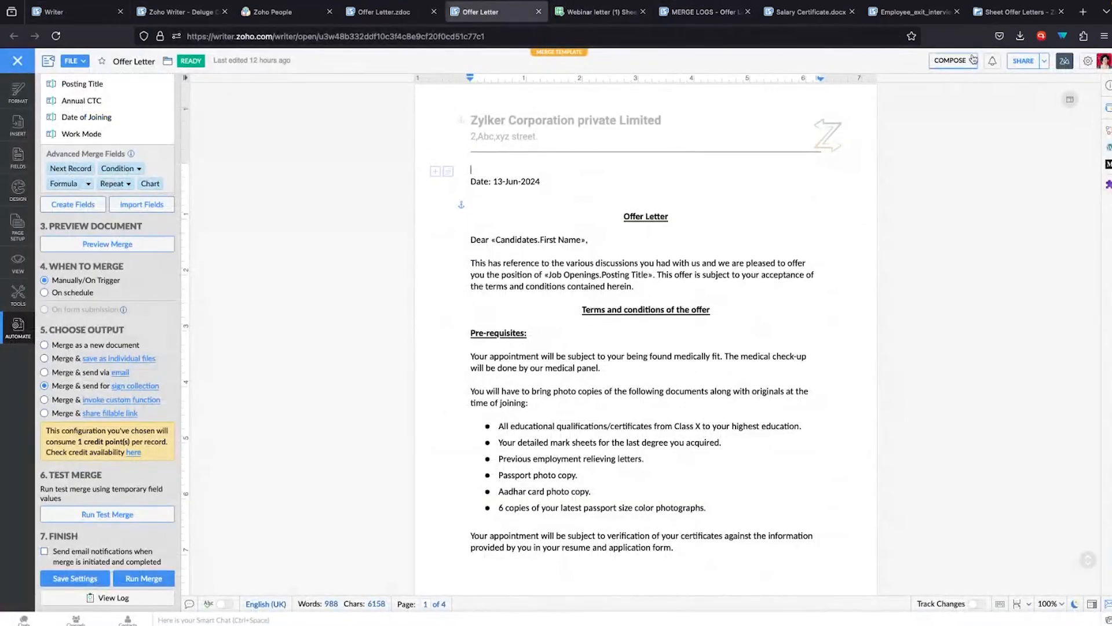
left_click(983, 14)
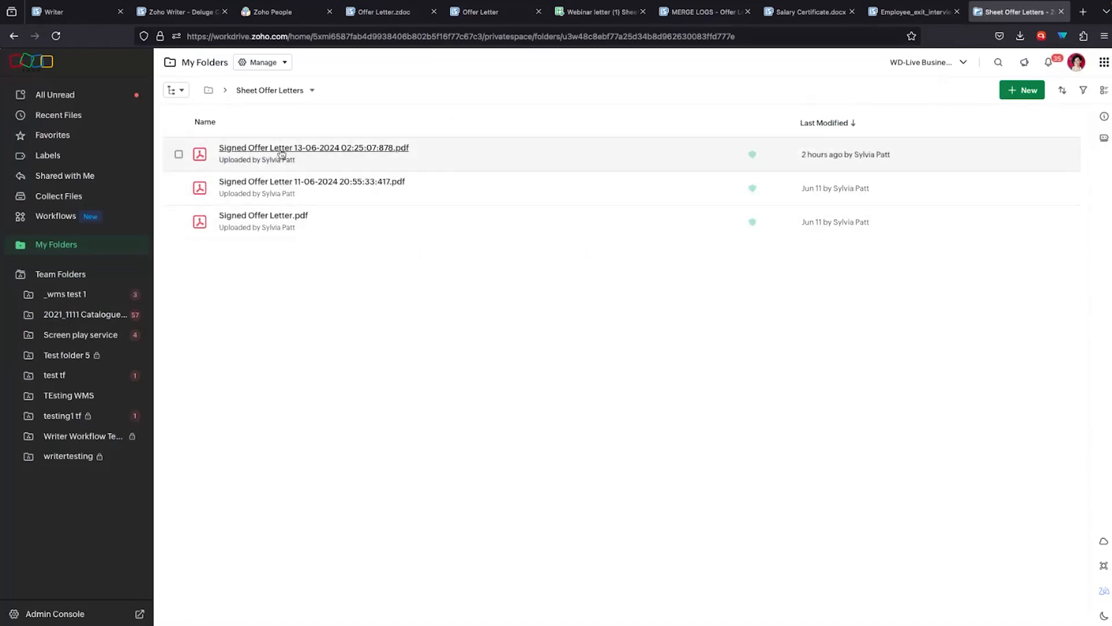
left_click(55, 36)
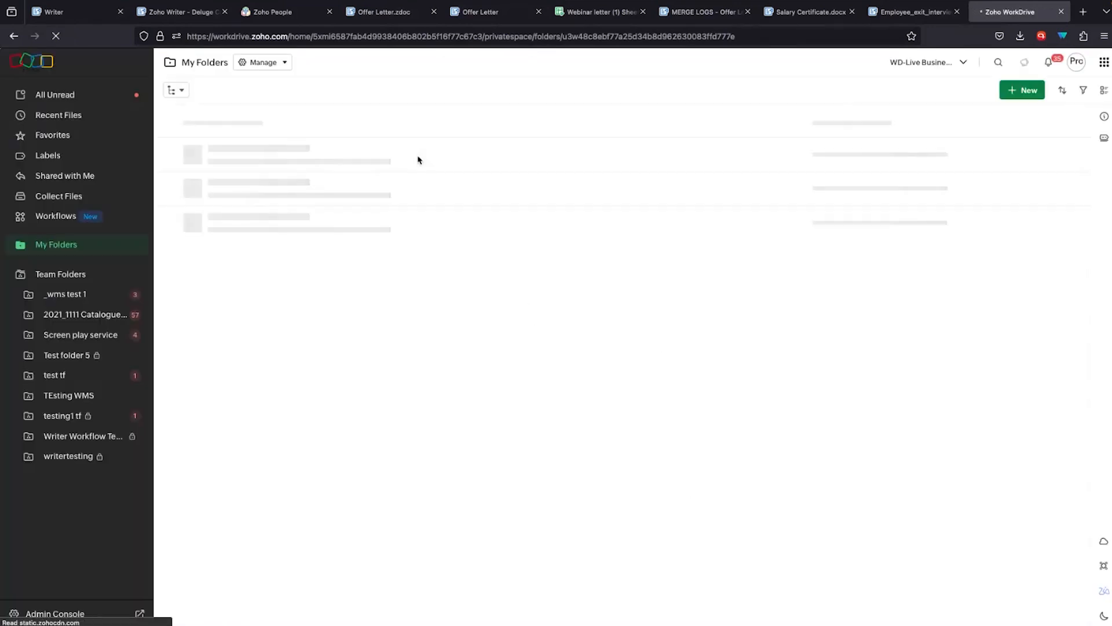
left_click(372, 148)
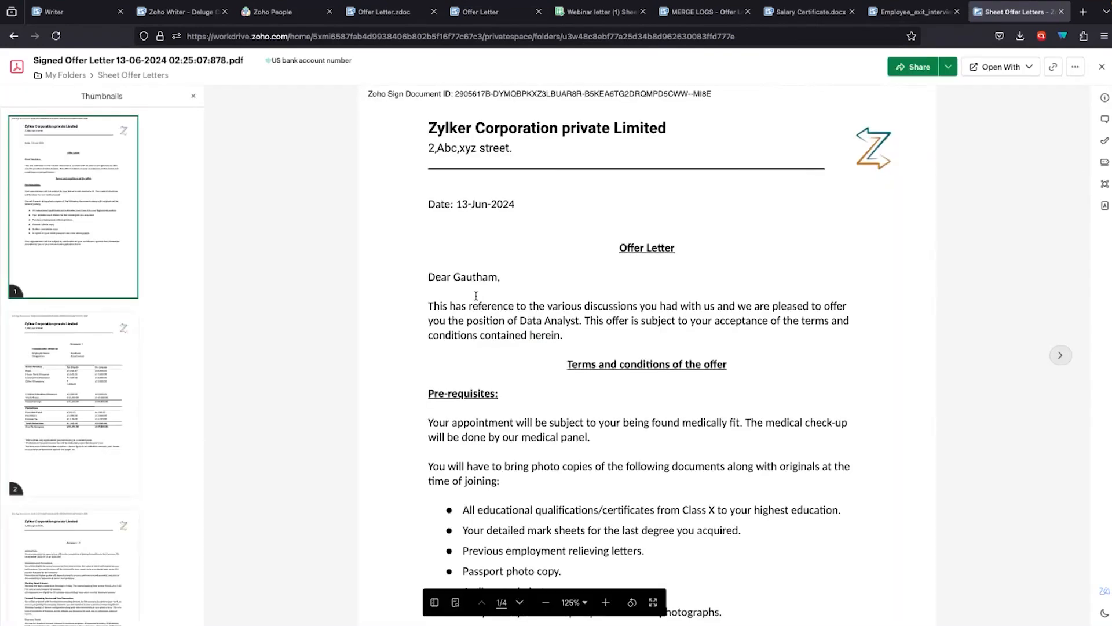
scroll(477, 296, "down", 20)
scroll(476, 296, "up", 20)
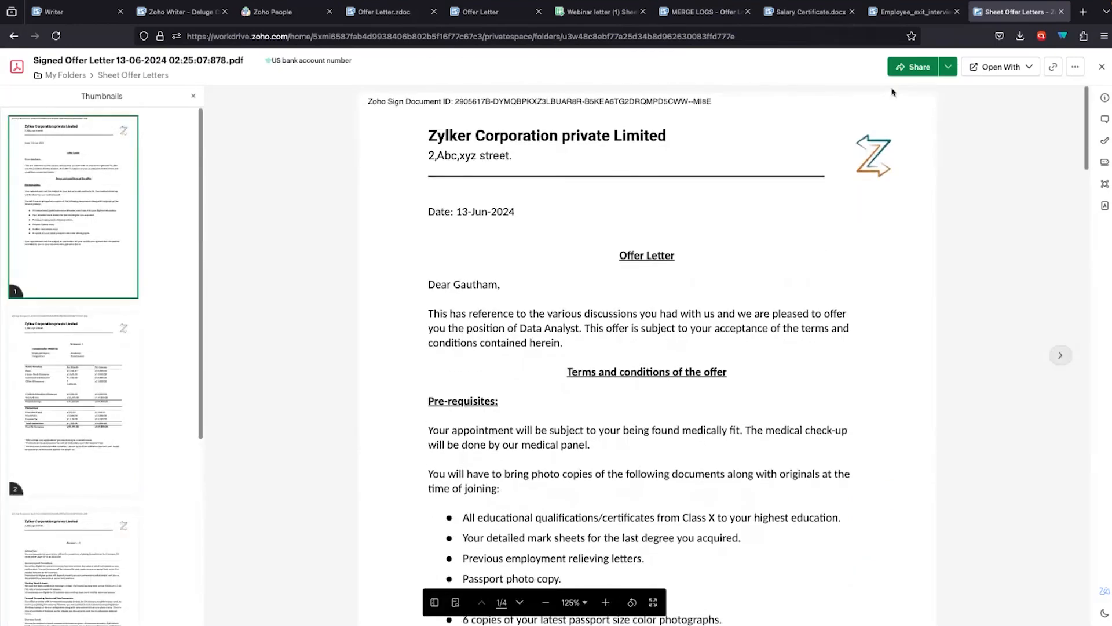
left_click(1063, 12)
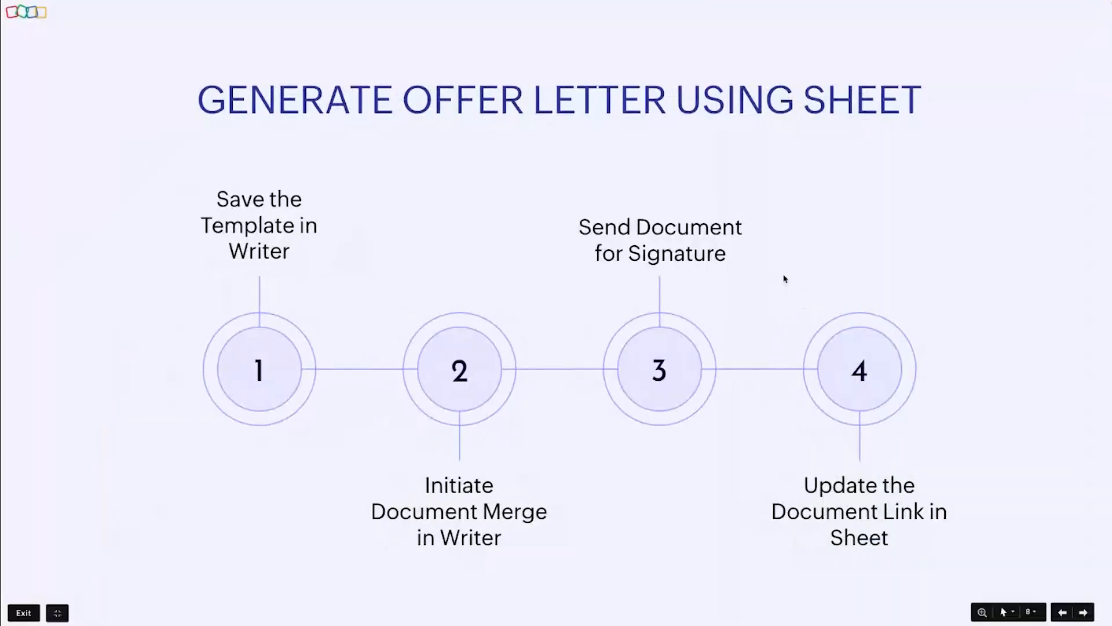
key("Right")
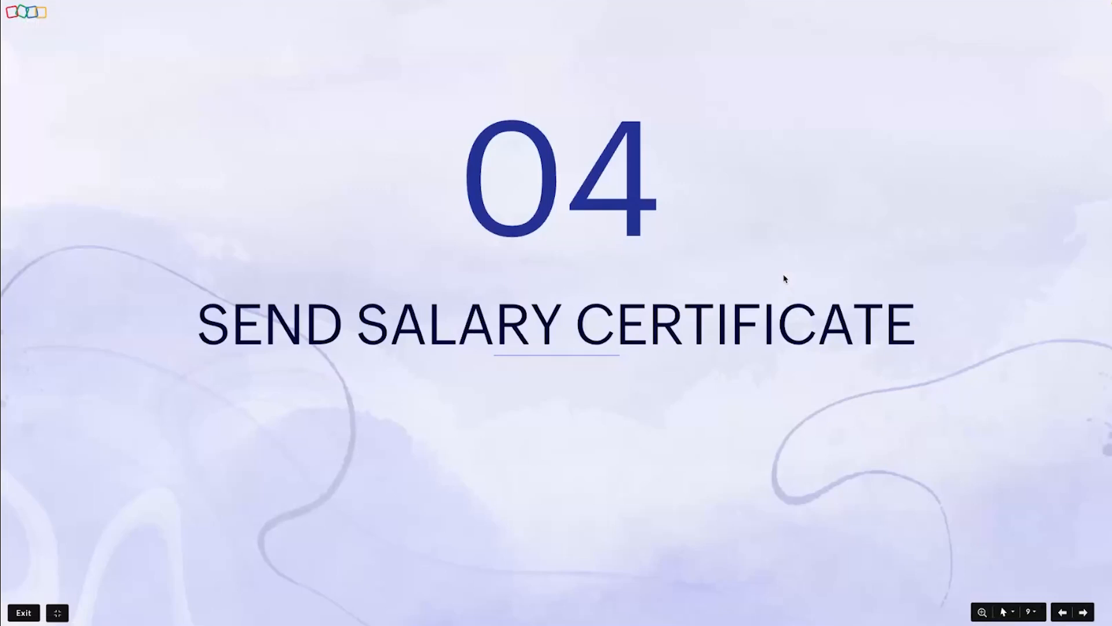
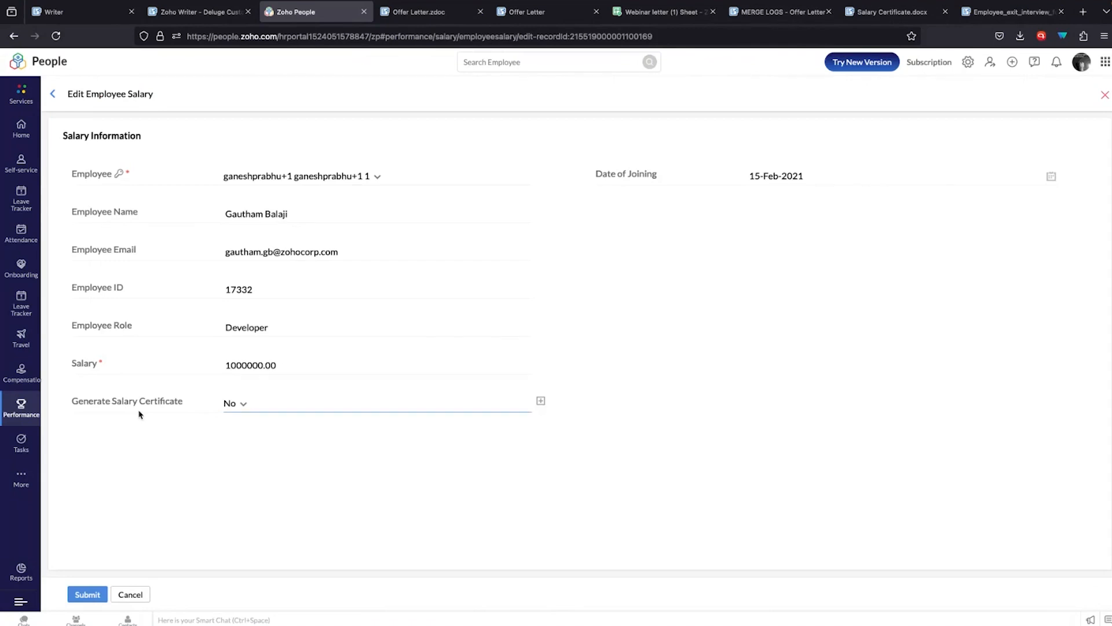
Duplicate the Zoho People page, open the workflow automation list in its settings, and filter it by the Employee Salary form.
right_click(300, 8)
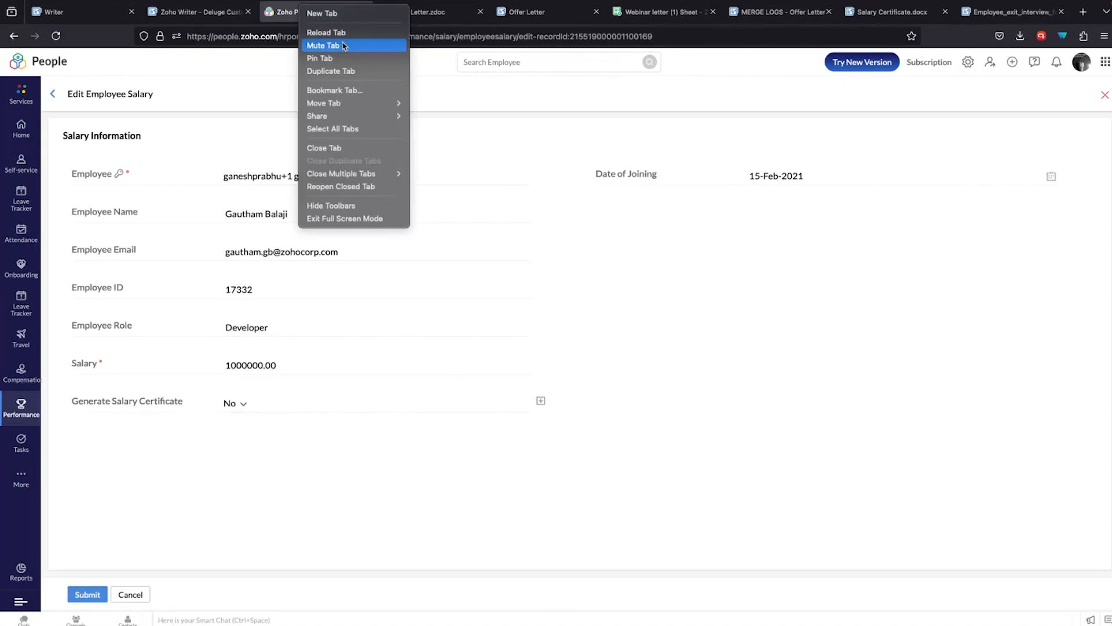
left_click(345, 73)
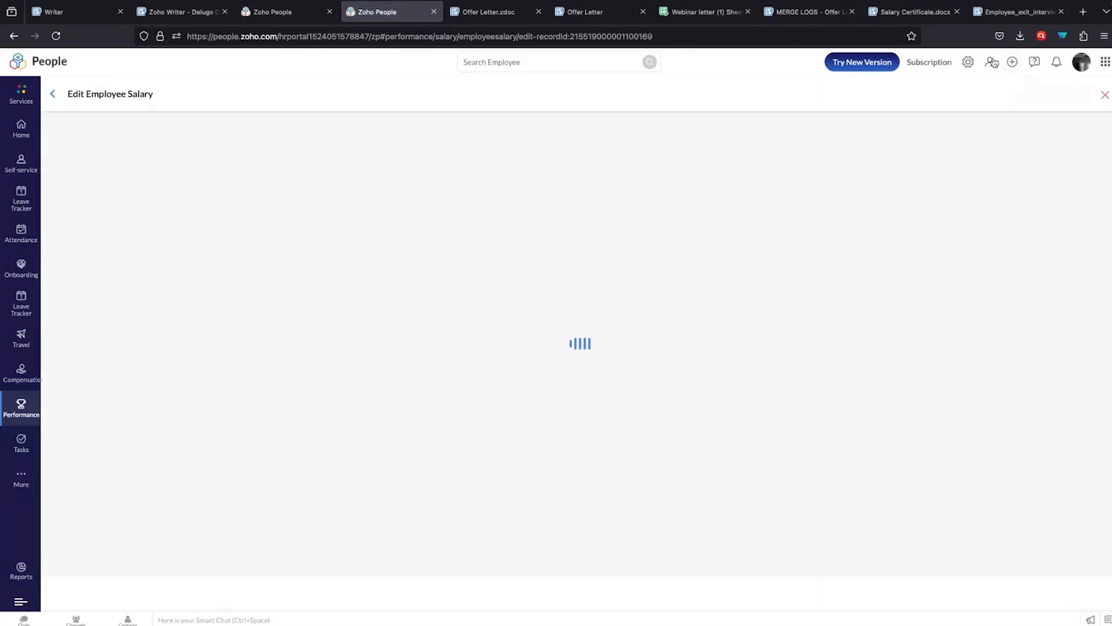
left_click(968, 62)
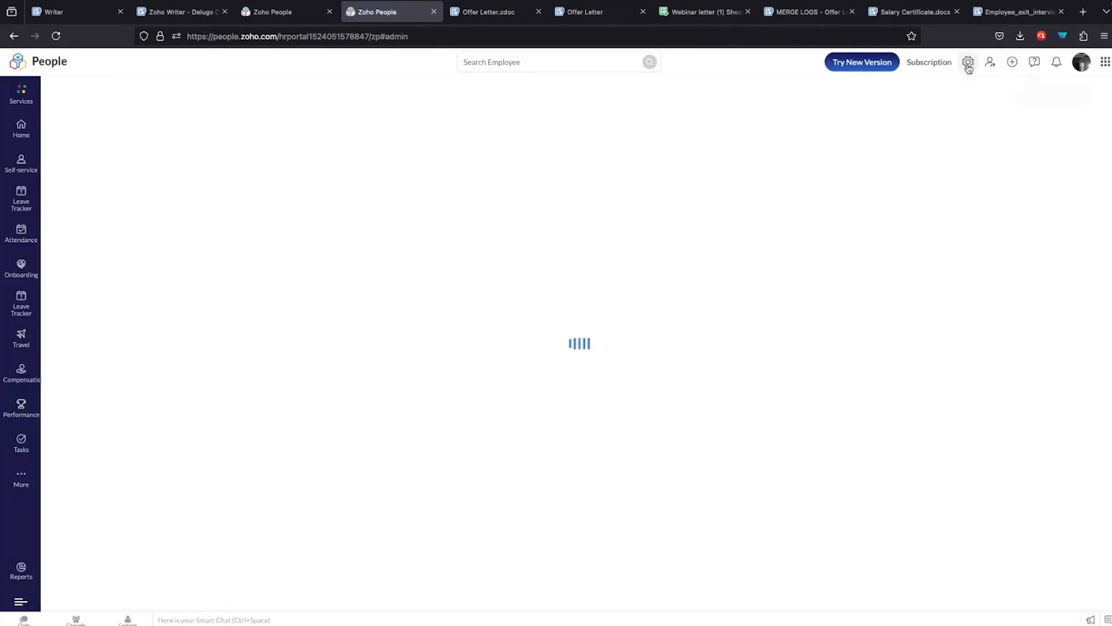
left_click(179, 399)
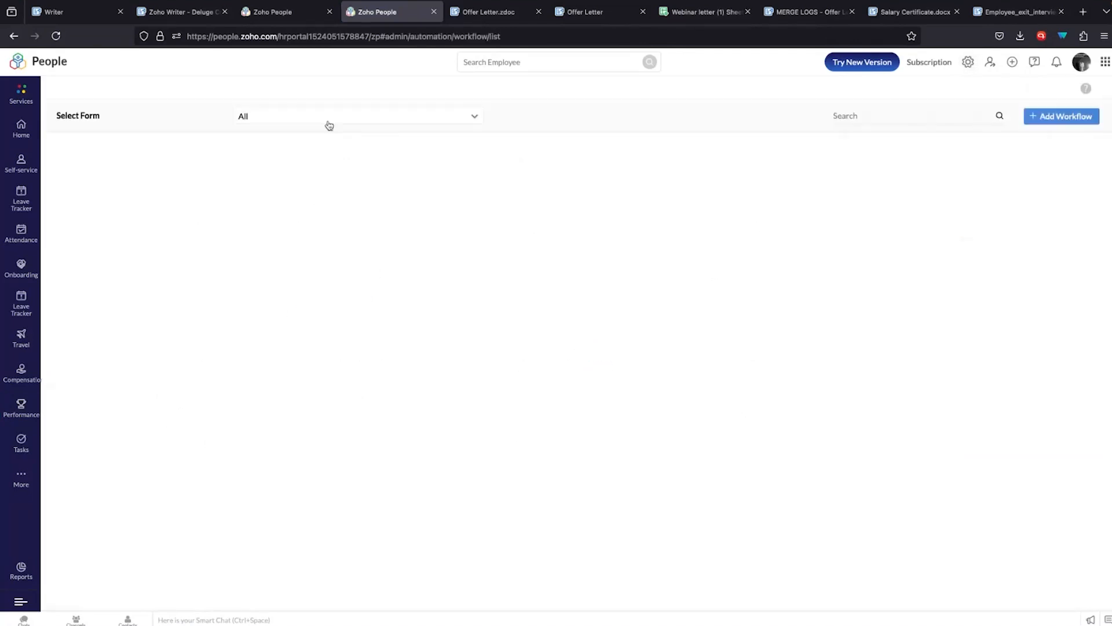
left_click(321, 121)
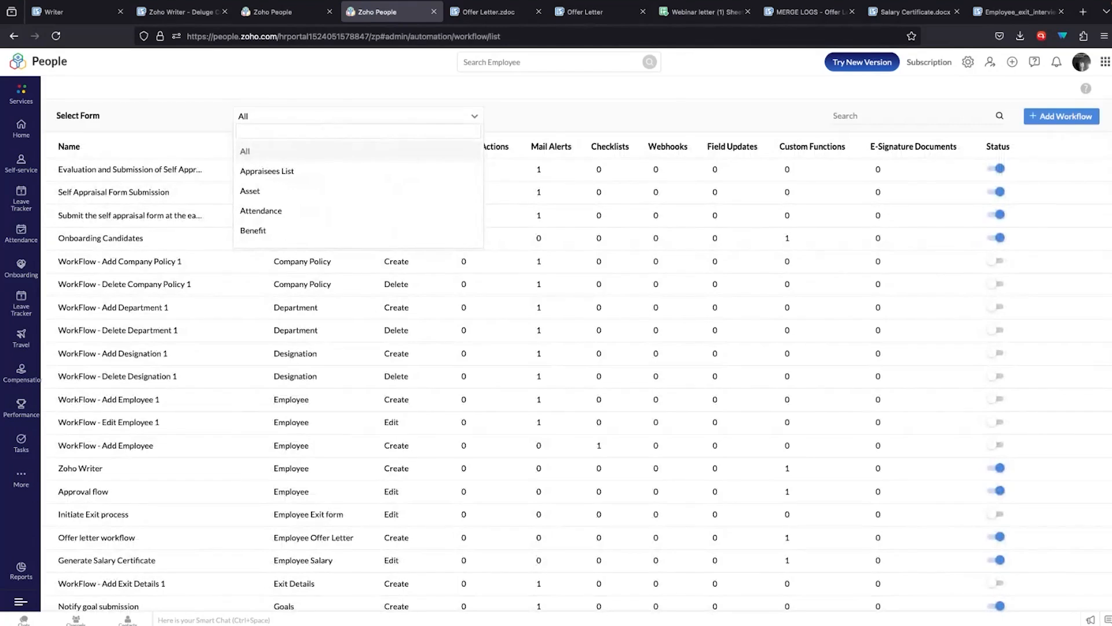
type("emplo")
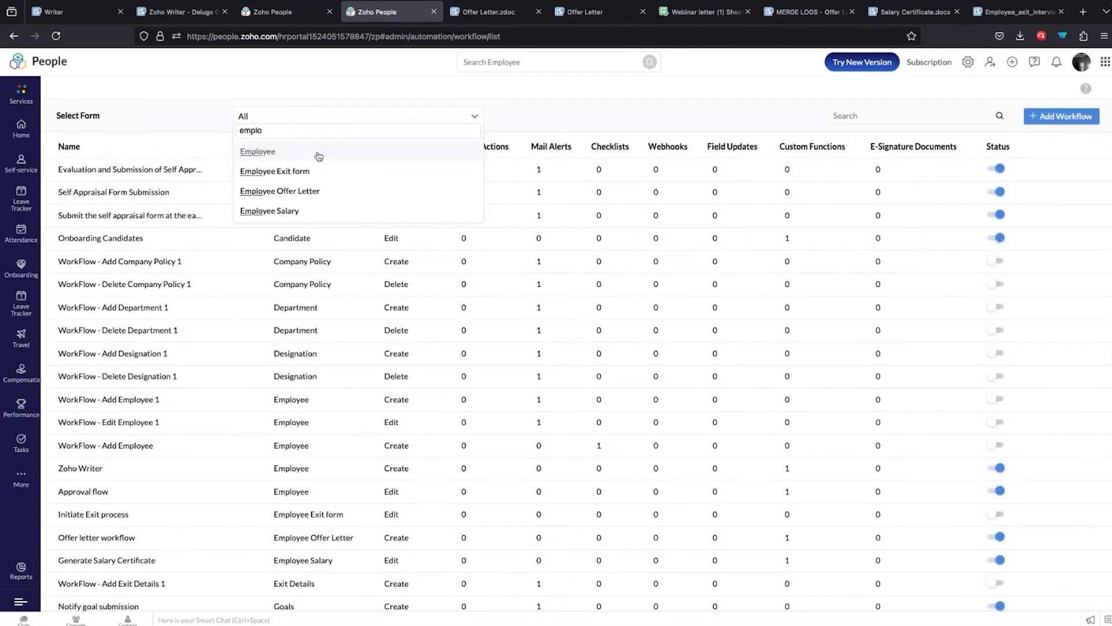
left_click(307, 211)
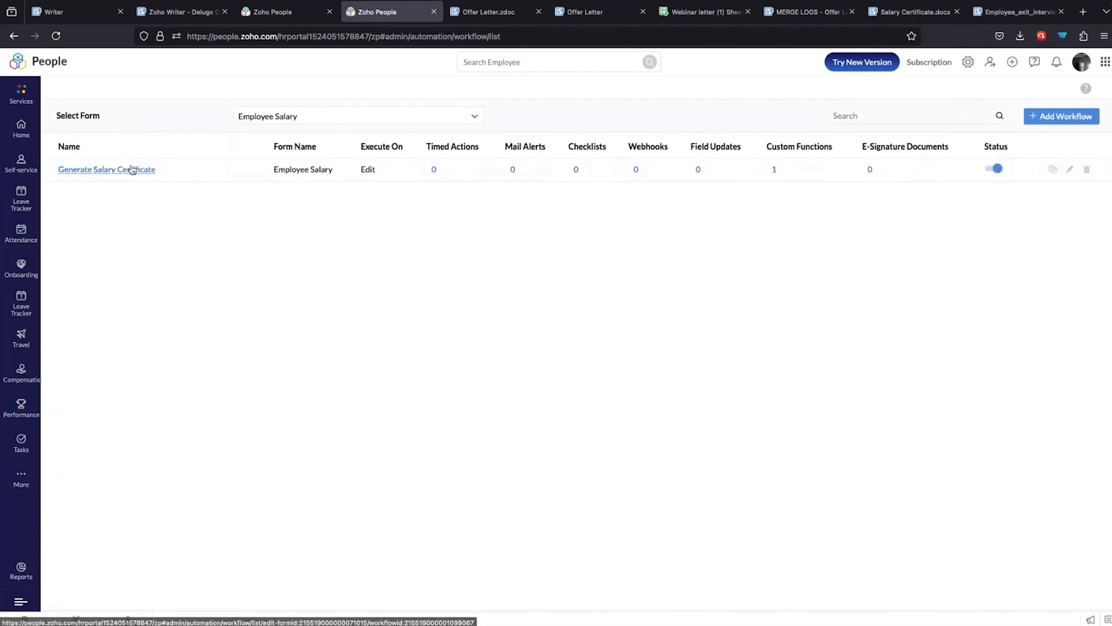
Review the Generate Salary Certificate workflow's trigger and criteria, examine the document ID and connection in its Send email custom function, and close both without saving.
left_click(129, 169)
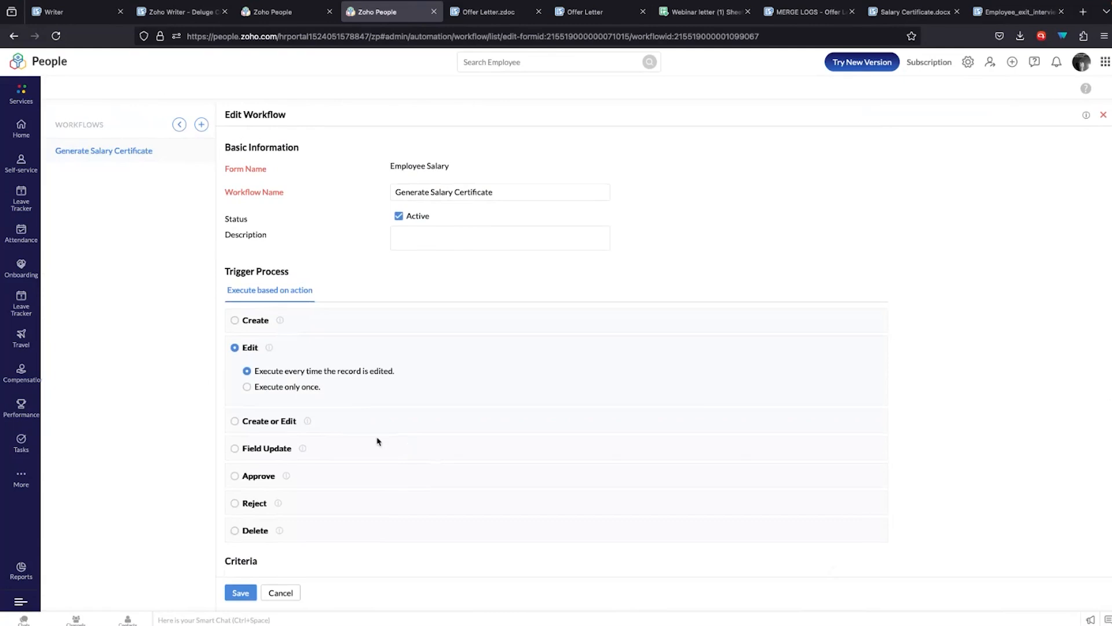
scroll(345, 396, "down", 5)
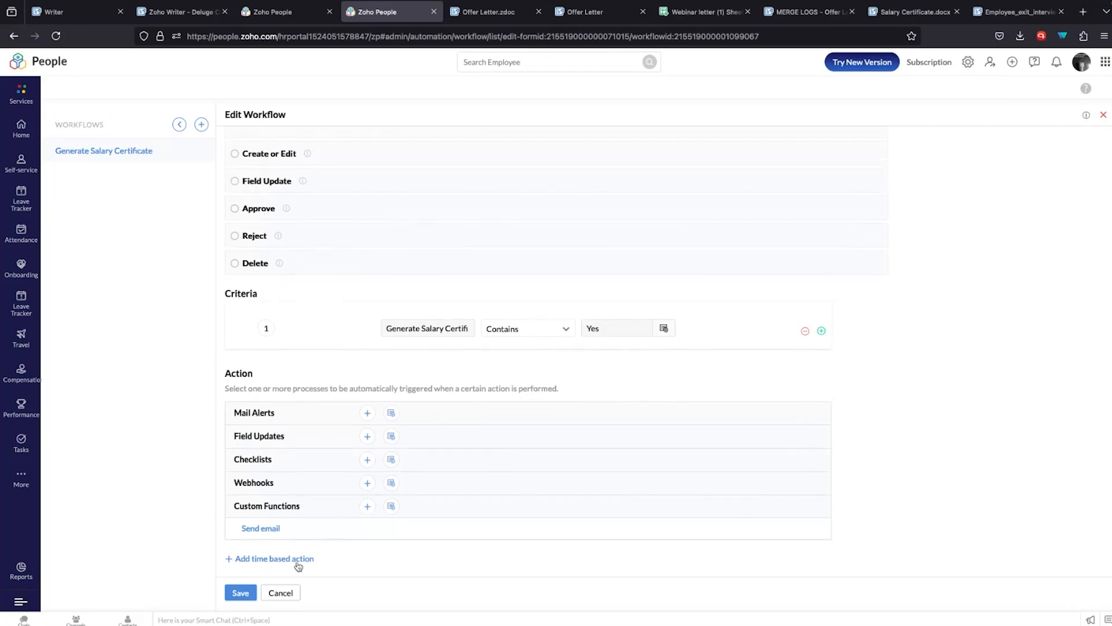
left_click(252, 528)
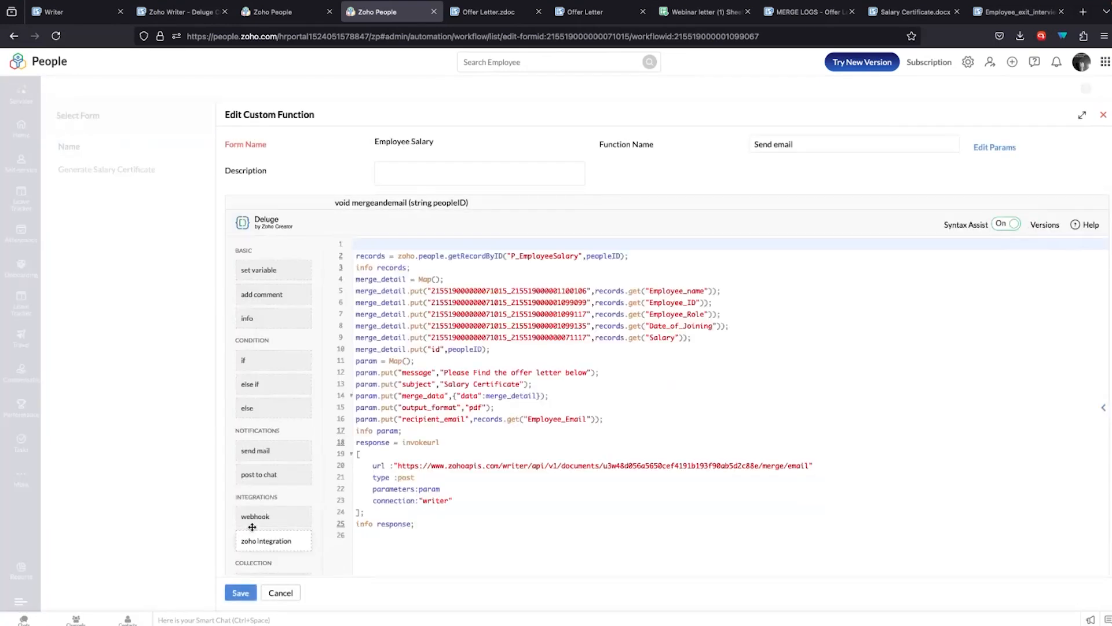
scroll(695, 446, "down", 1)
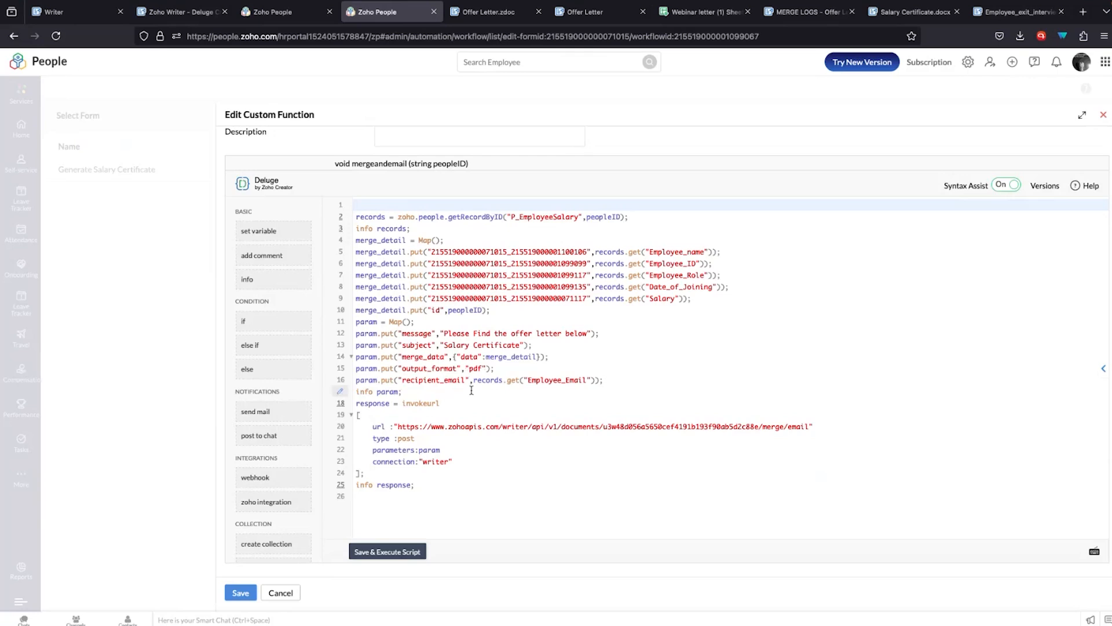
left_click(631, 425)
double_click(632, 426)
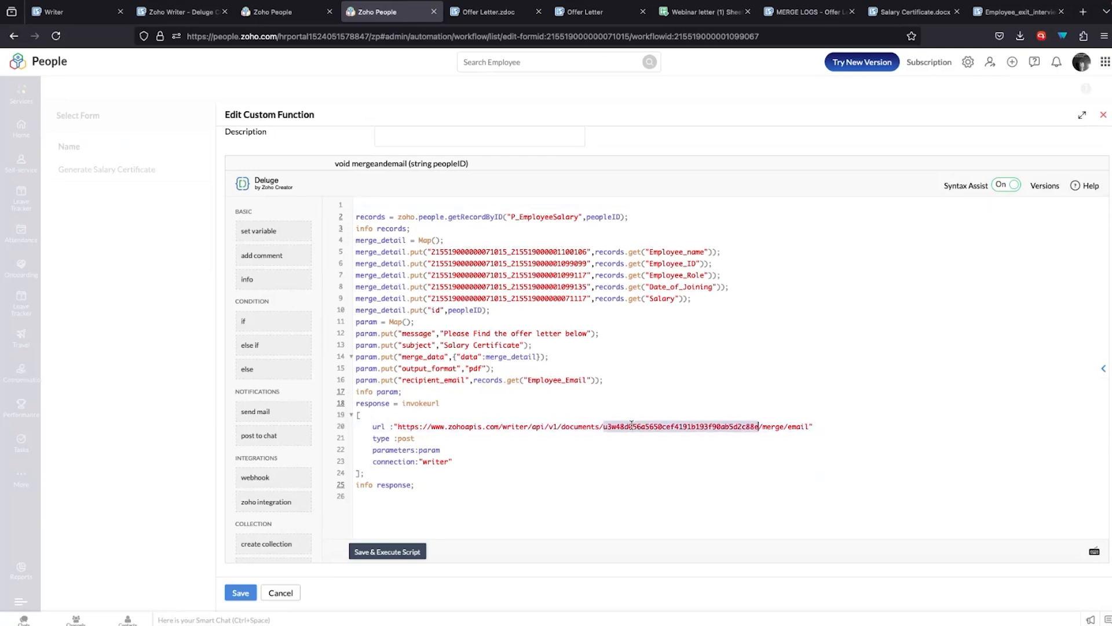
left_click(435, 462)
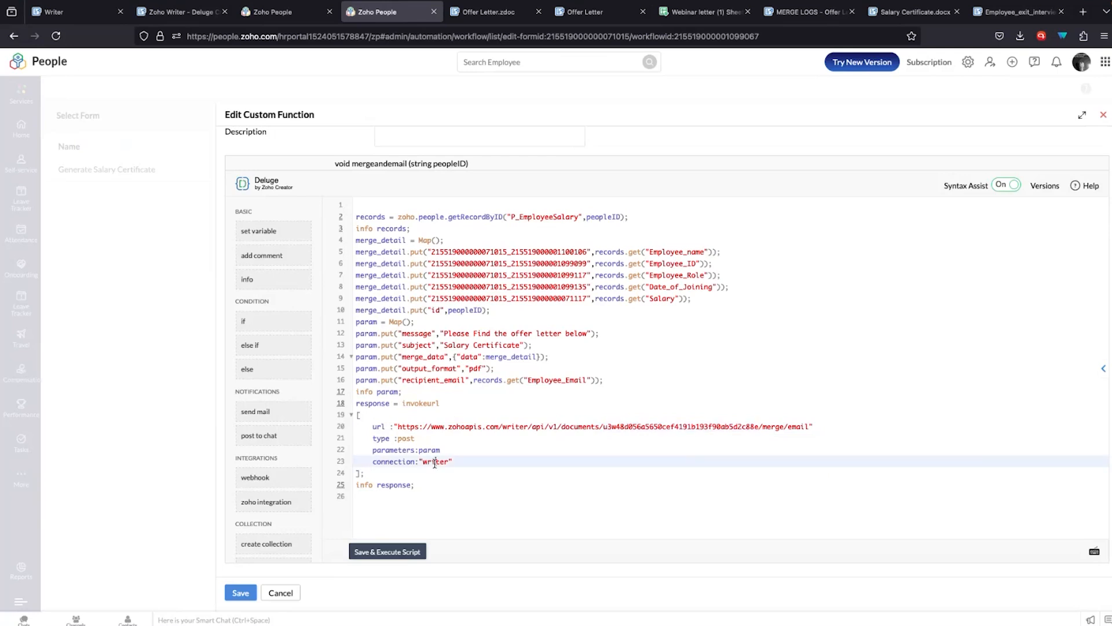
double_click(435, 462)
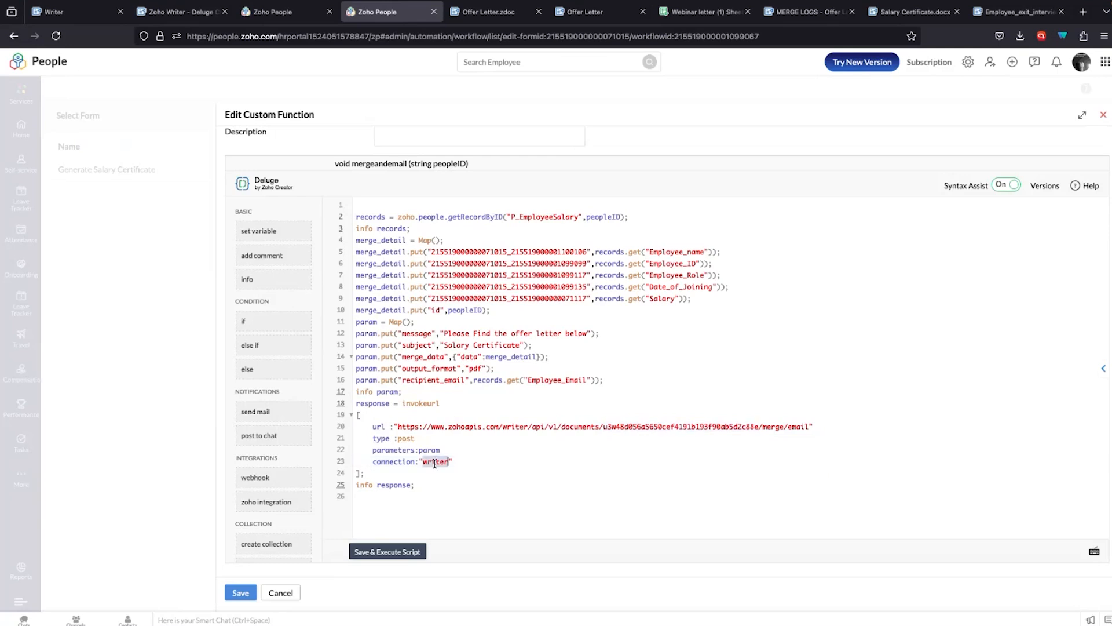
left_click(290, 593)
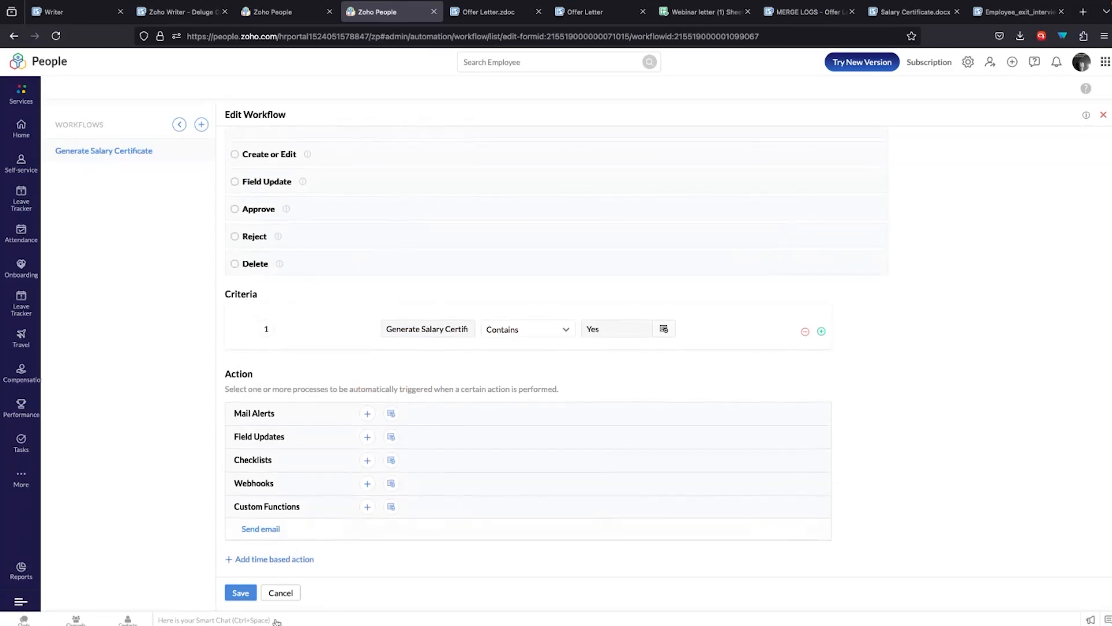
left_click(282, 593)
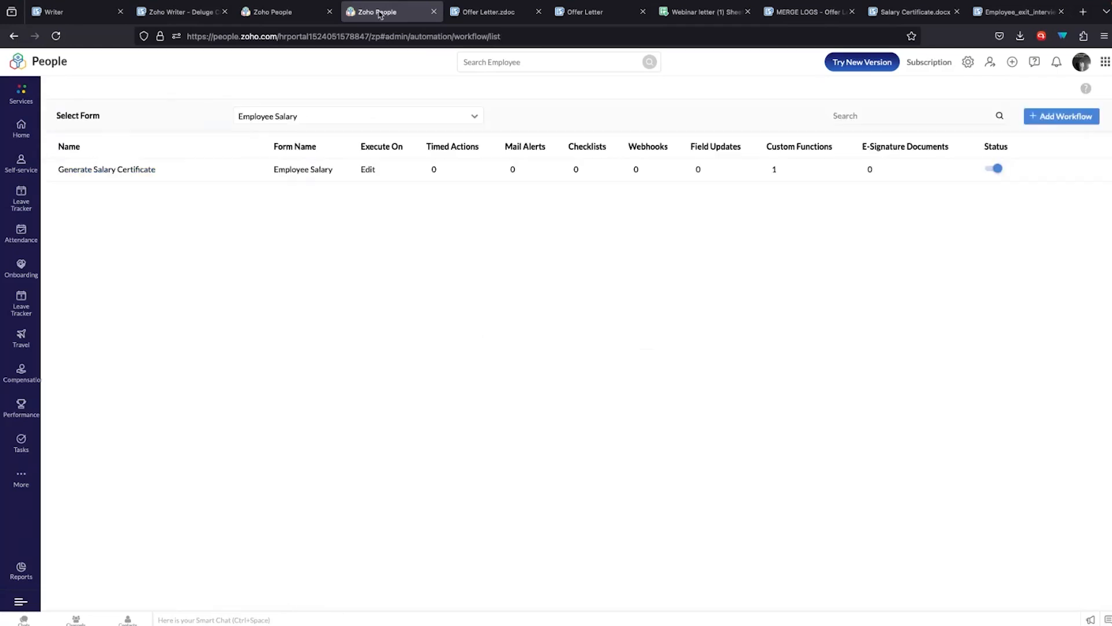
Return to the Edit Employee Salary record, set Generate Salary Certificate to Yes, and submit the record.
left_click(287, 13)
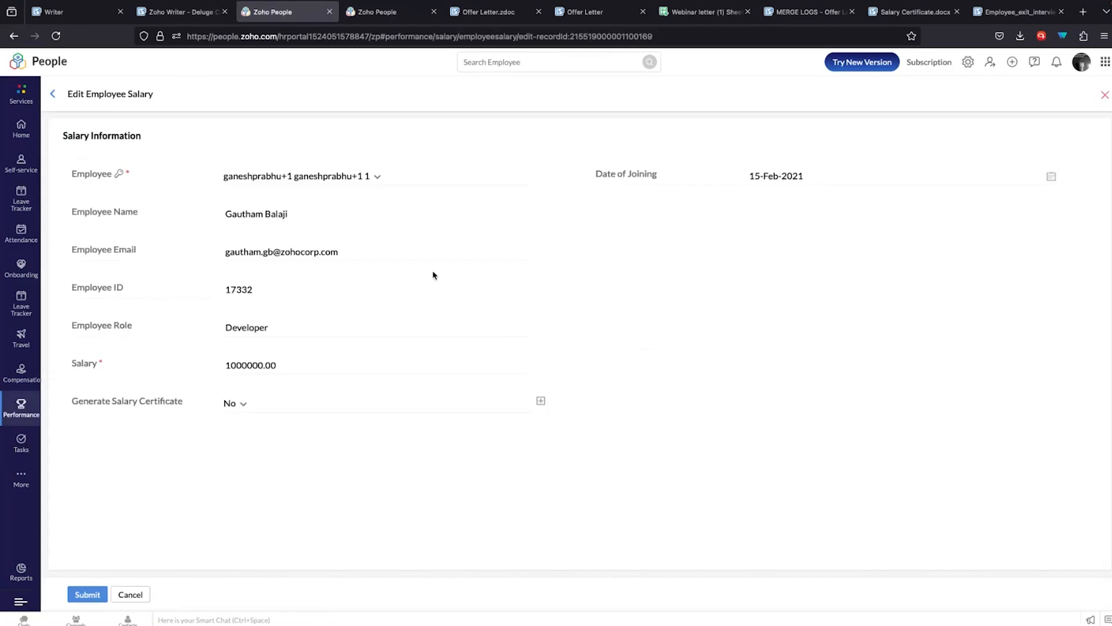
left_click(245, 409)
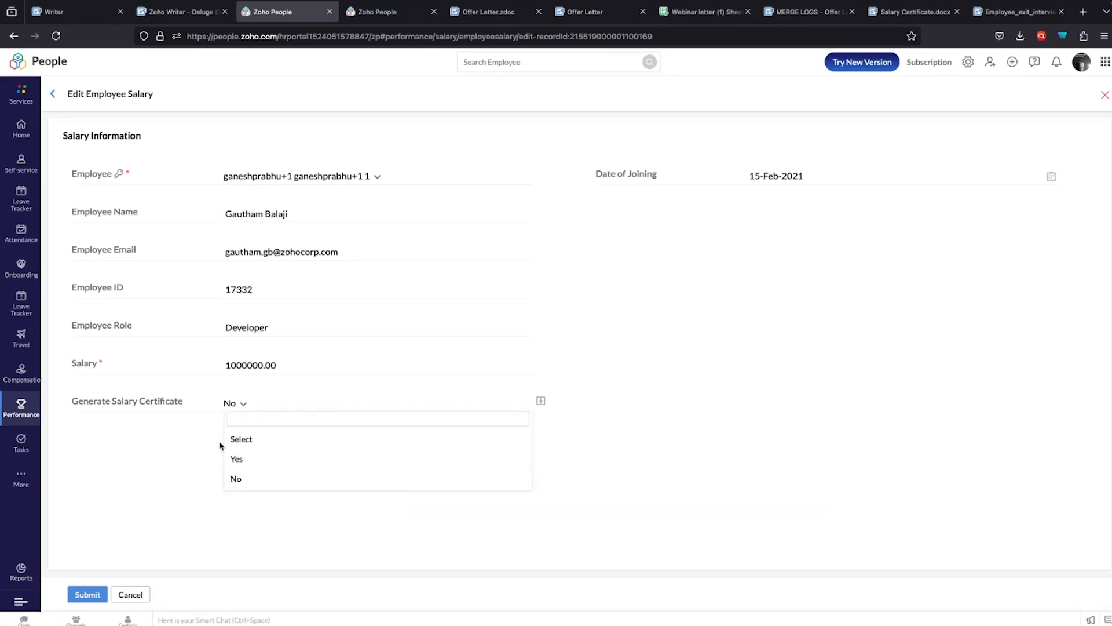
left_click(254, 459)
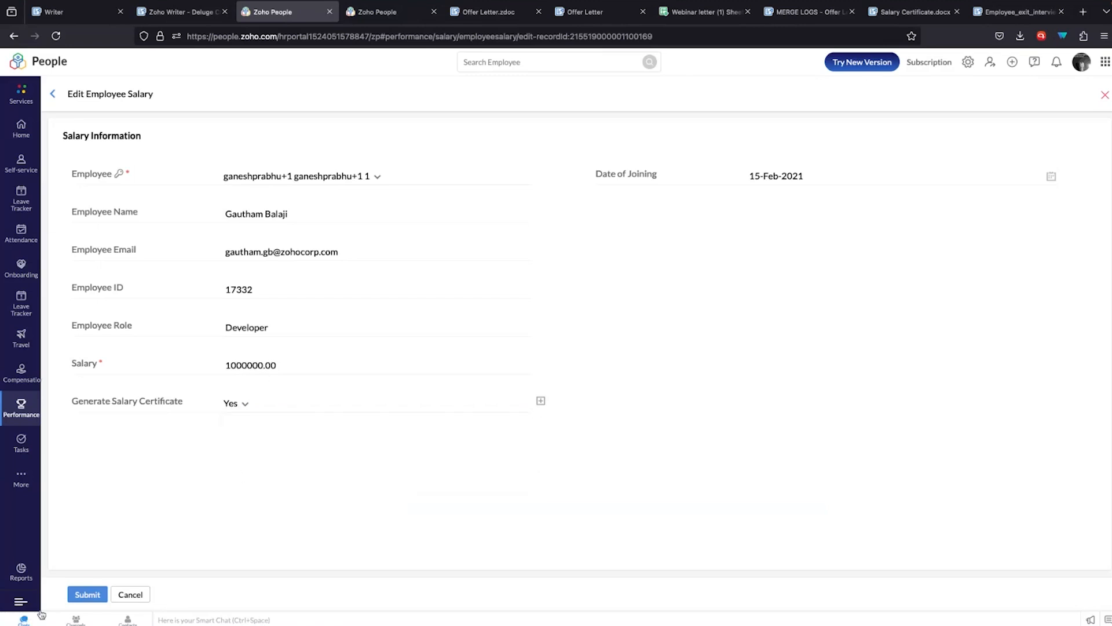
left_click(80, 596)
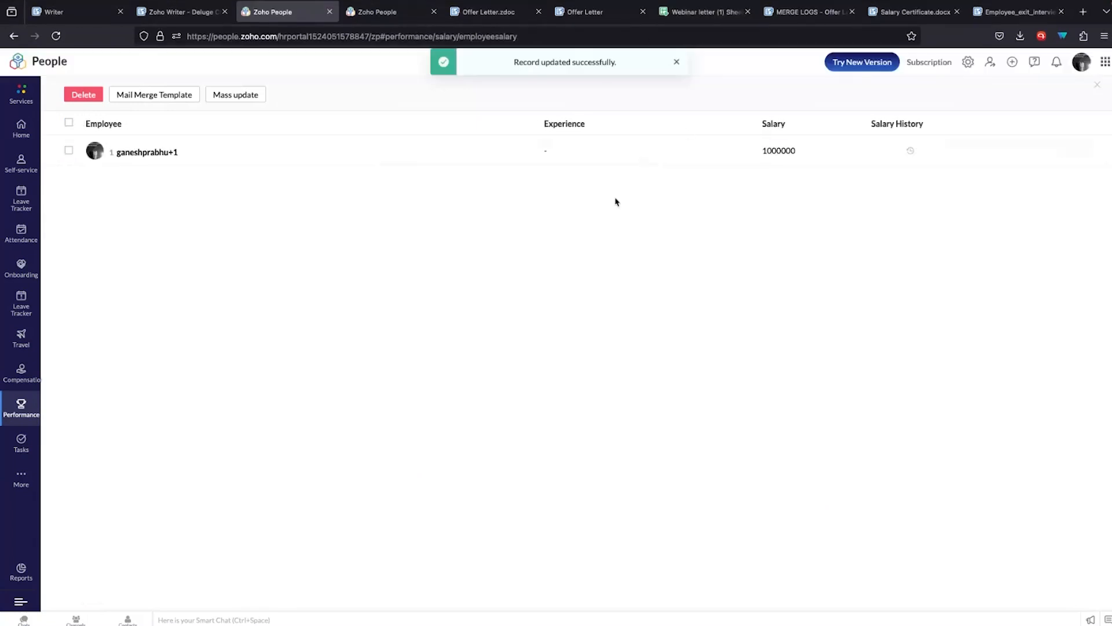
Review the merge fields in the Salary Certificate.docx template and inspect its email output settings, closing them without saving.
left_click(925, 14)
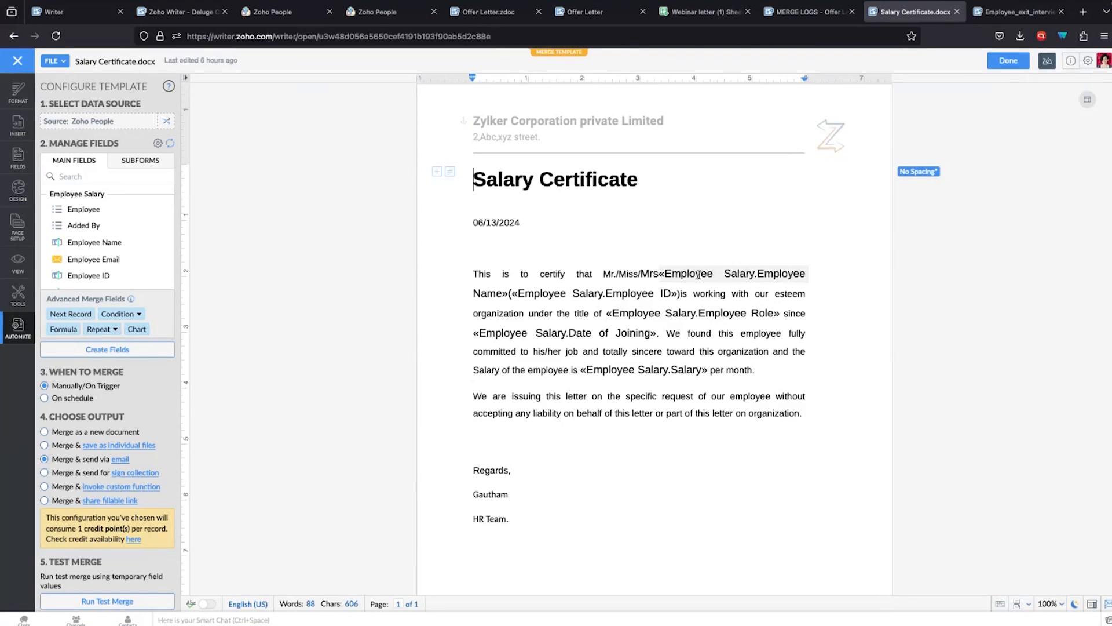
left_click(725, 274)
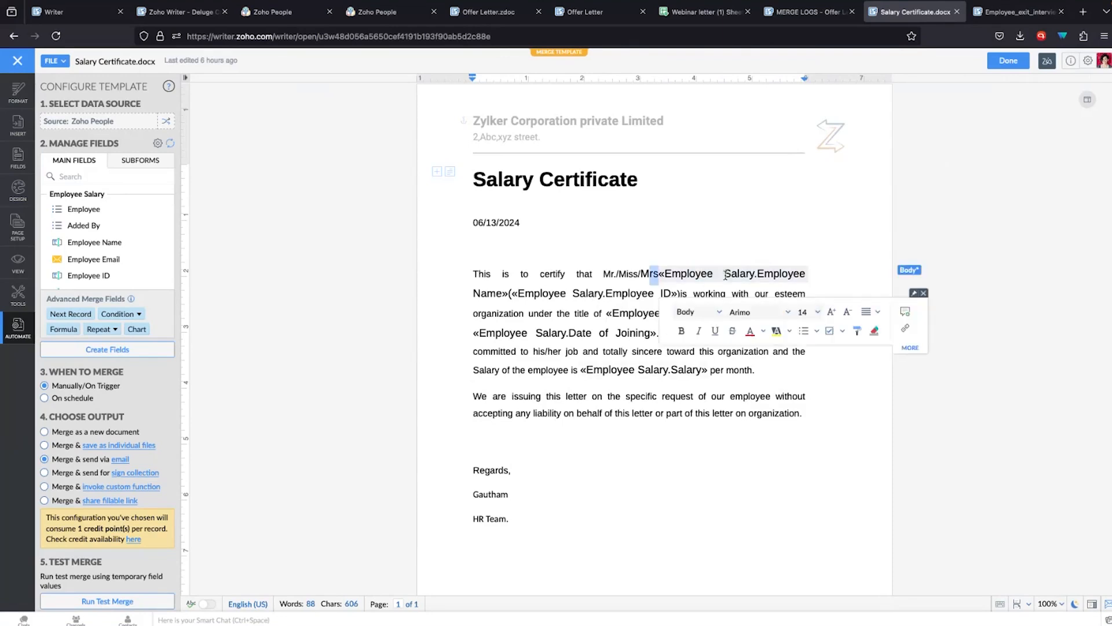
left_click(614, 370)
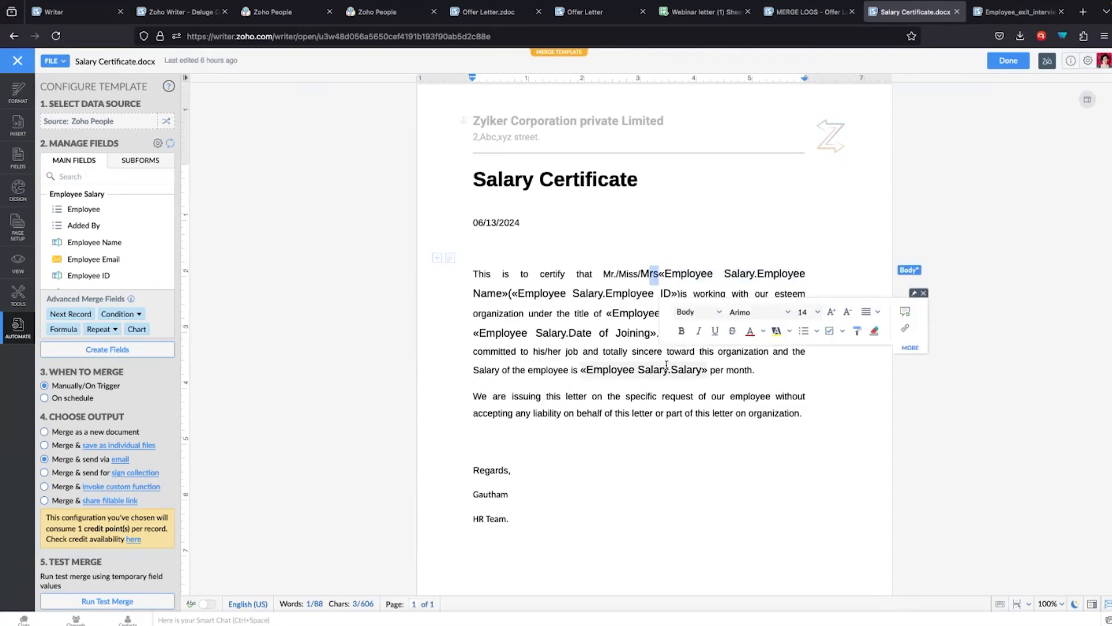
left_click(578, 539)
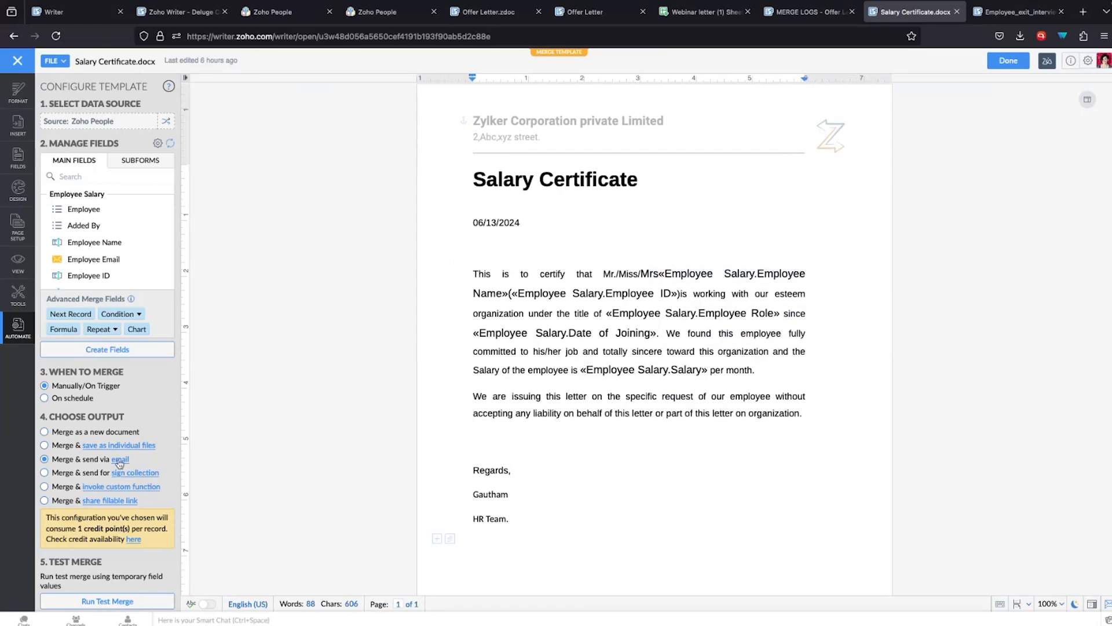
left_click(120, 460)
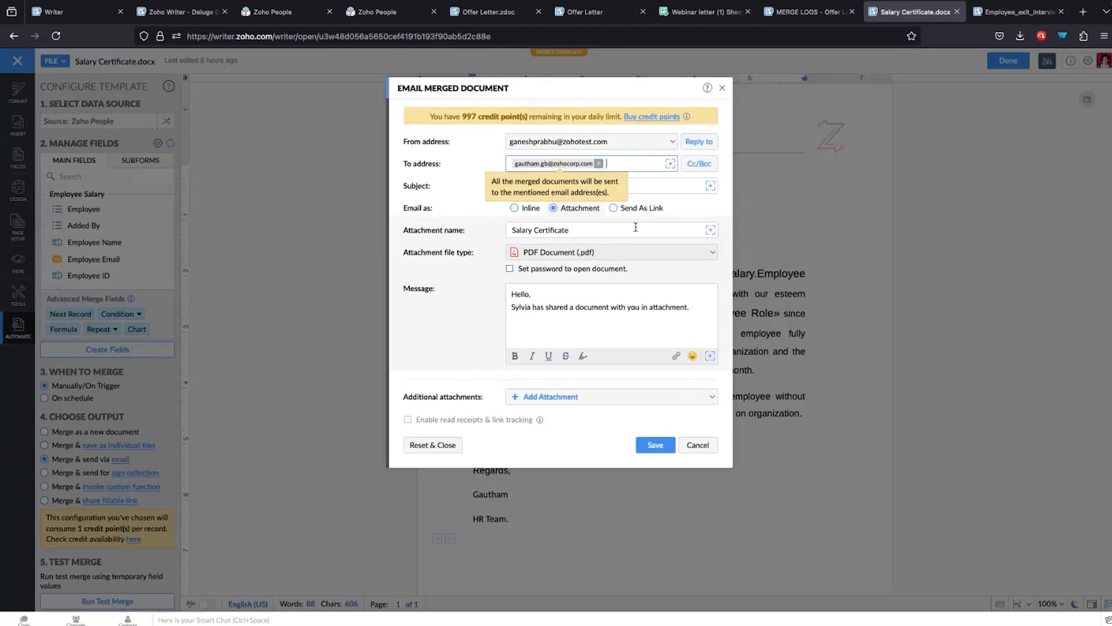
left_click(697, 445)
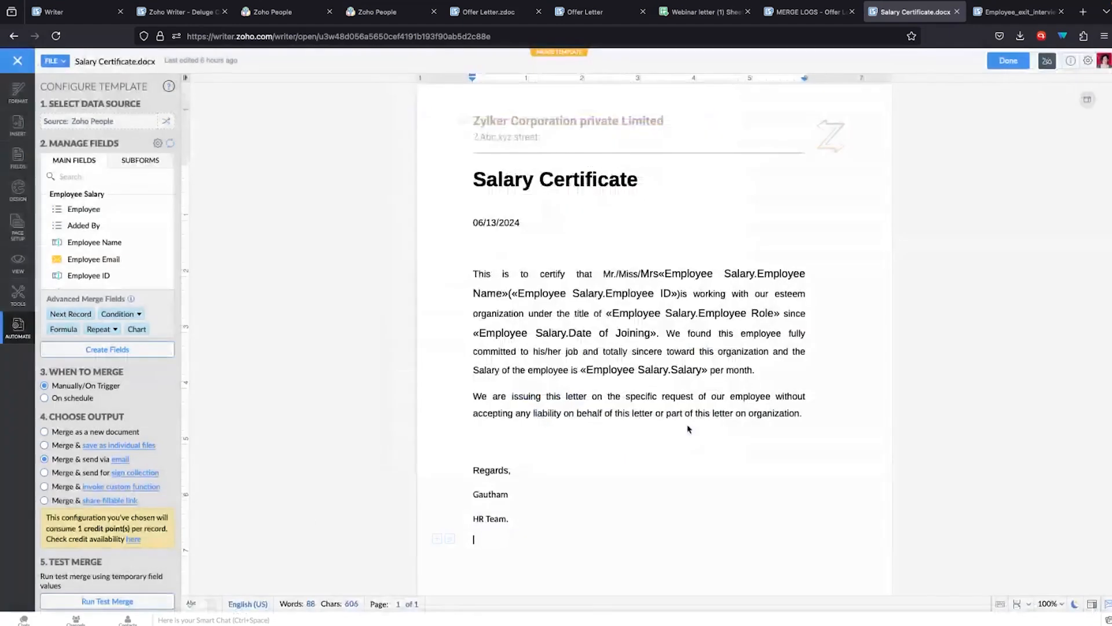
View the Salary Certificate merge log, check the most recent job, and close the log.
scroll(58, 496, "down", 3)
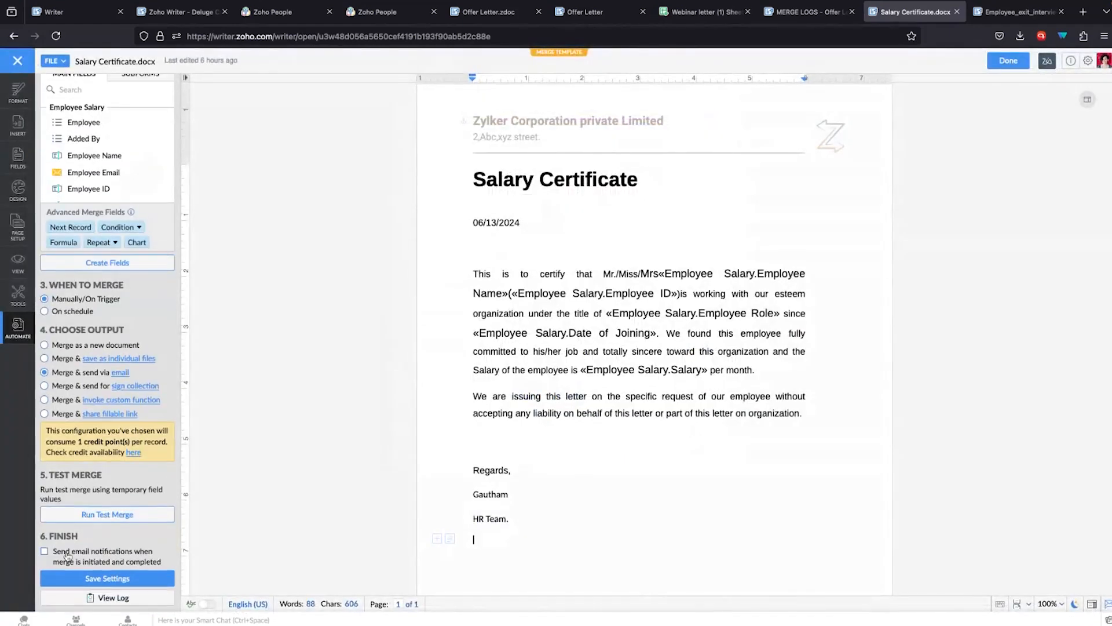
left_click(114, 598)
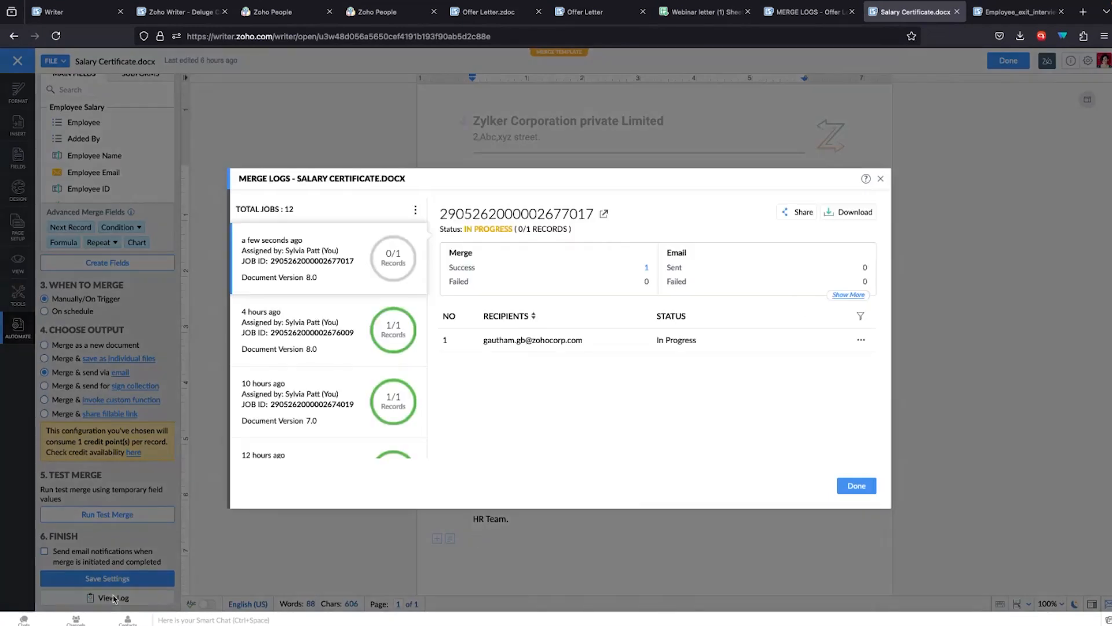
left_click(311, 248)
left_click(852, 490)
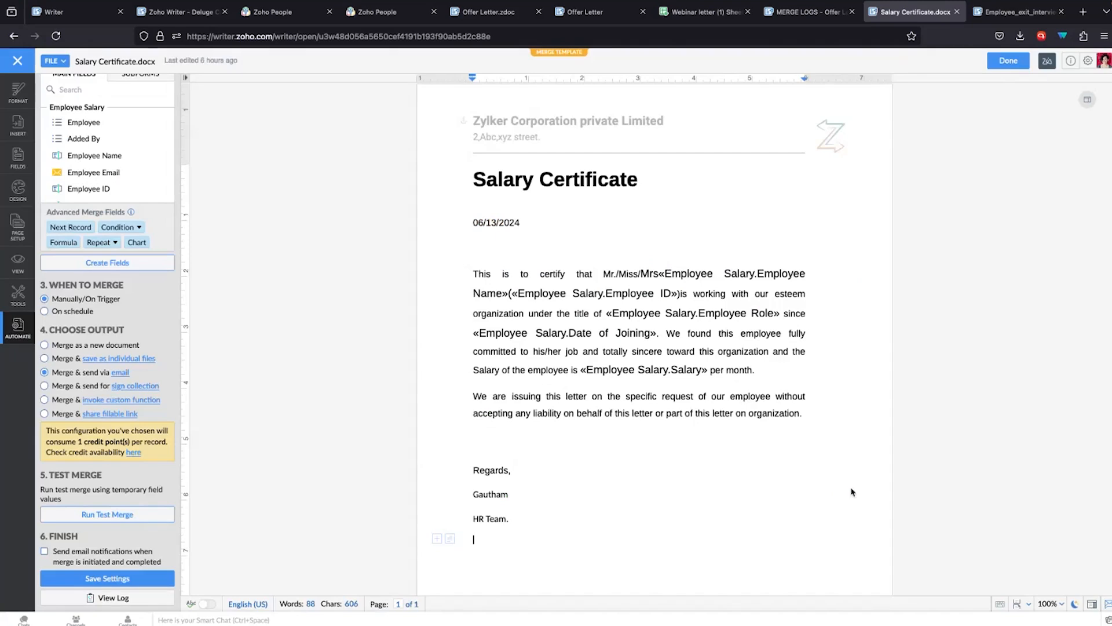
Reopen the Salary Certificate merge log until the latest job's email status is up to date.
left_click(99, 597)
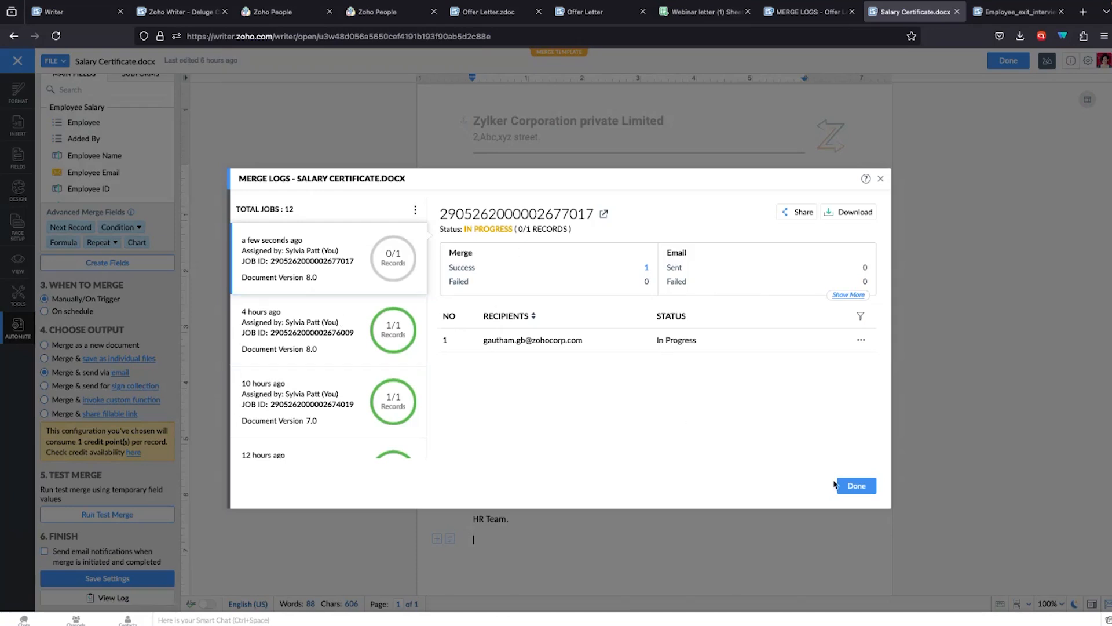
left_click(855, 486)
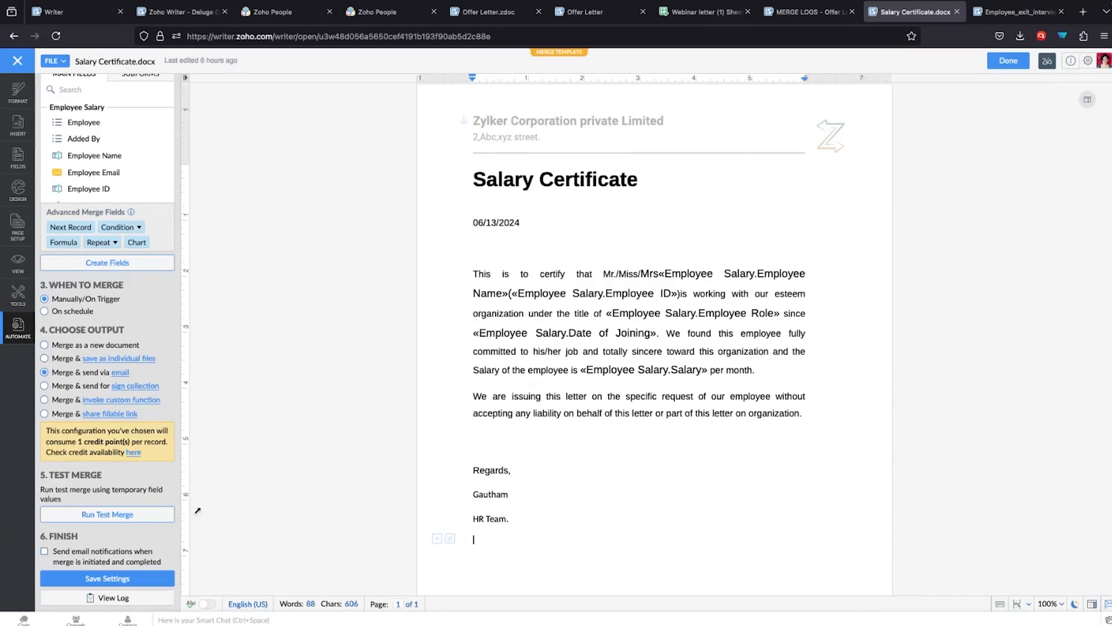
left_click(114, 598)
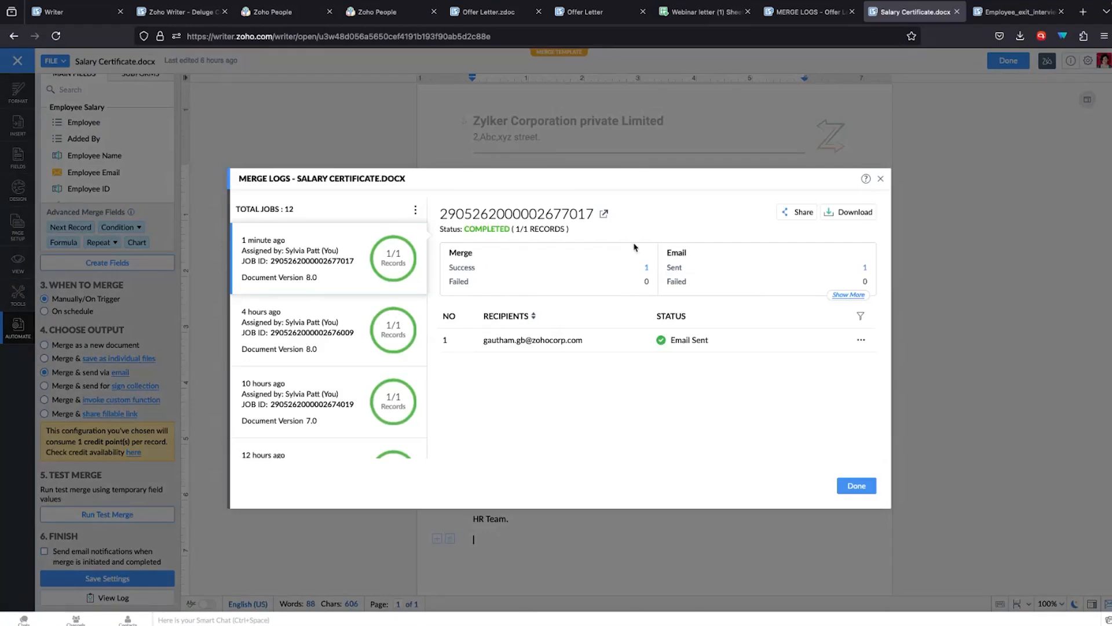
Switch to Zoho Mail, open the newest Salary Certificate email in Writer Notifications, and read through the attached Salary Certificate.pdf.
key("ctrl+Right")
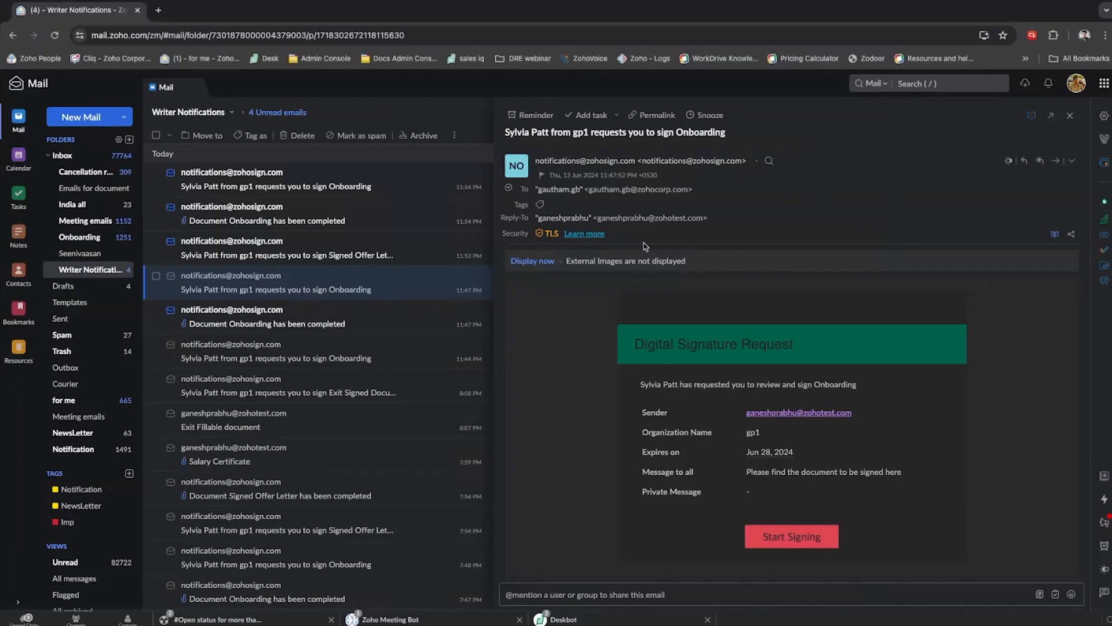
left_click(99, 270)
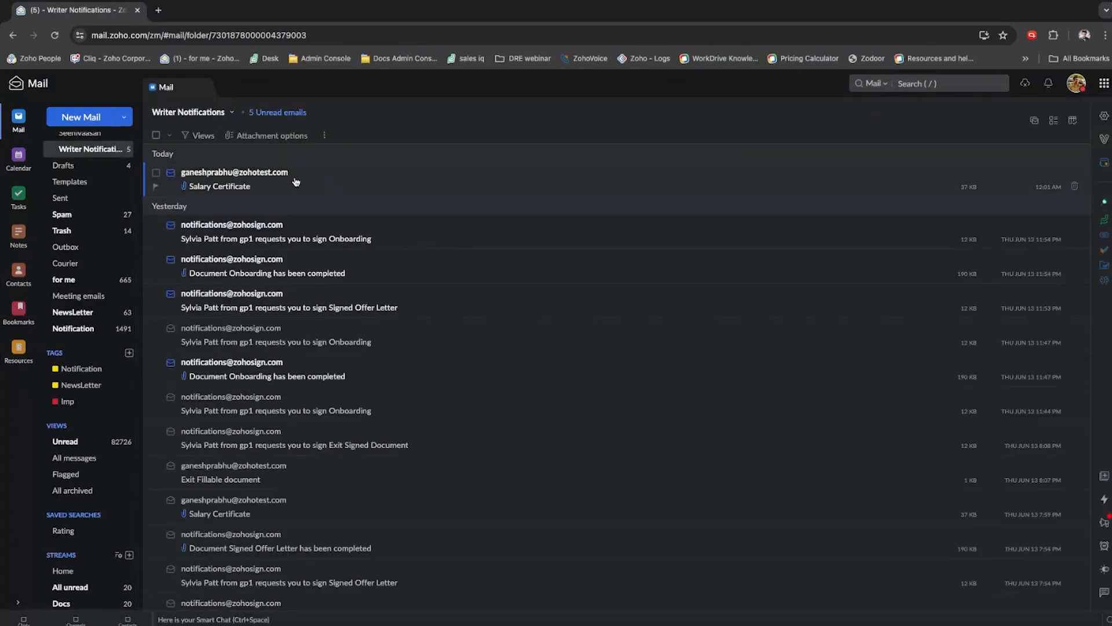
left_click(295, 181)
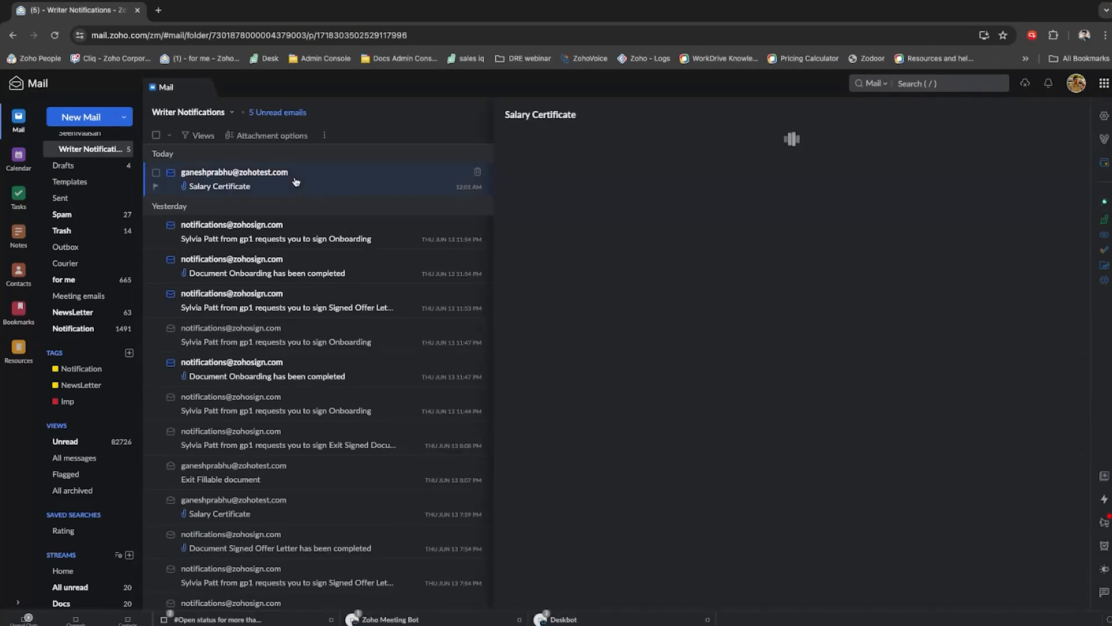
mouse_move(602, 315)
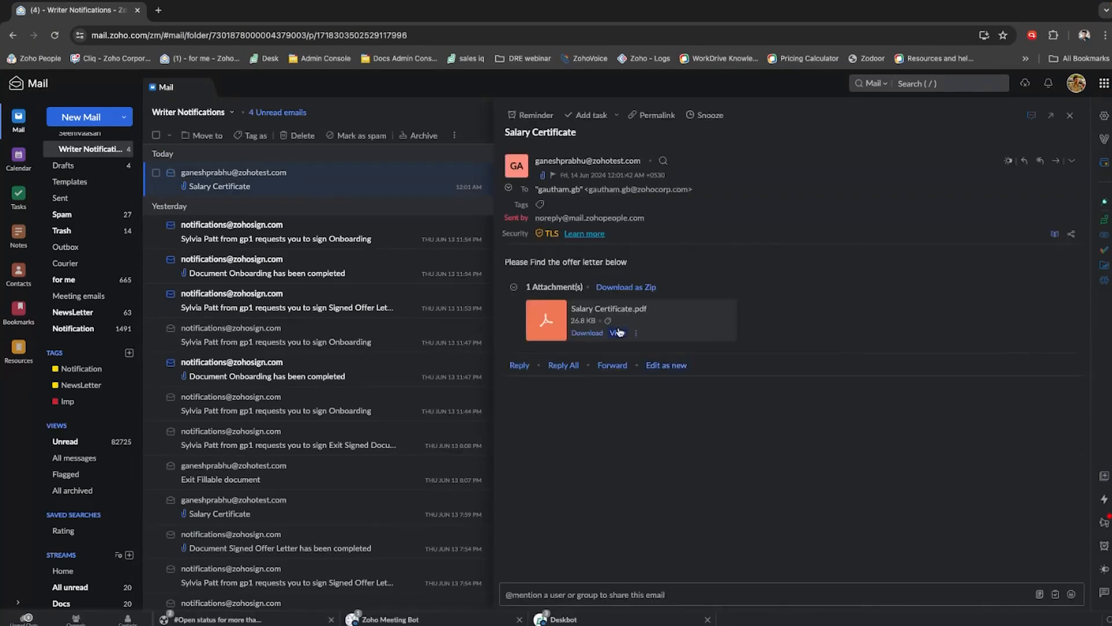
left_click(618, 333)
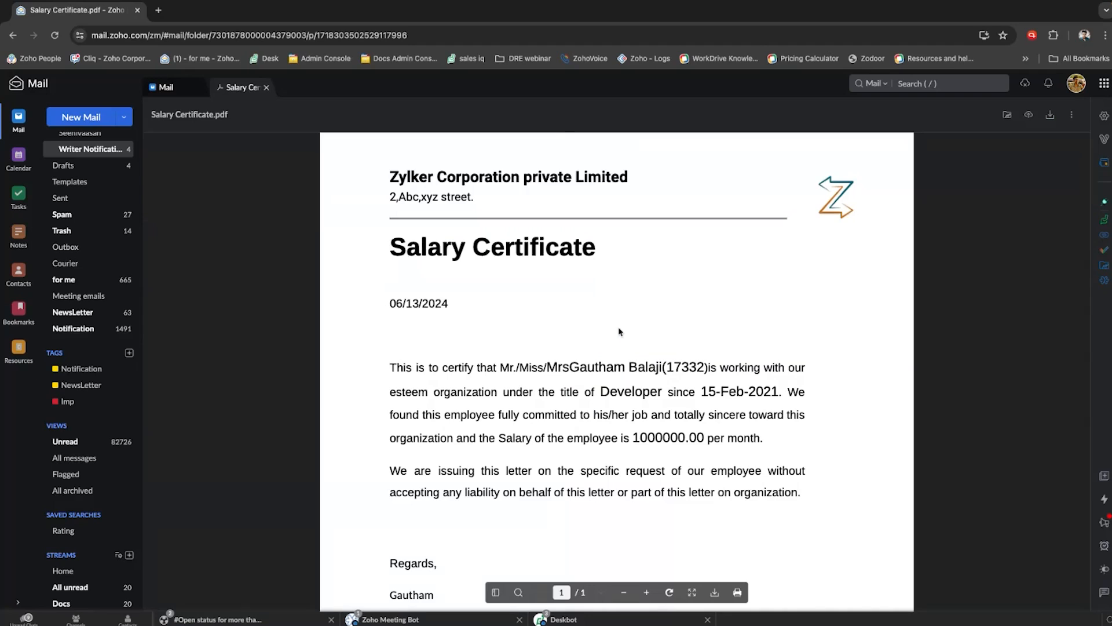
scroll(619, 332, "down", 3)
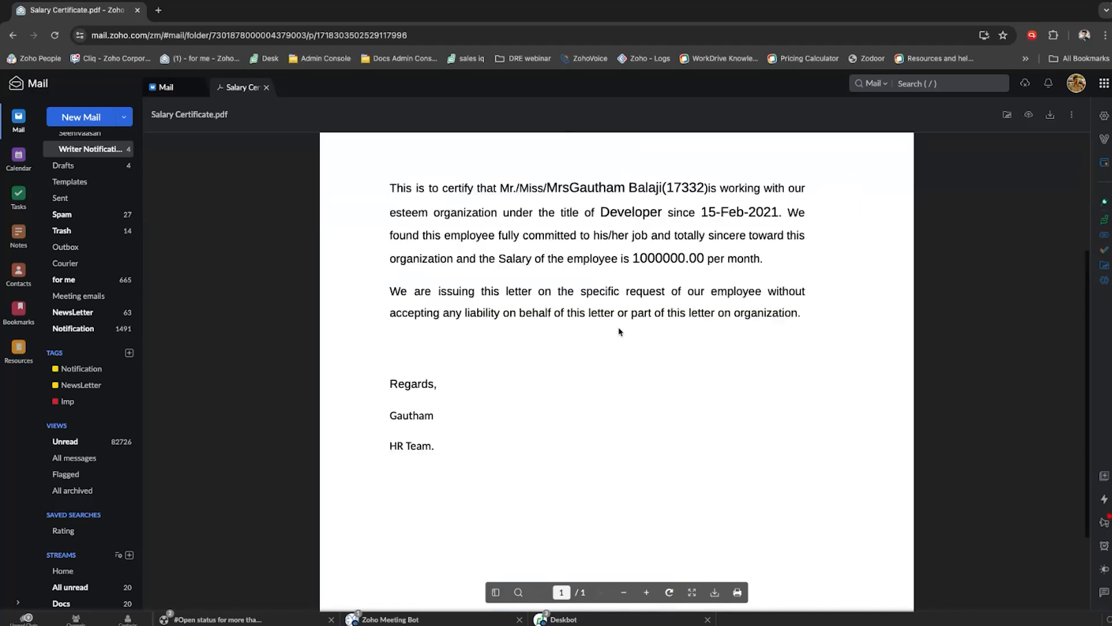
scroll(618, 331, "up", 4)
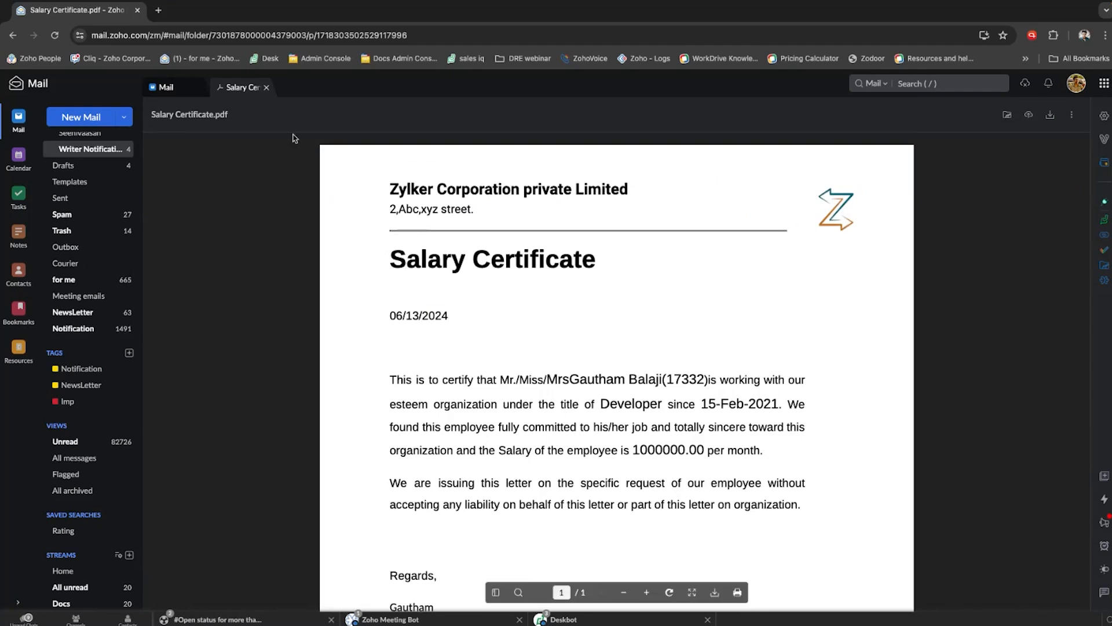
Close the certificate attachment and its email, and switch back to the Salary Certificate merge log in Zoho Writer.
left_click(266, 87)
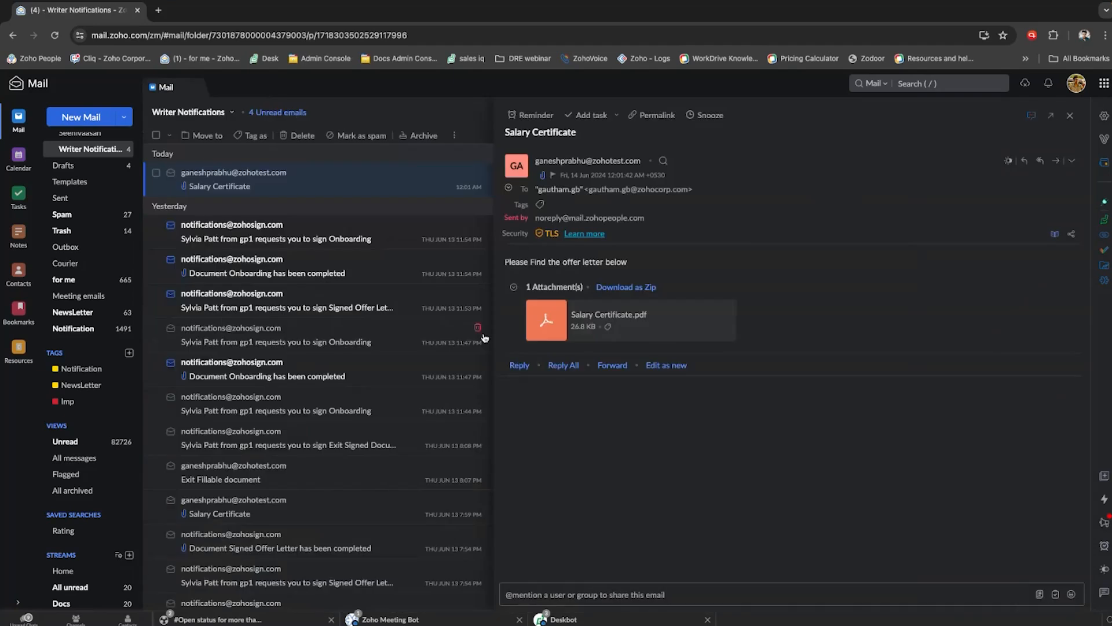
left_click(1072, 117)
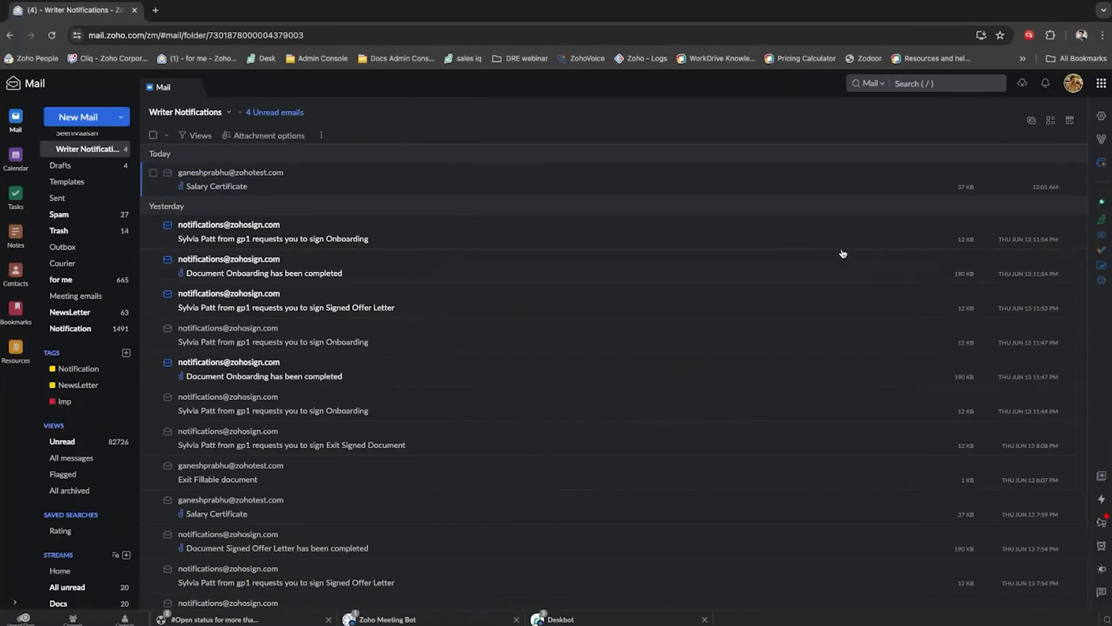
key("ctrl+Left")
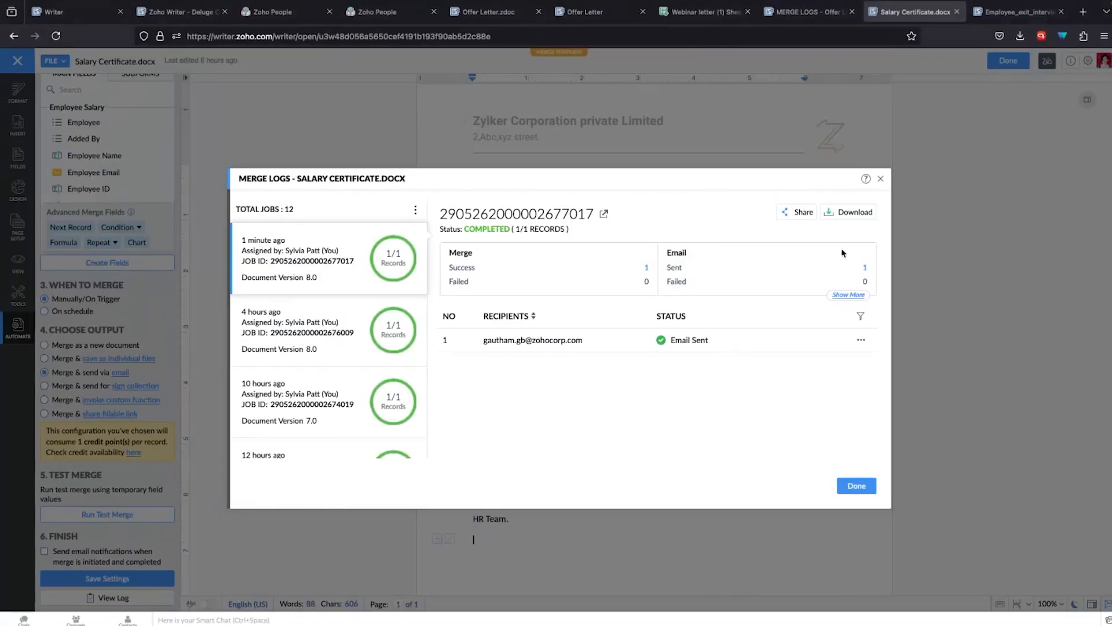
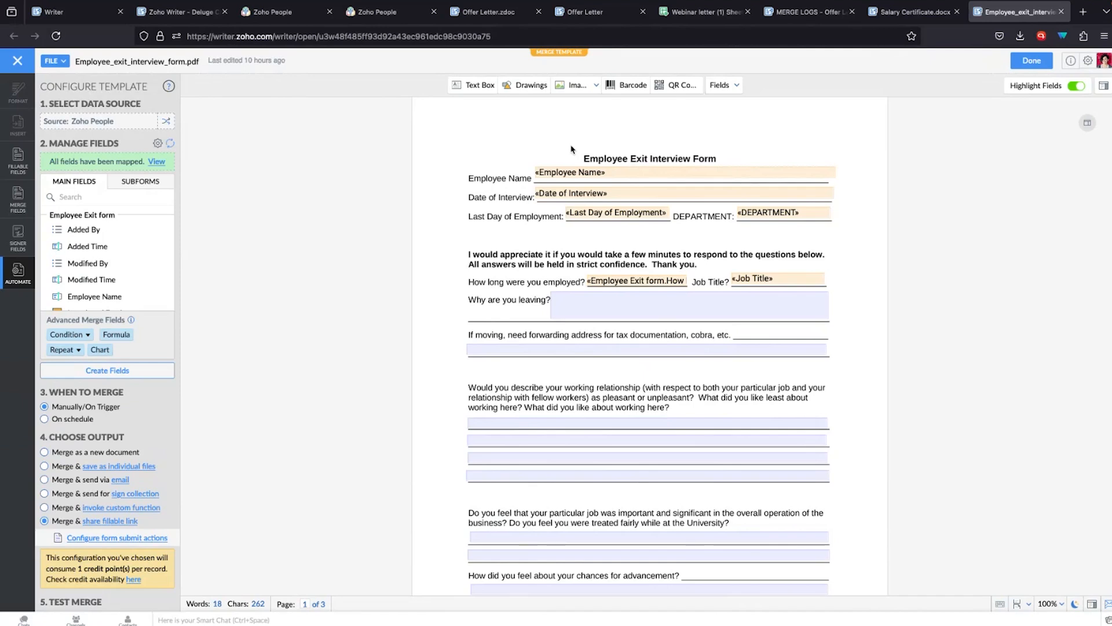
Inspect the Employee Name, Date of Interview, Last Day of Employment and Job Title merge fields in the exit interview form.
left_click(625, 170)
left_click(613, 197)
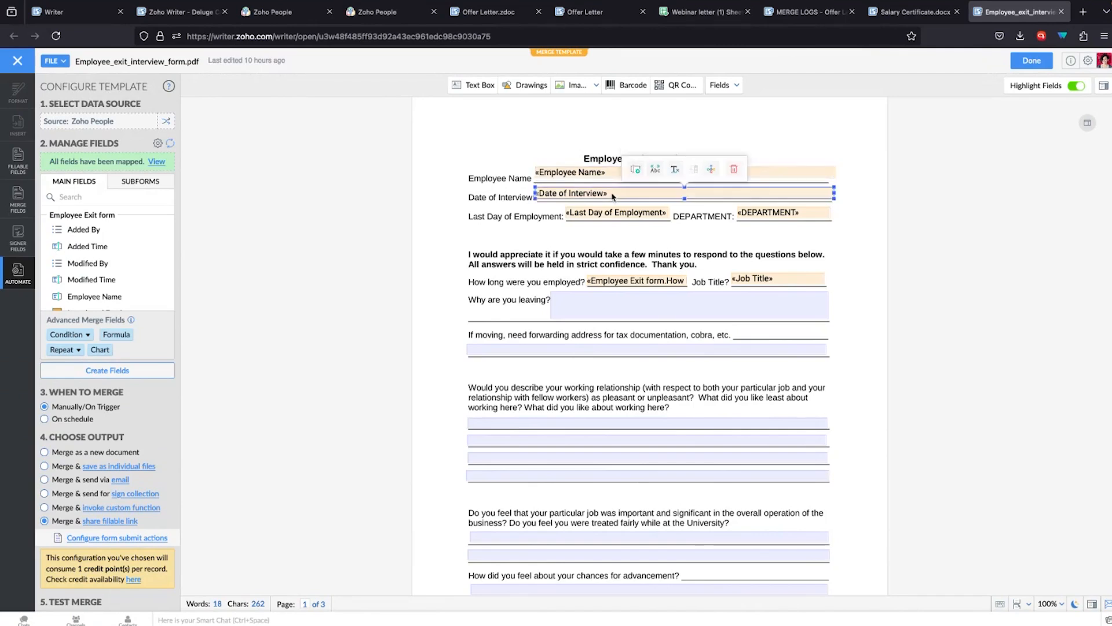
left_click(618, 219)
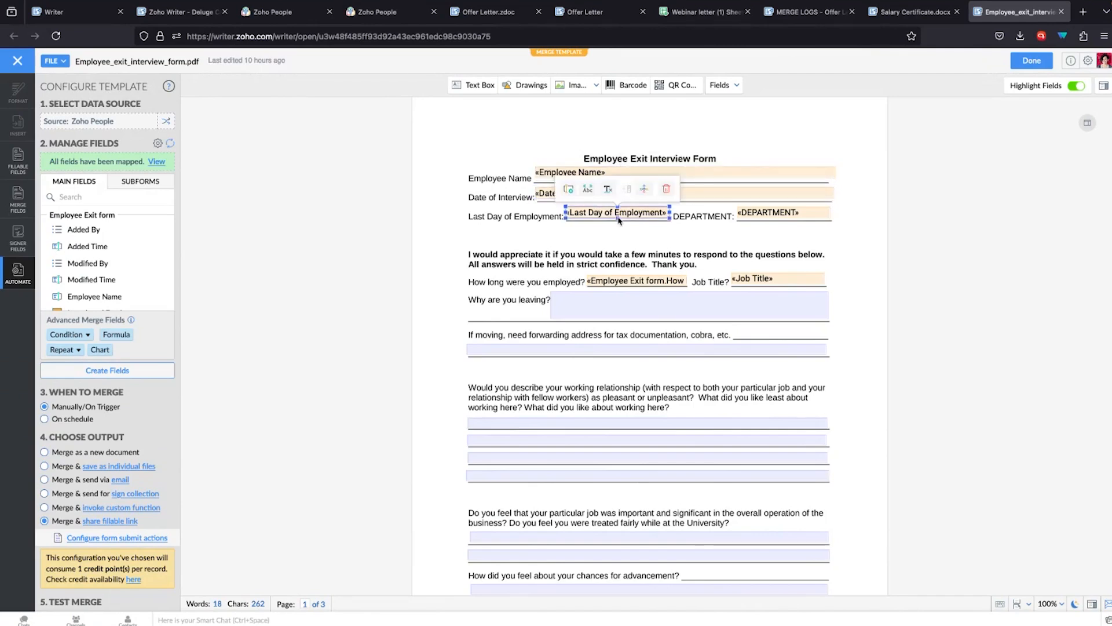
left_click(765, 290)
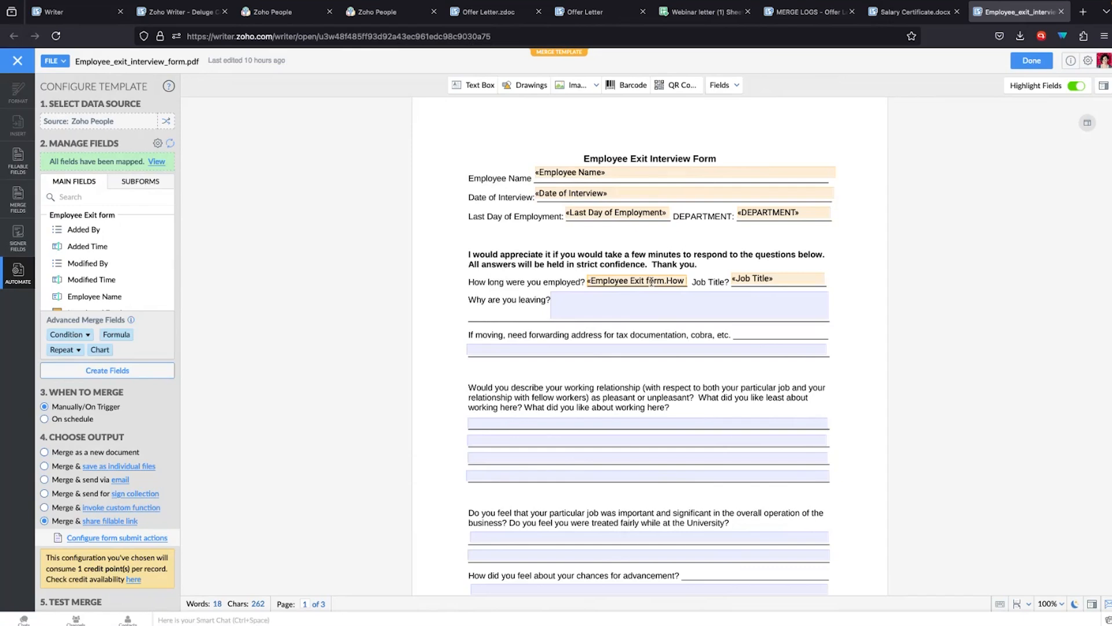
Examine the fillable answer fields, from the reason for leaving through the remaining questions on the following pages.
left_click(639, 300)
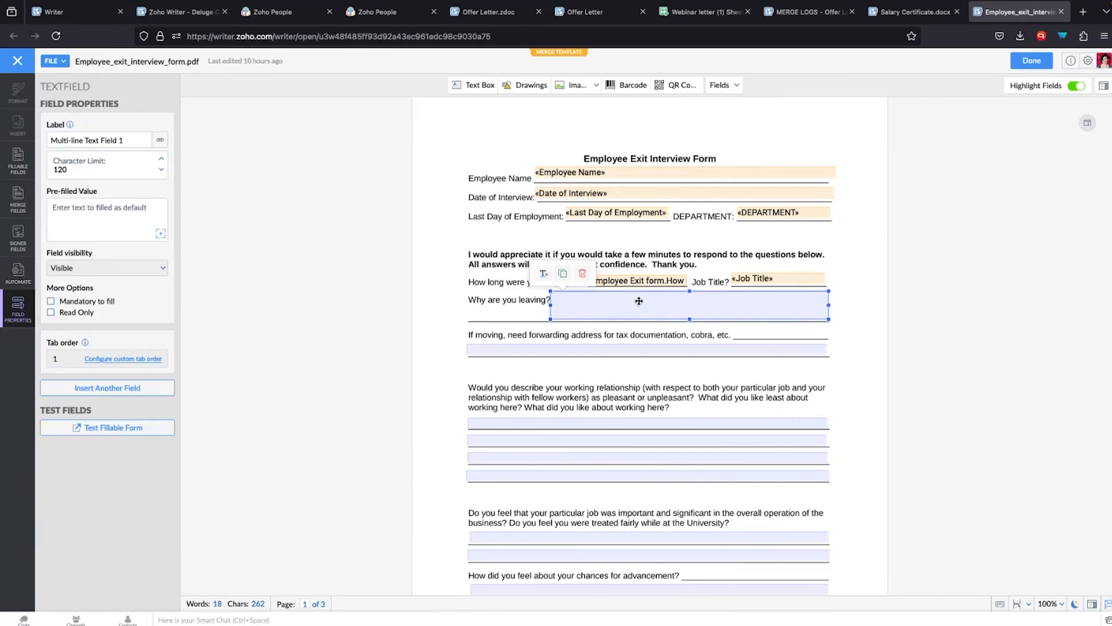
left_click(607, 350)
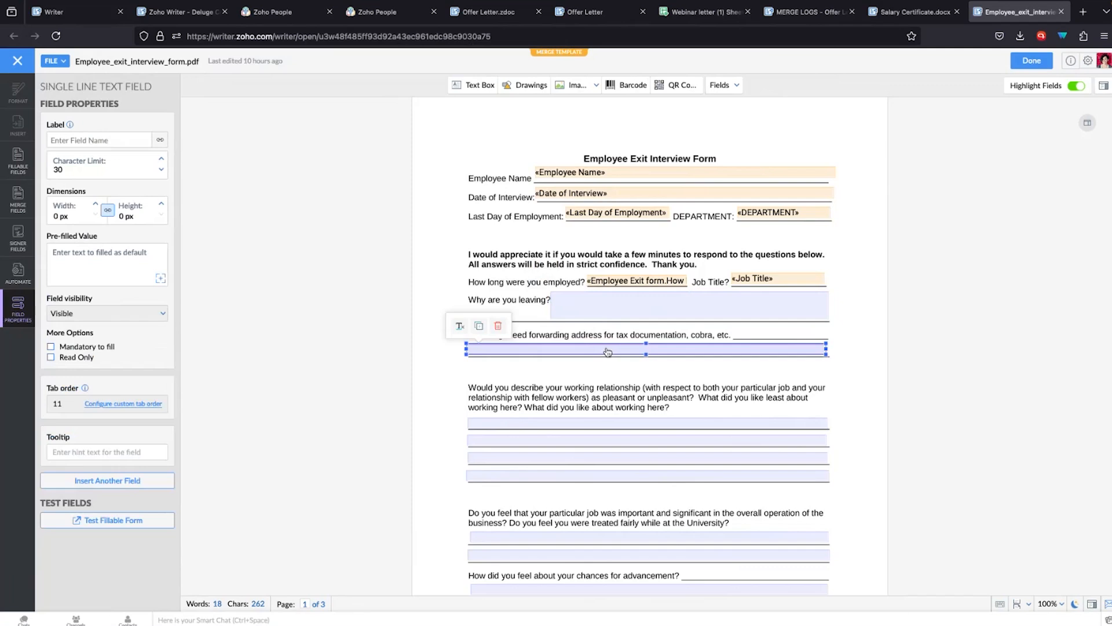
left_click(594, 422)
scroll(615, 472, "down", 1)
scroll(615, 472, "down", 15)
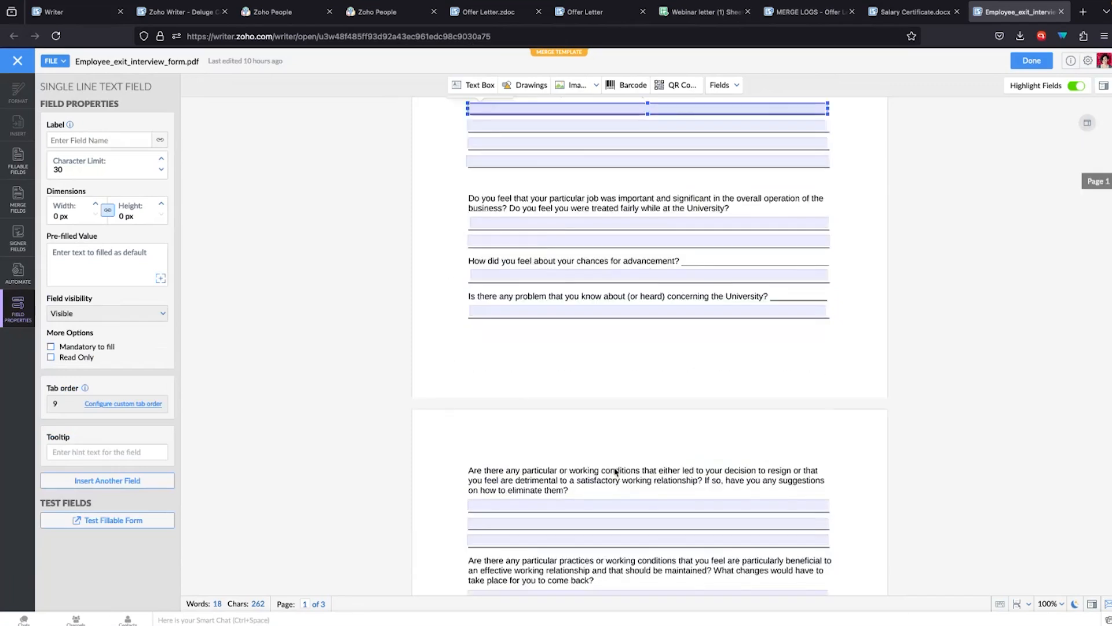
scroll(615, 472, "down", 5)
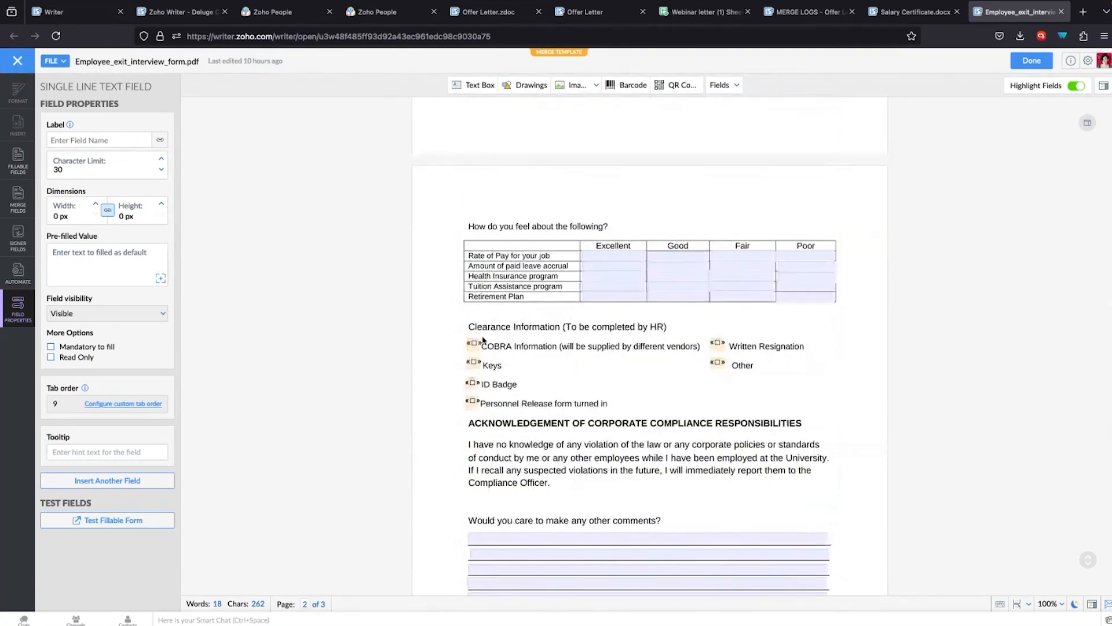
Review the checkbox condition in the COBRA Information merge field's settings and close them without updating.
left_click(476, 328)
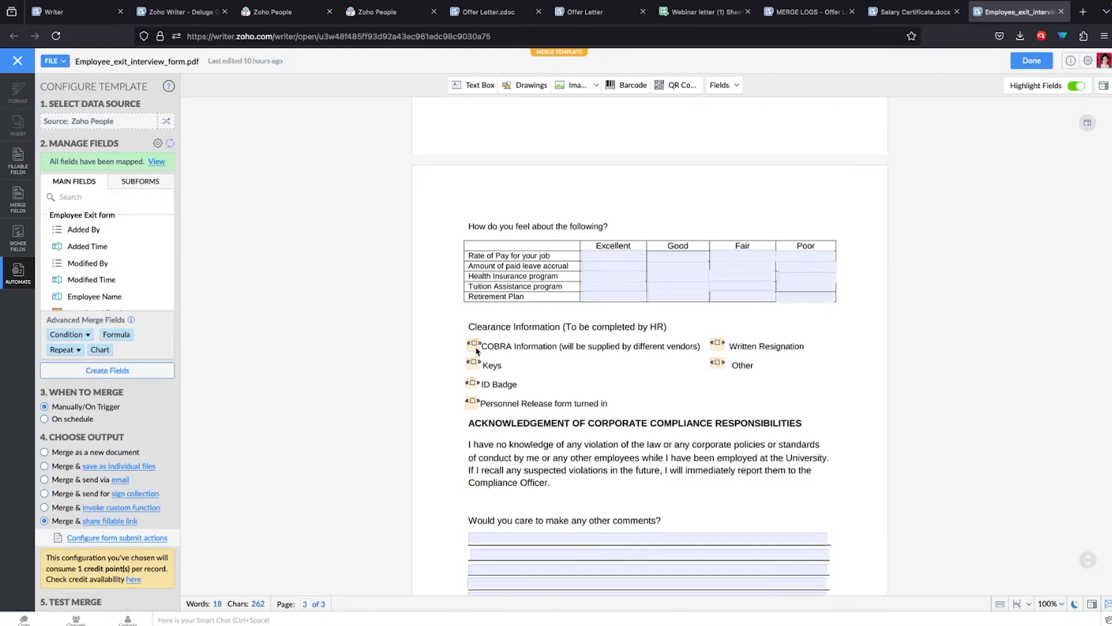
left_click(473, 344)
left_click(421, 322)
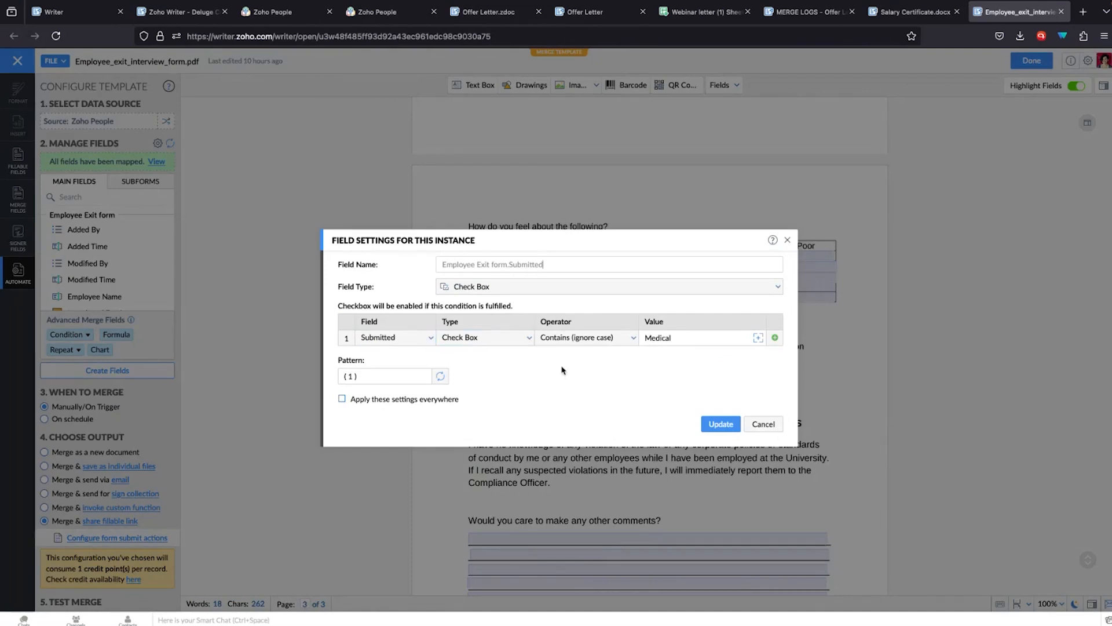
left_click(674, 337)
left_click(763, 424)
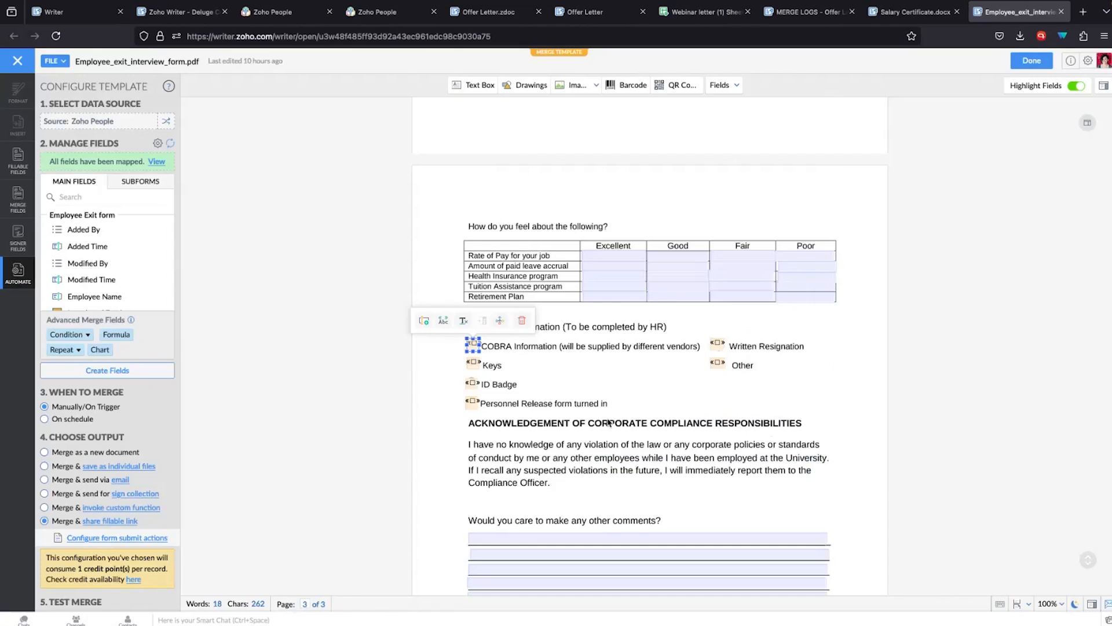
Inspect the properties of the signature field beside Signed at the end of the exit interview form.
scroll(611, 414, "down", 3)
scroll(611, 412, "down", 1)
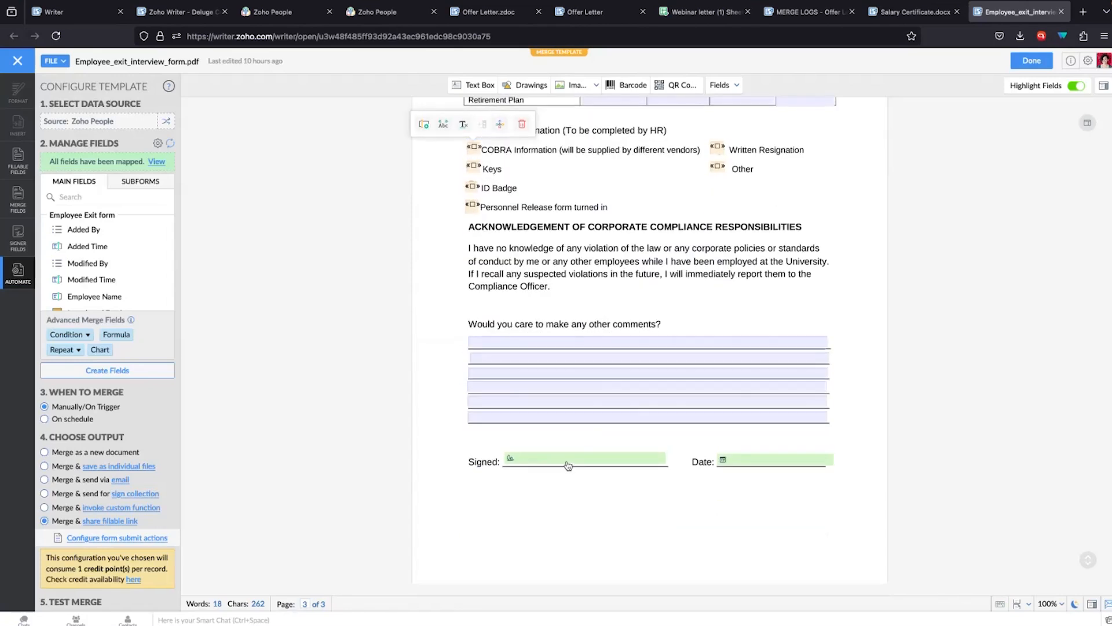
left_click(568, 463)
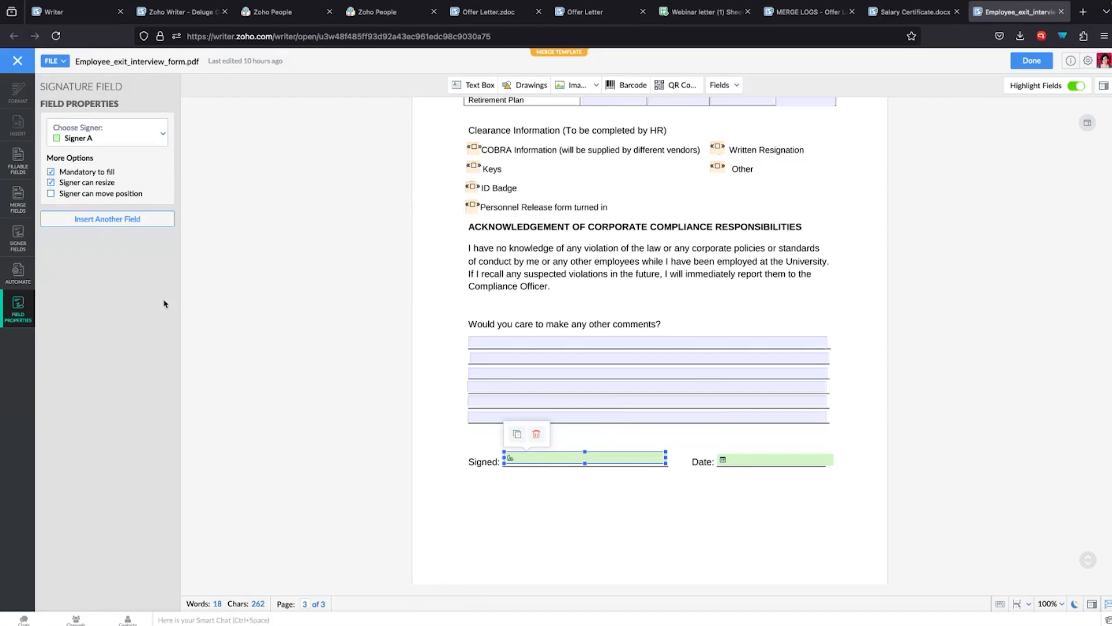
In the share fillable link output settings, store the fillable template in the People Exit interview folder and save.
left_click(7, 277)
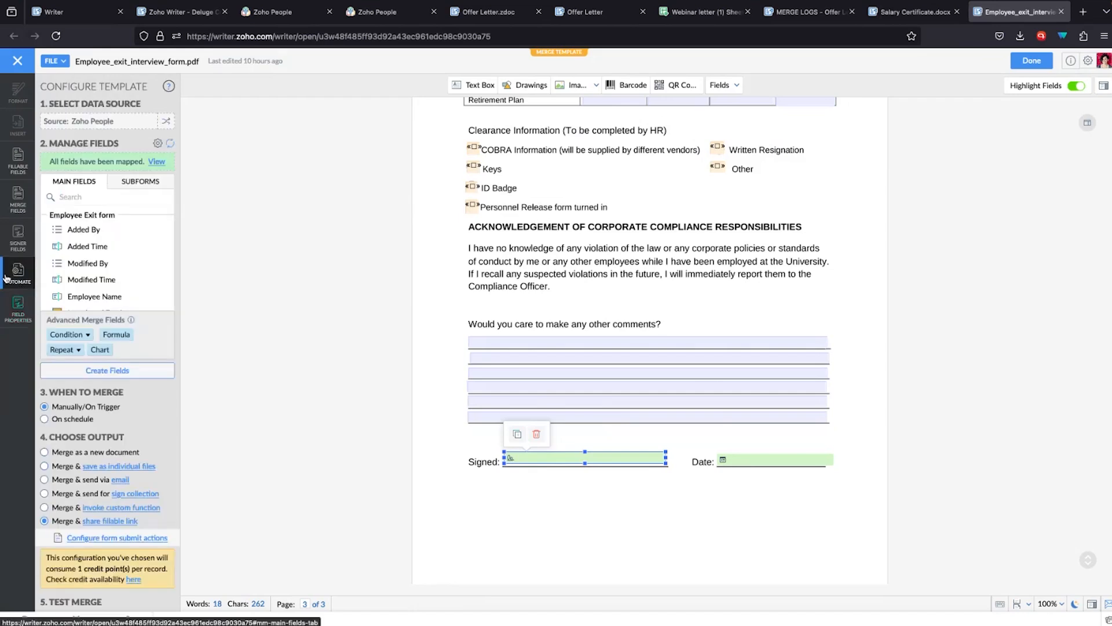
left_click(102, 524)
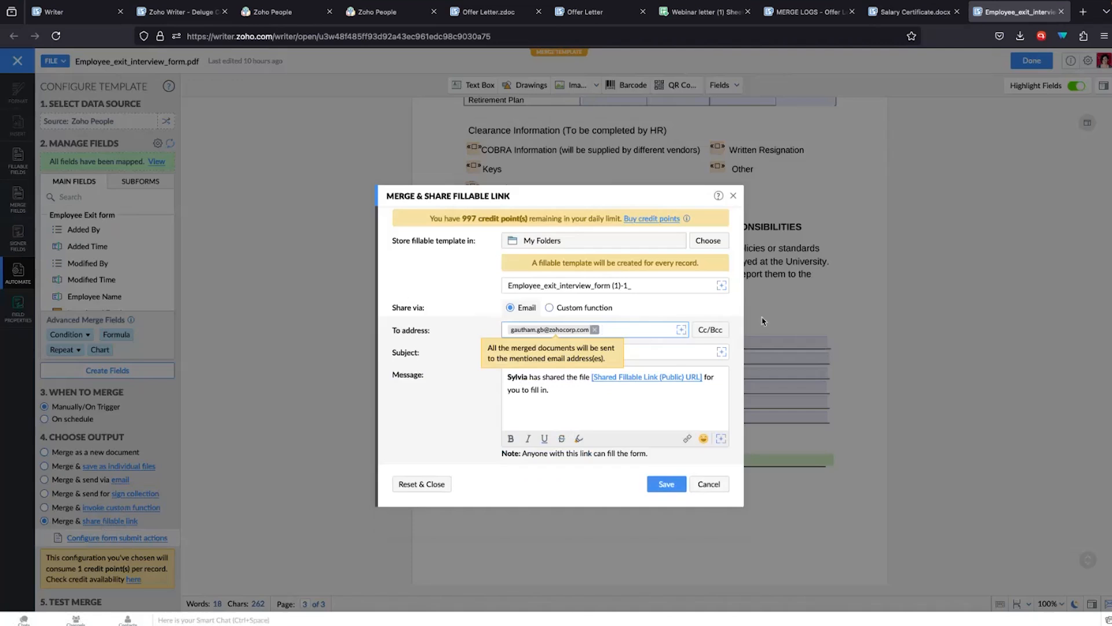
left_click(709, 242)
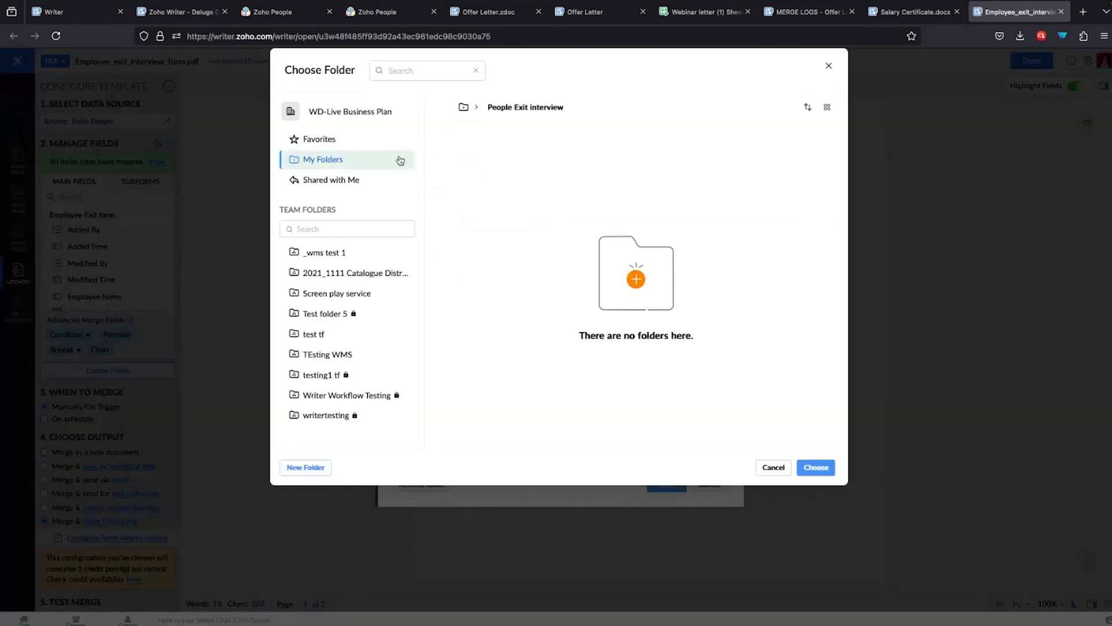
left_click(395, 159)
left_click(458, 200)
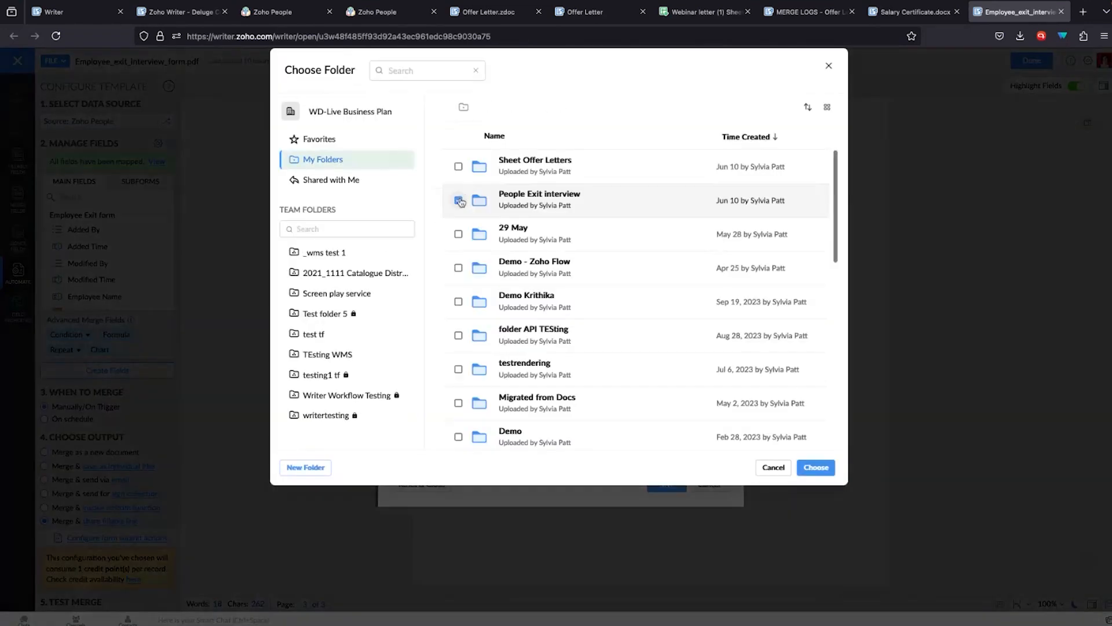
left_click(832, 469)
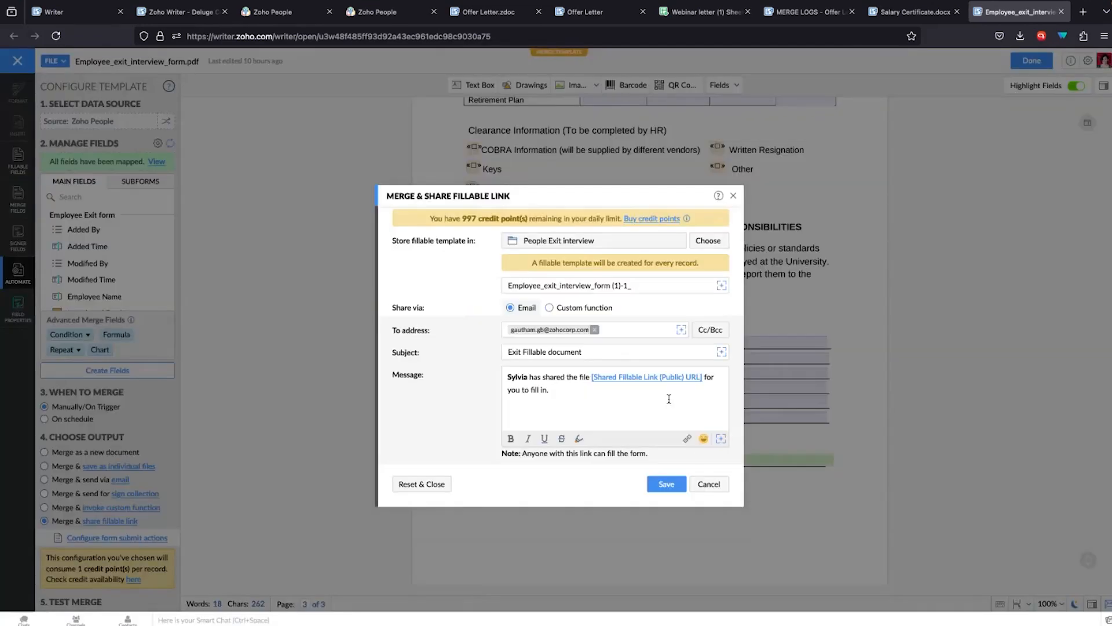
left_click(667, 485)
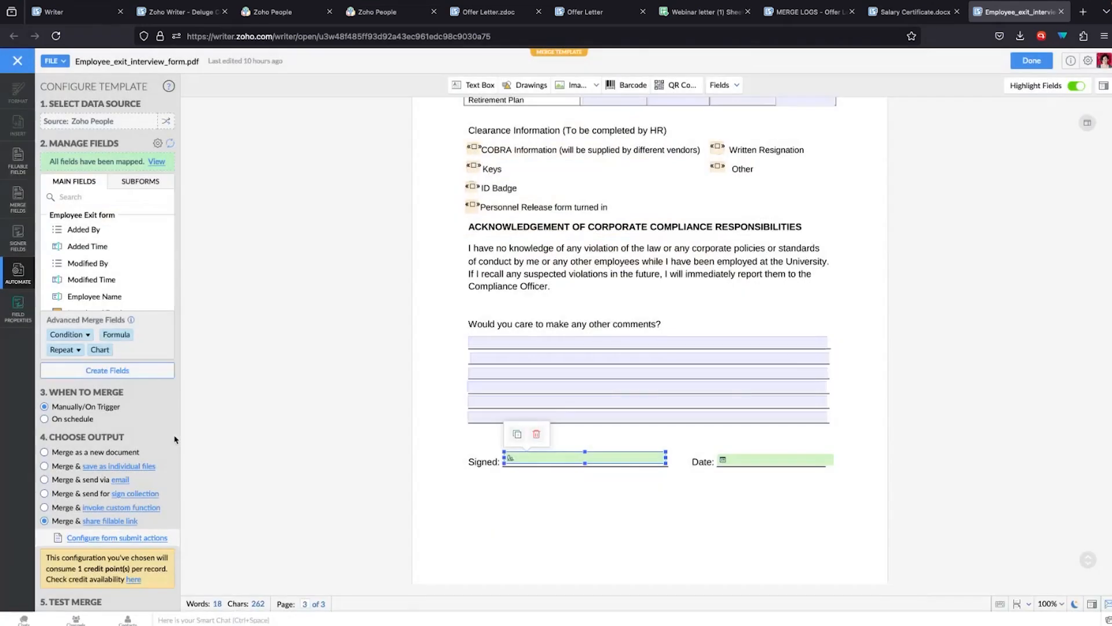
Open the form submit actions and review the sign collection workflow's signer details and advanced settings.
scroll(176, 441, "down", 2)
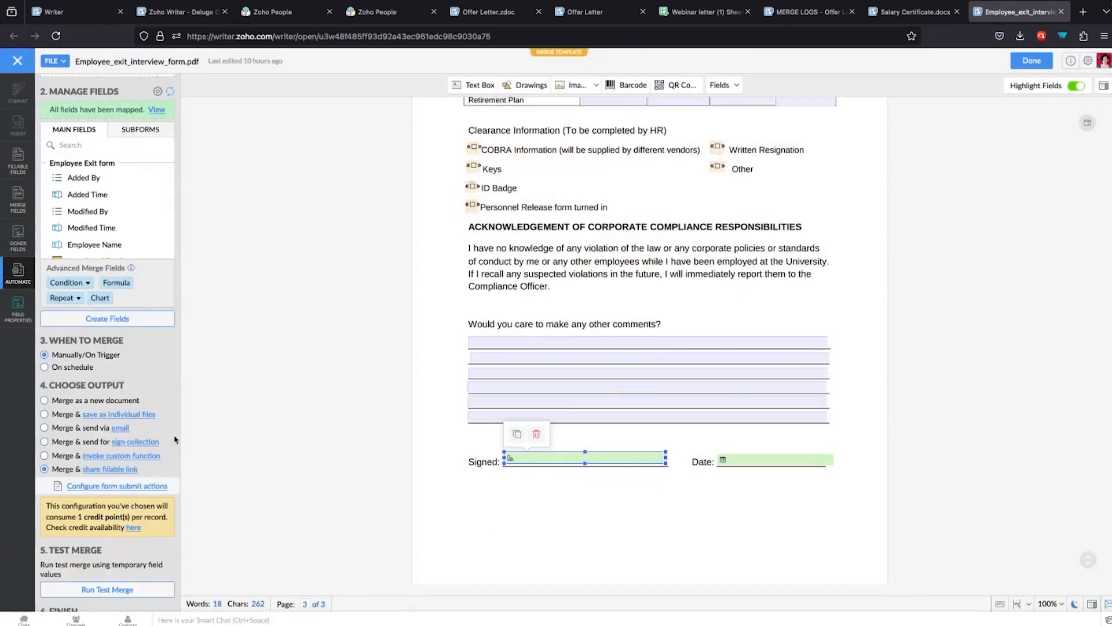
left_click(128, 477)
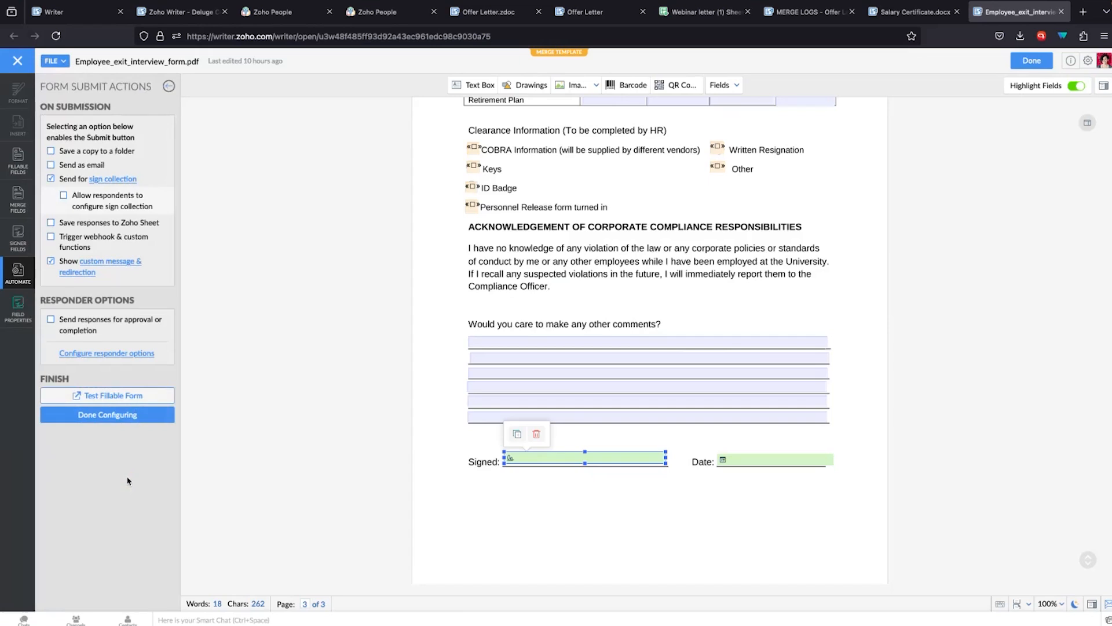
left_click(111, 180)
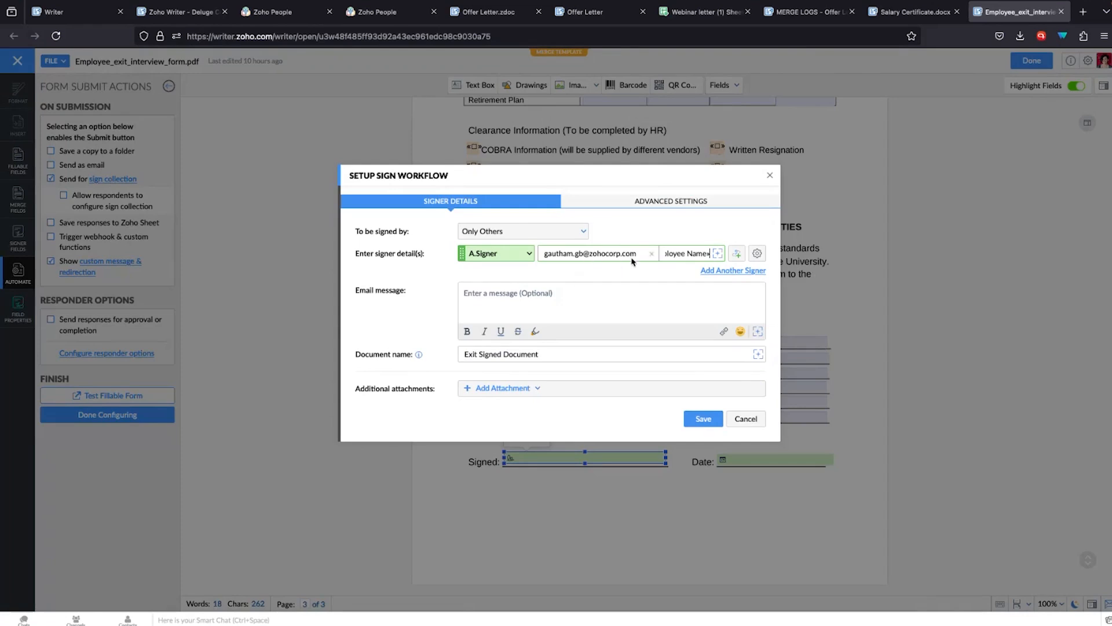
left_click(681, 204)
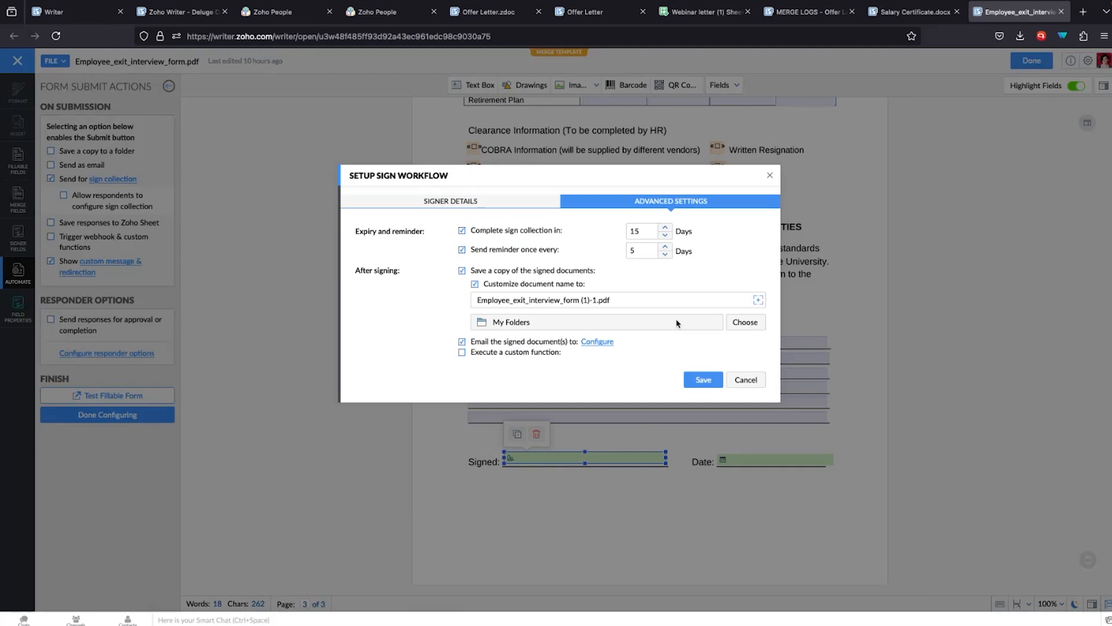
Enable a custom function after signing, review the ready-made functions in the gallery, and cancel the sign workflow setup.
left_click(462, 355)
left_click(573, 353)
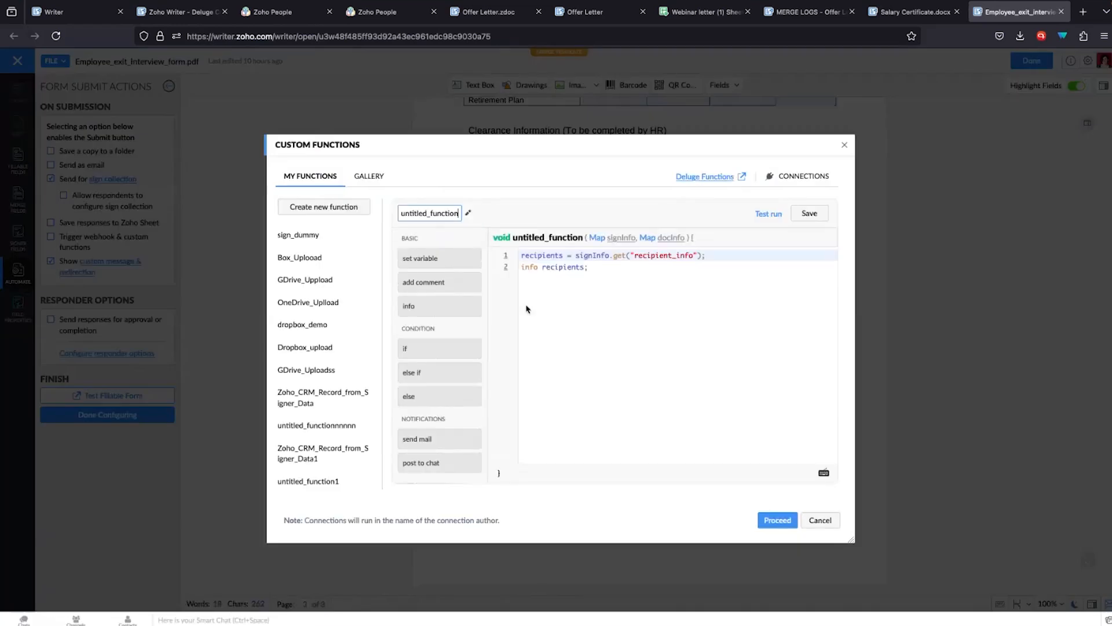
left_click(373, 181)
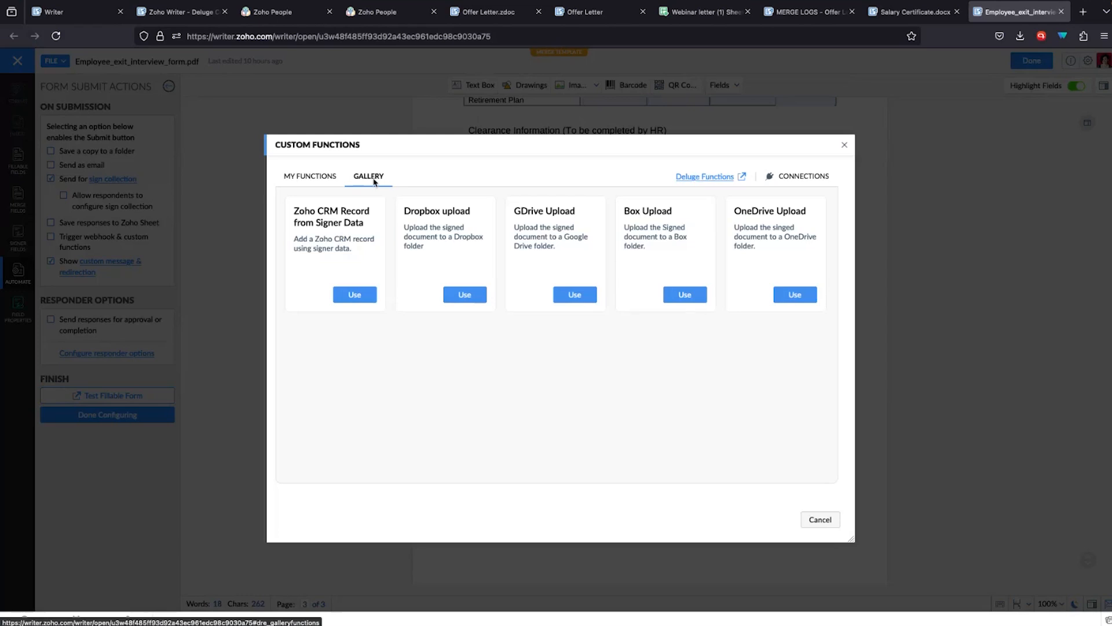
left_click(844, 145)
left_click(746, 379)
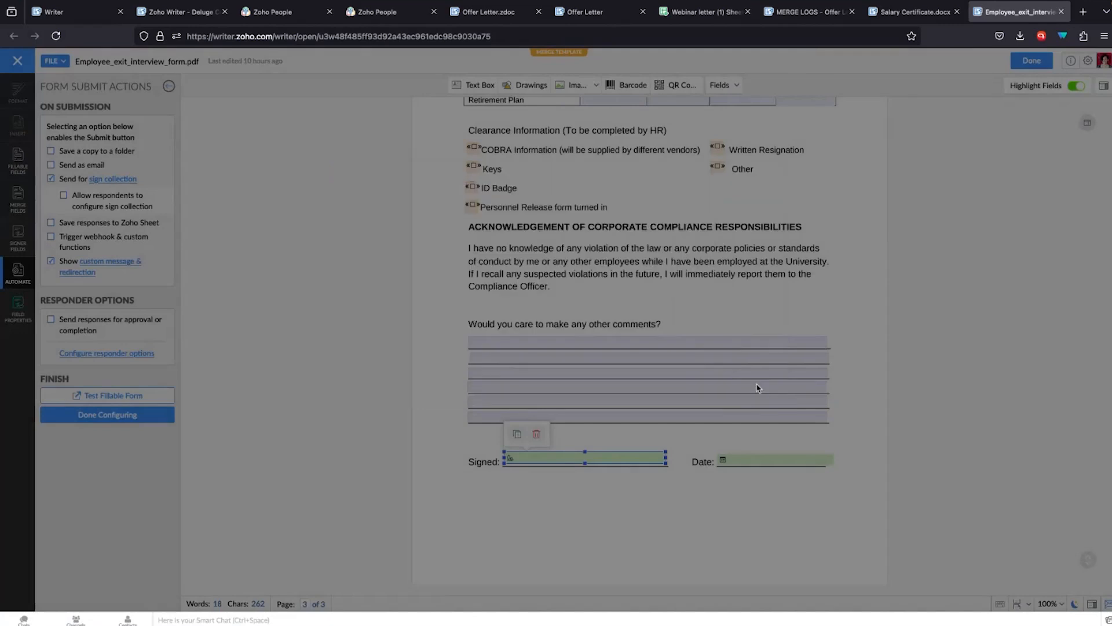
scroll(758, 388, "up", 20)
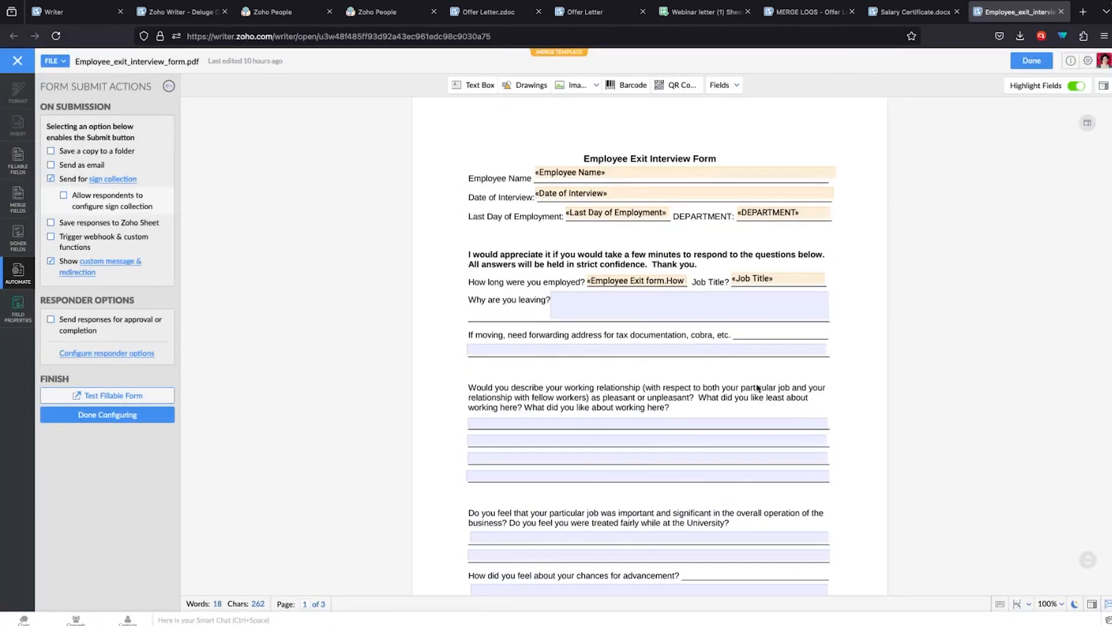
Switch to Zoho People, open the Employee Exit form records under Onboarding, and review the record's columns.
left_click(297, 16)
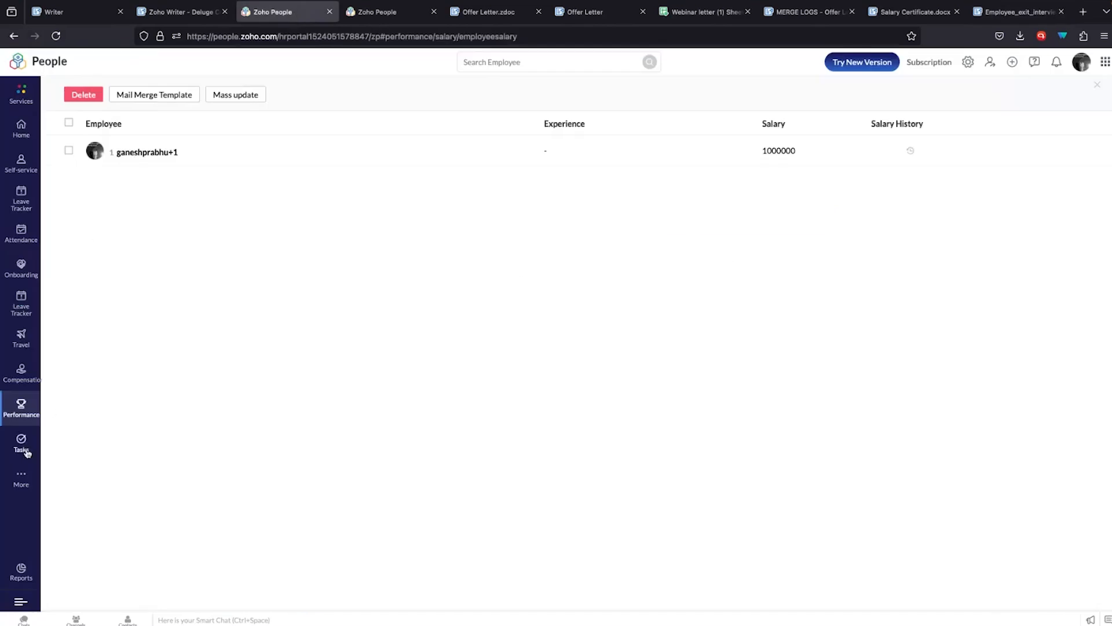
left_click(21, 270)
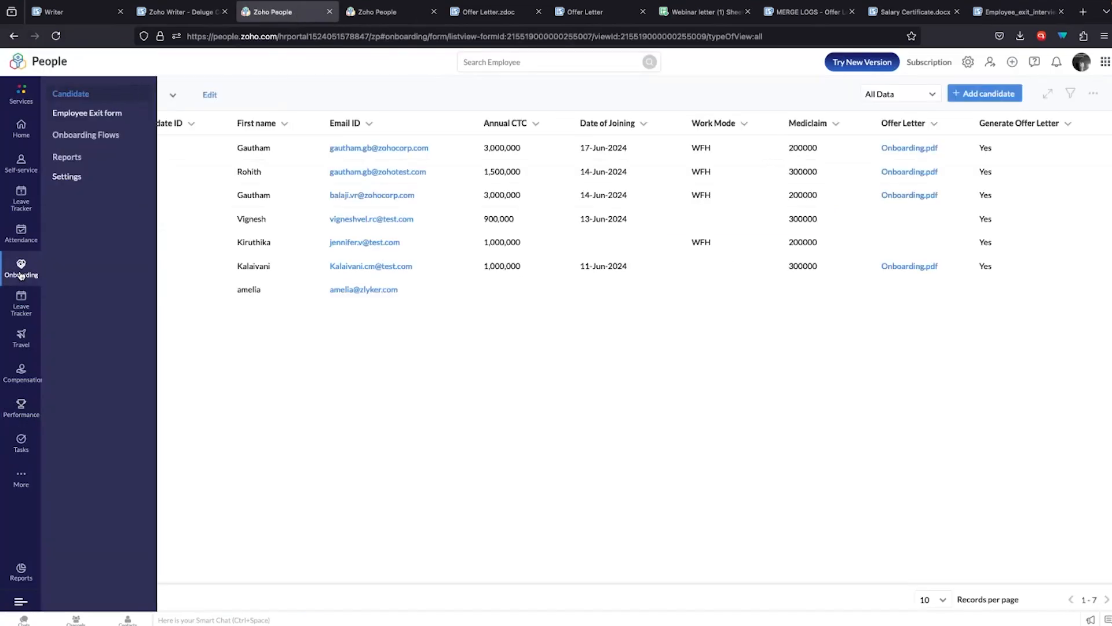
left_click(96, 114)
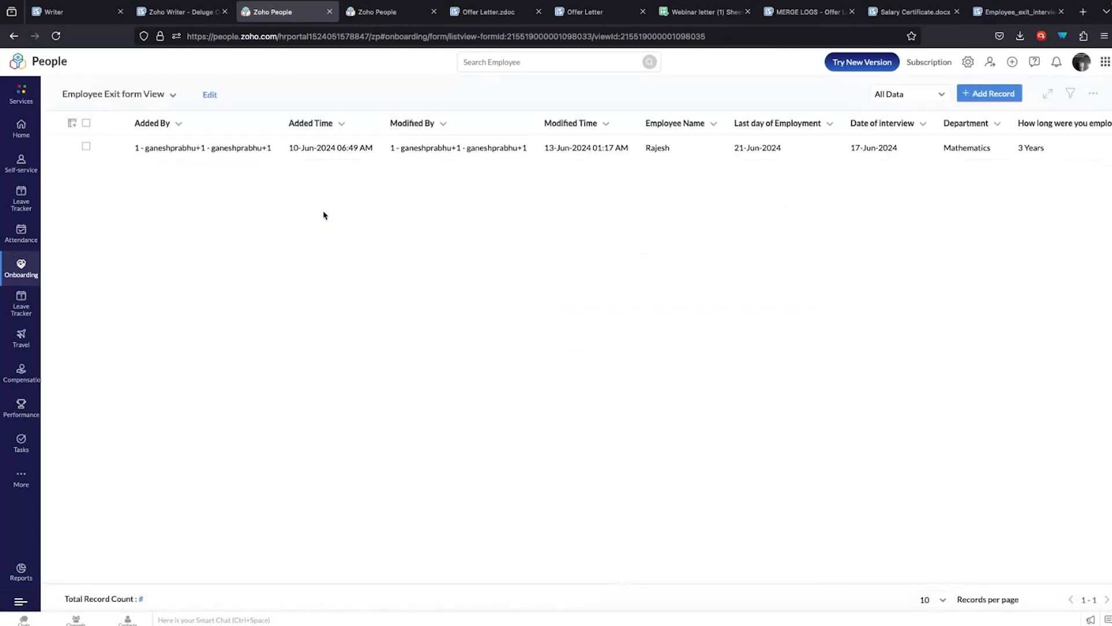
left_click(174, 95)
scroll(632, 250, "right", 3)
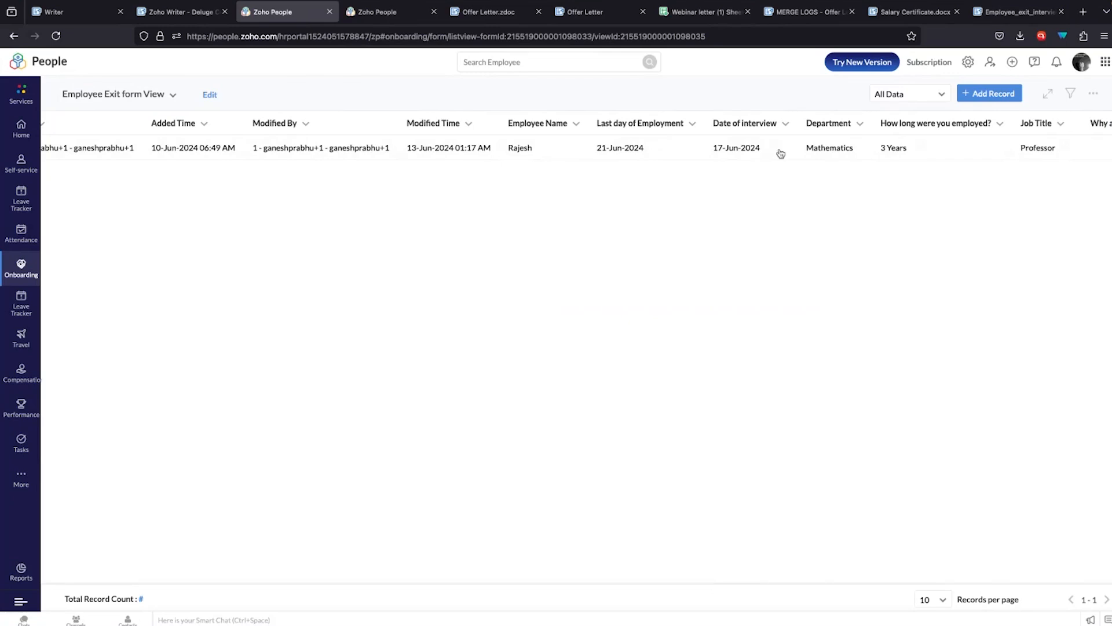
scroll(838, 184, "right", 10)
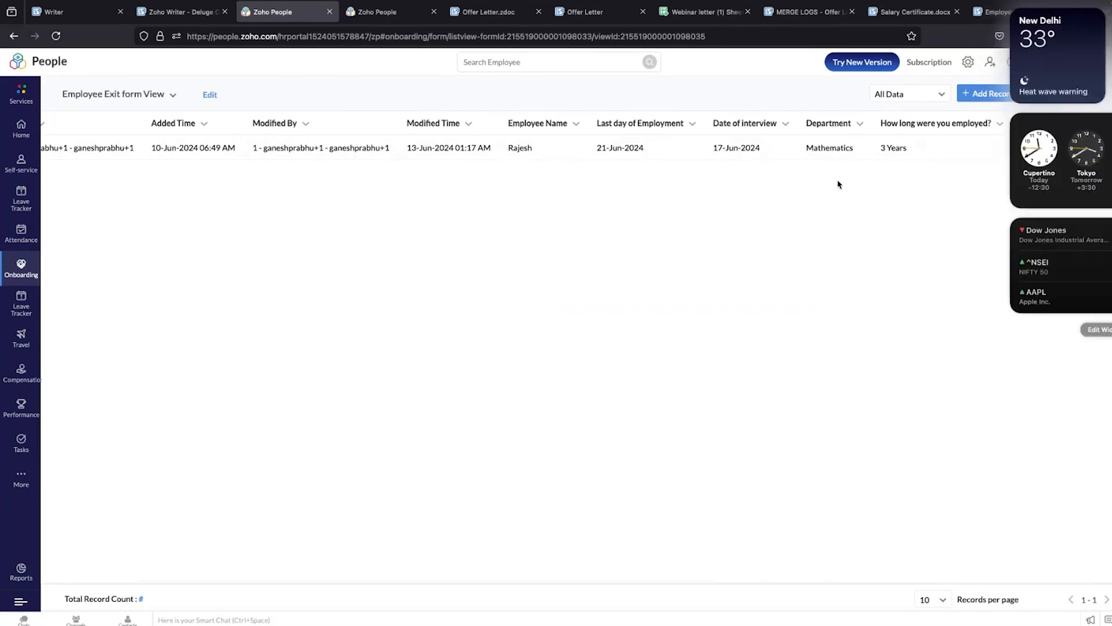
scroll(839, 184, "right", 1)
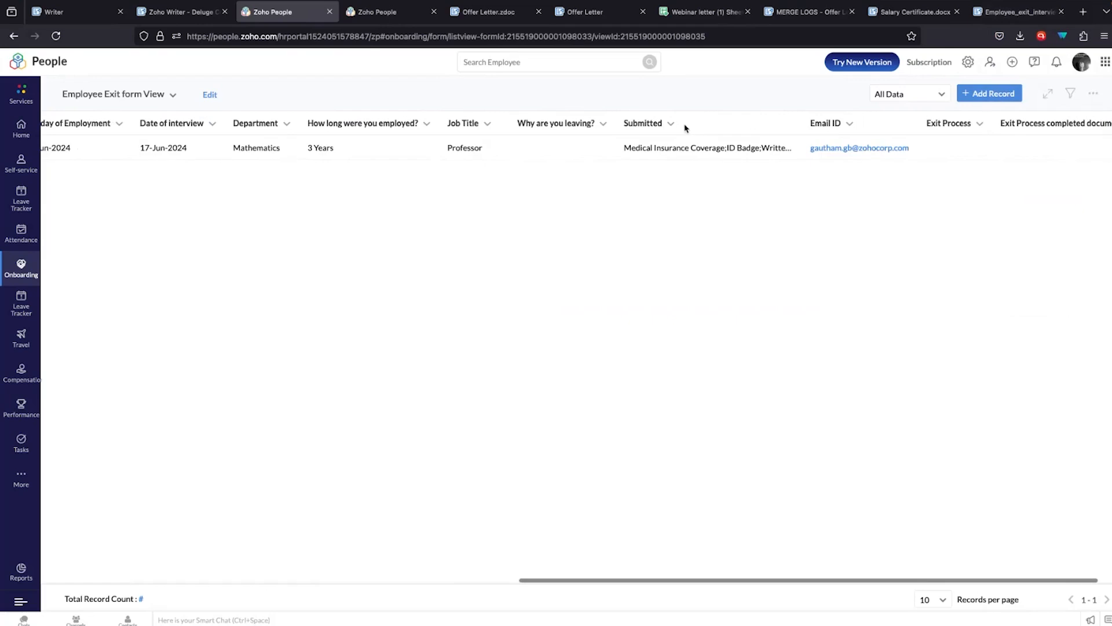
Review the full details of the employee exit record and return to the record list.
left_click(662, 155)
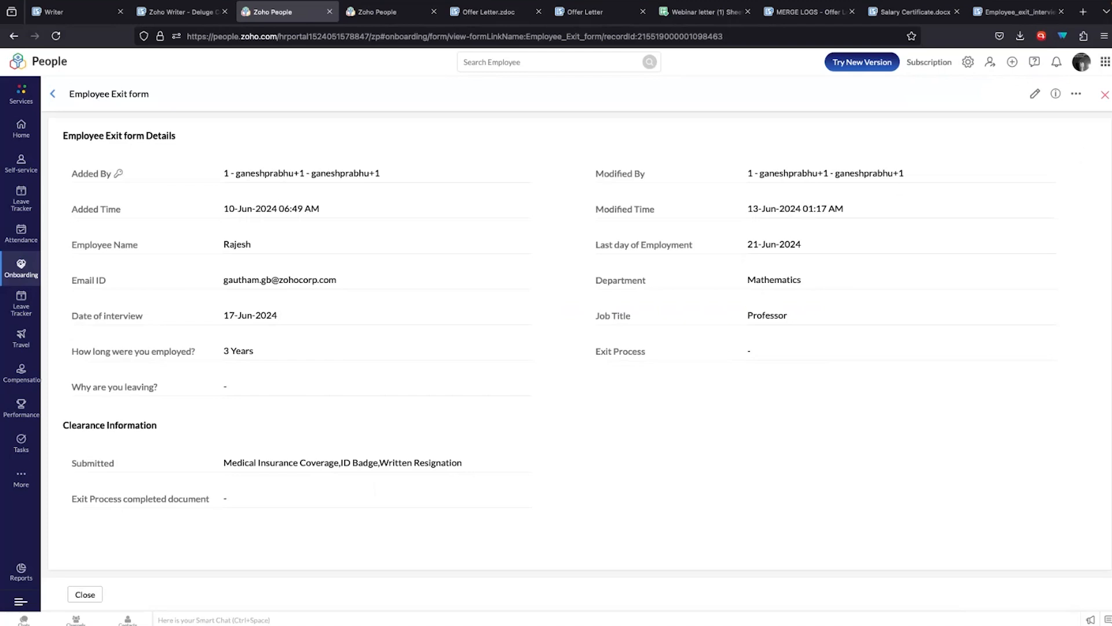
left_click(1105, 99)
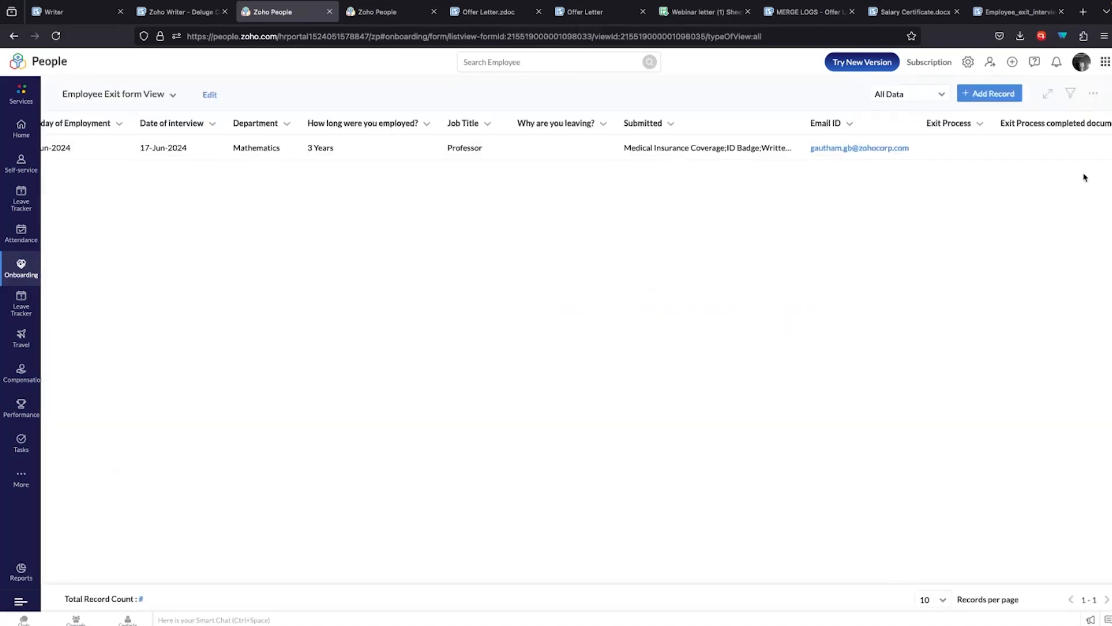
scroll(239, 202, "left", 12)
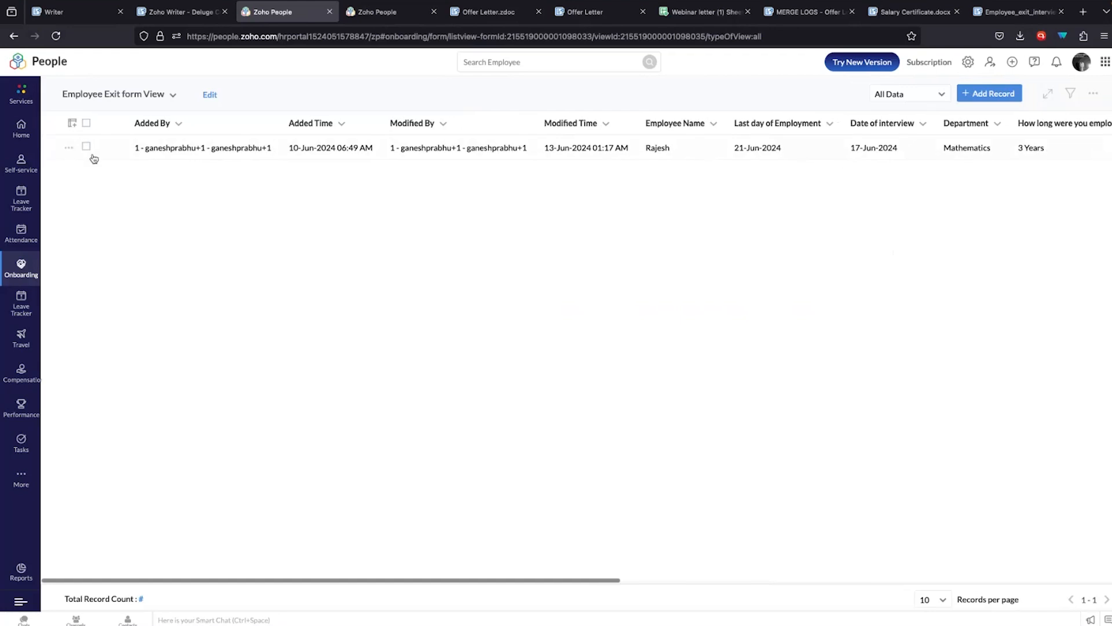
Select the employee exit record and mail merge it with the Employee_exit_interview_form.pdf template.
left_click(87, 147)
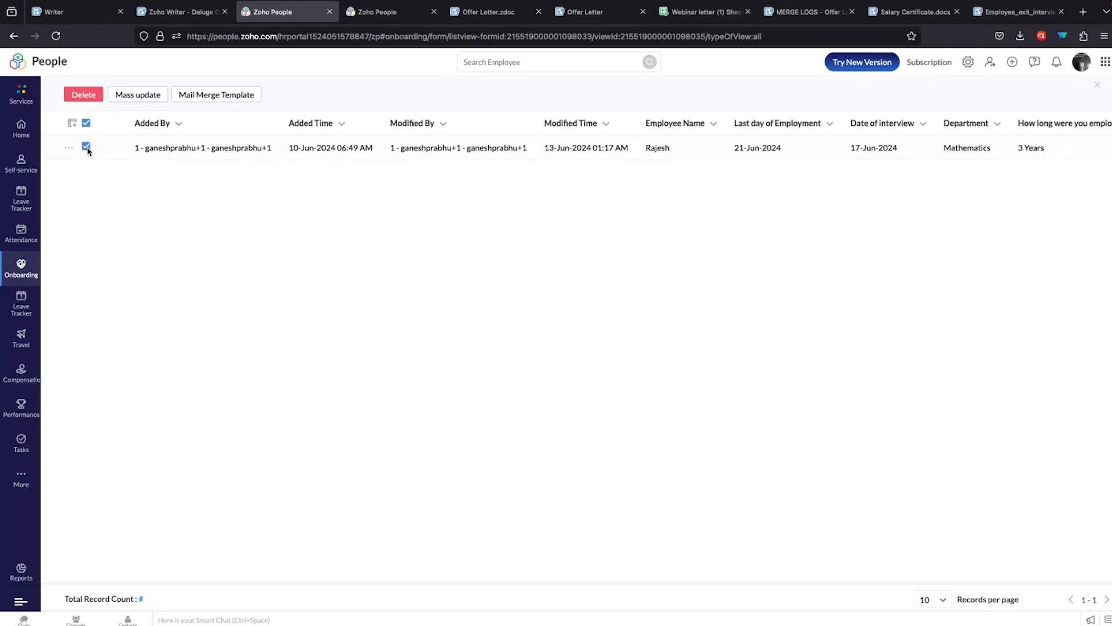
left_click(226, 95)
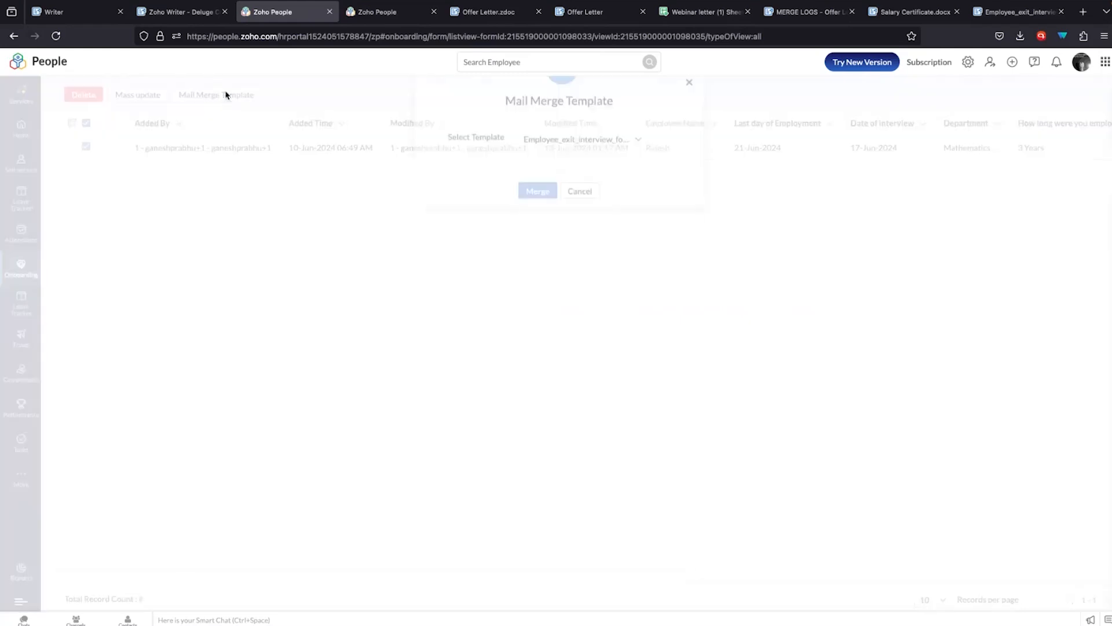
left_click(609, 175)
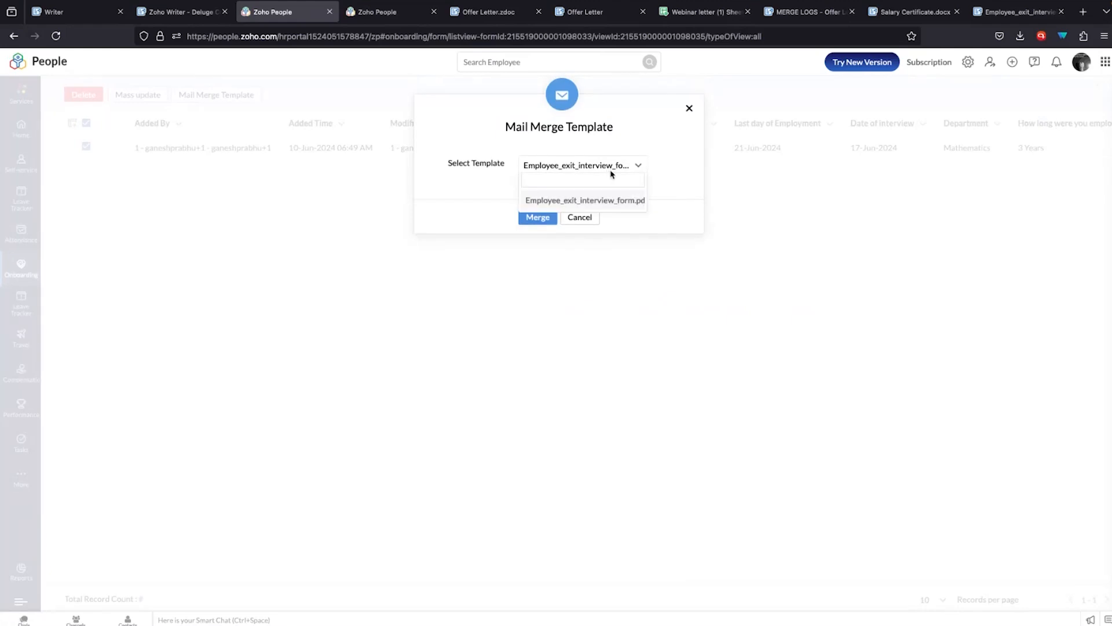
left_click(659, 169)
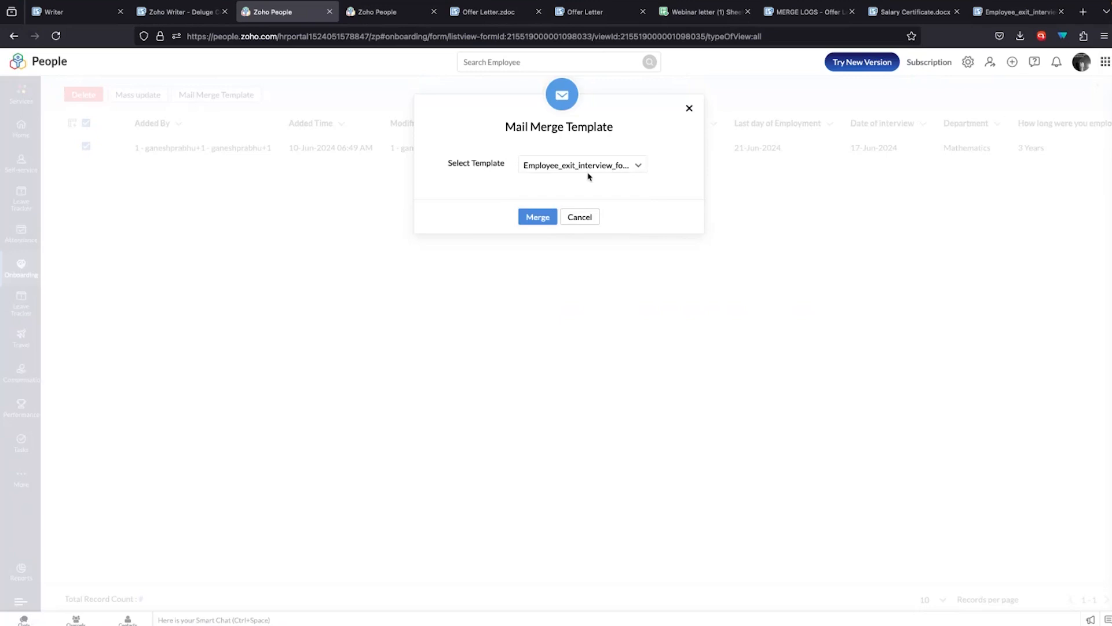
left_click(541, 217)
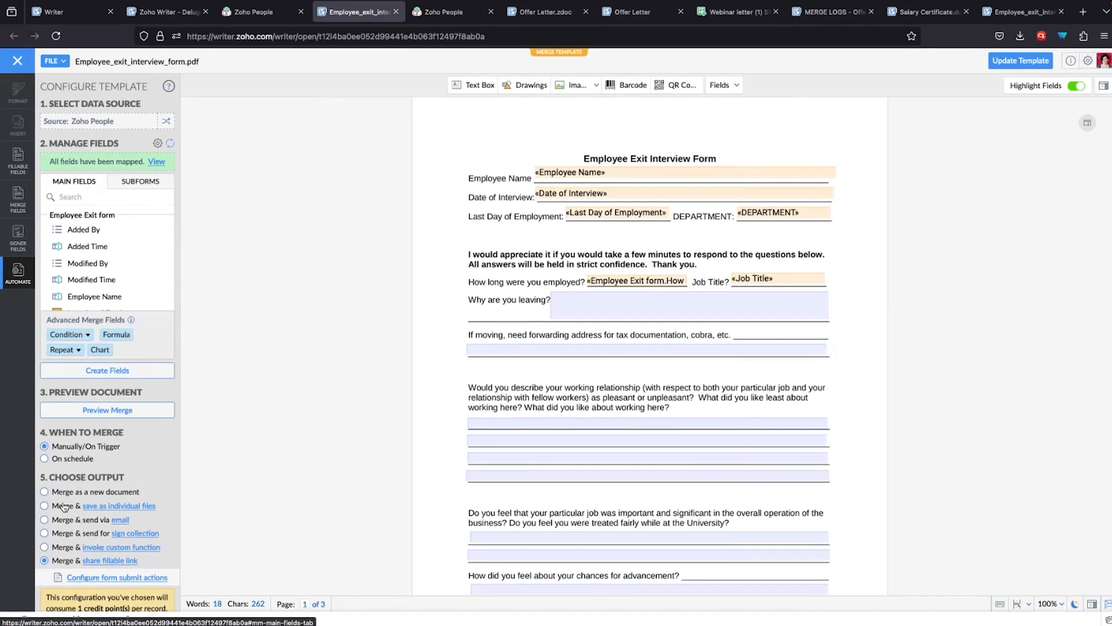
Set the shared fillable link output to store its template in the People Exit interview folder and save the settings.
scroll(64, 507, "down", 3)
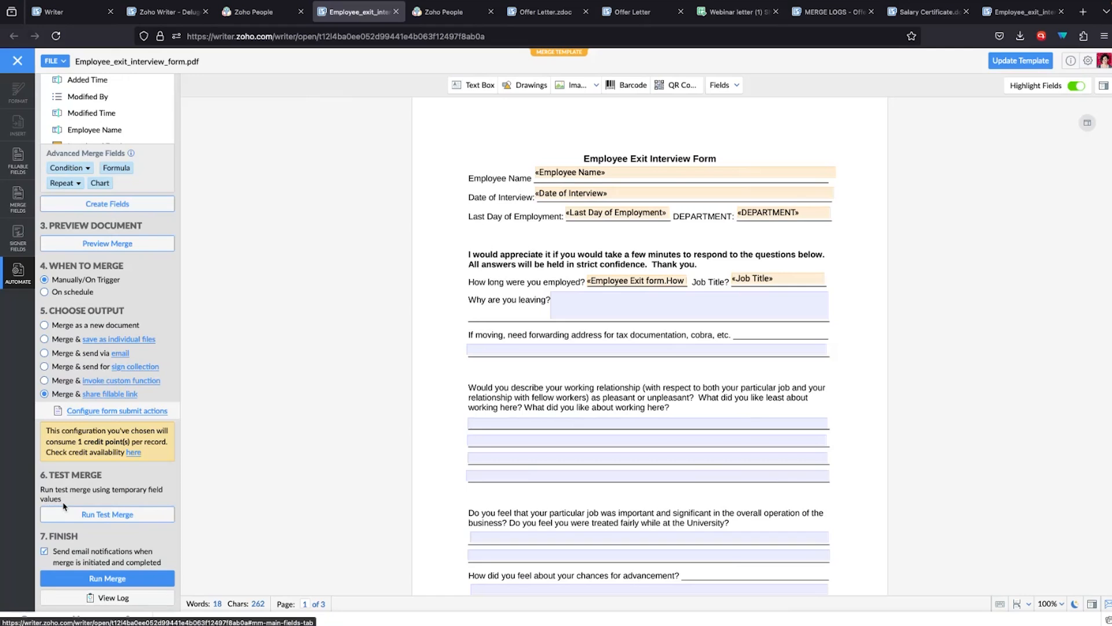
left_click(107, 394)
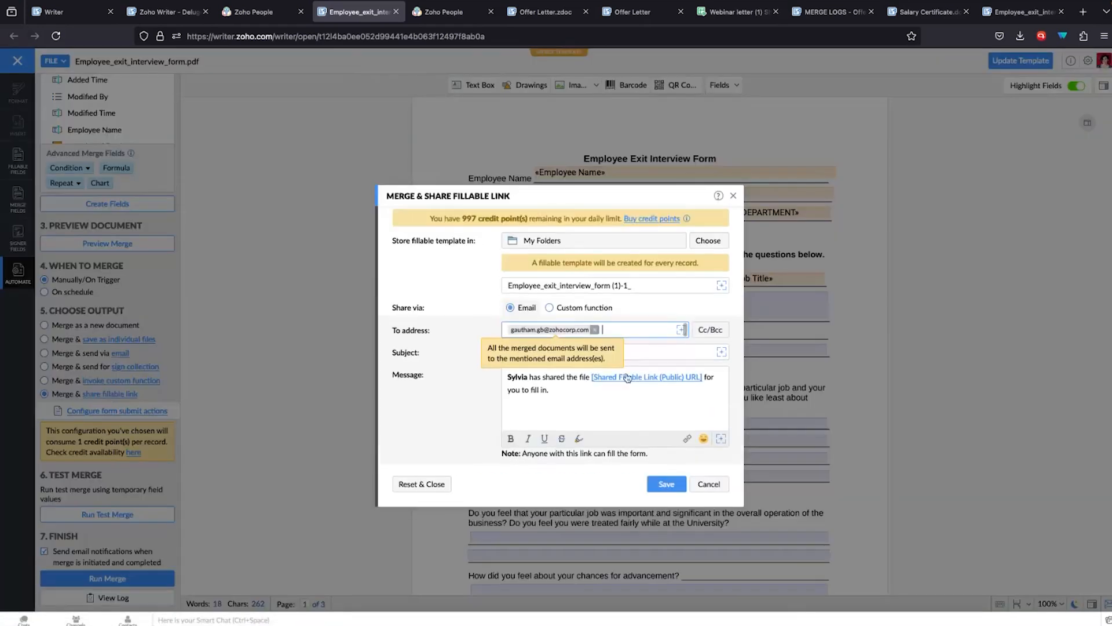
left_click(699, 241)
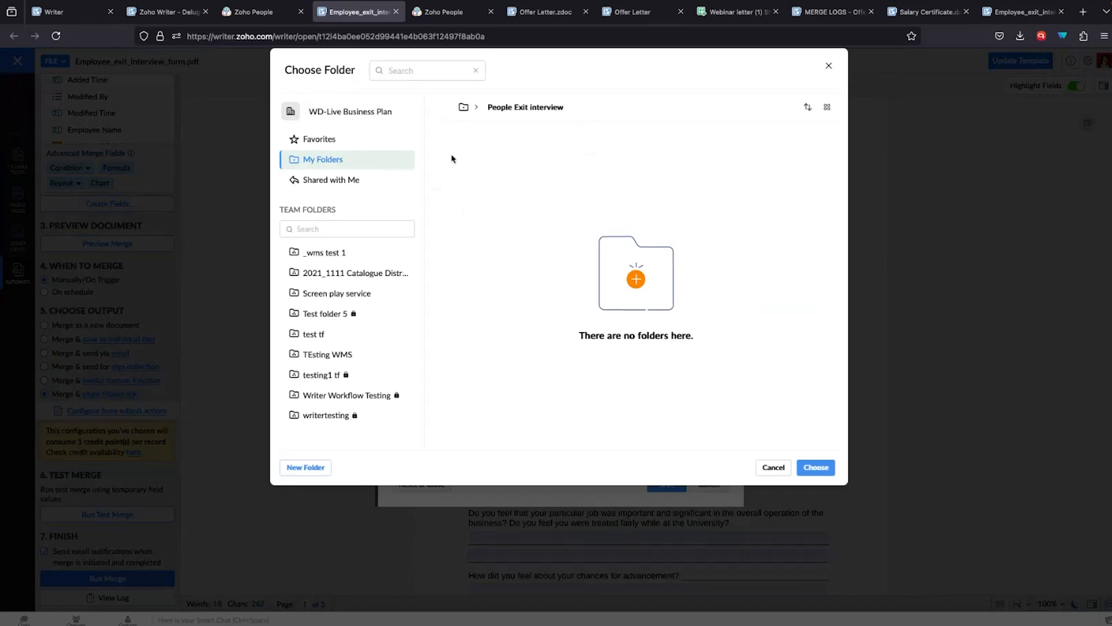
left_click(364, 162)
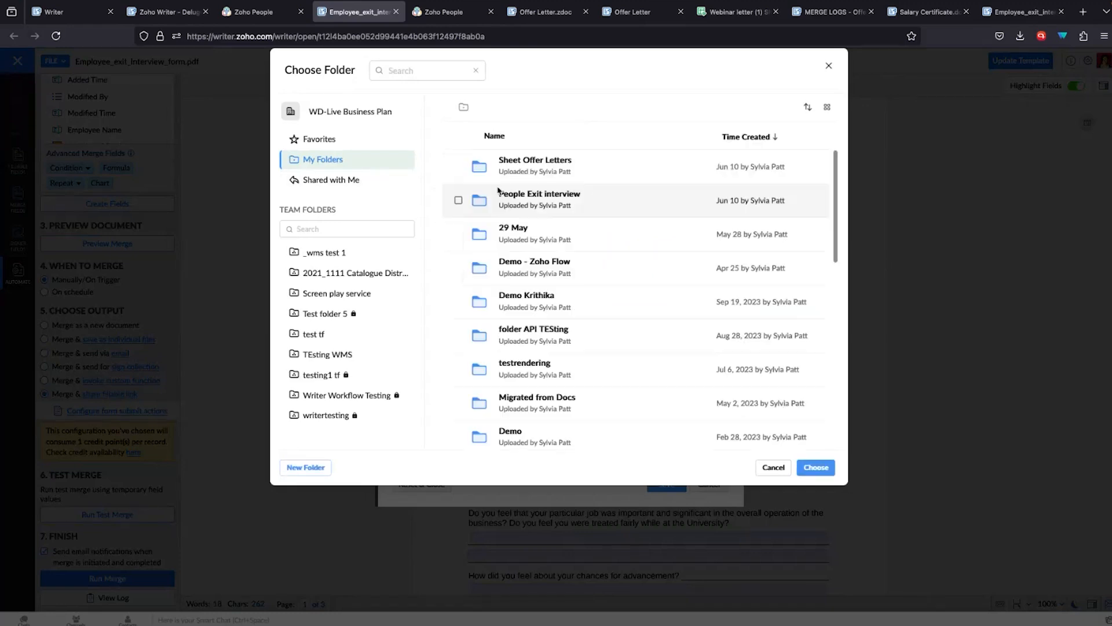
left_click(458, 199)
left_click(816, 468)
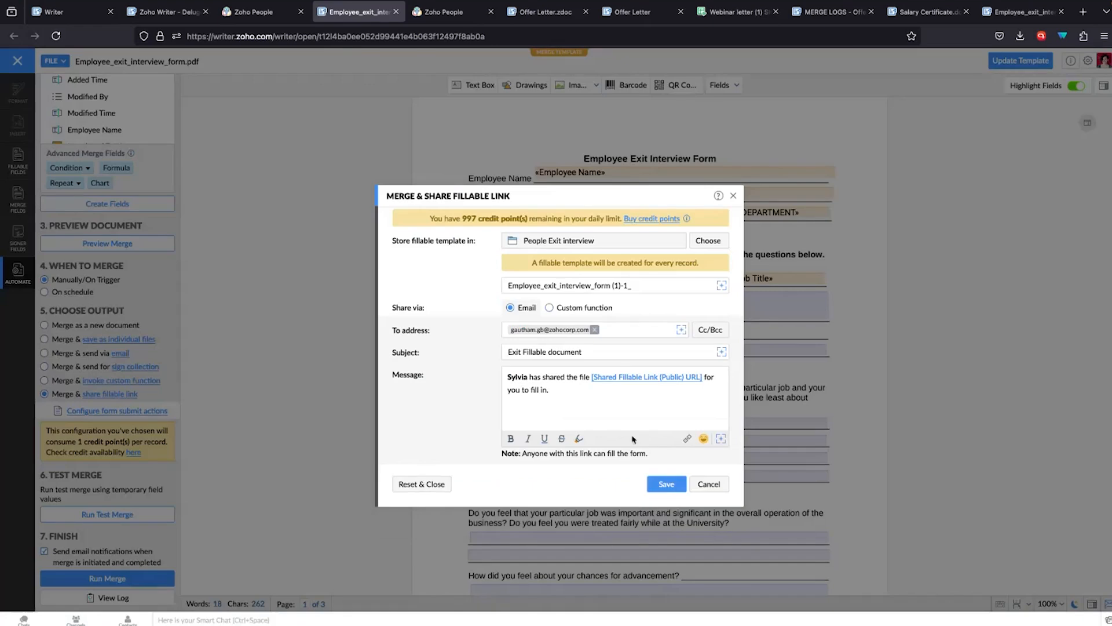
left_click(666, 487)
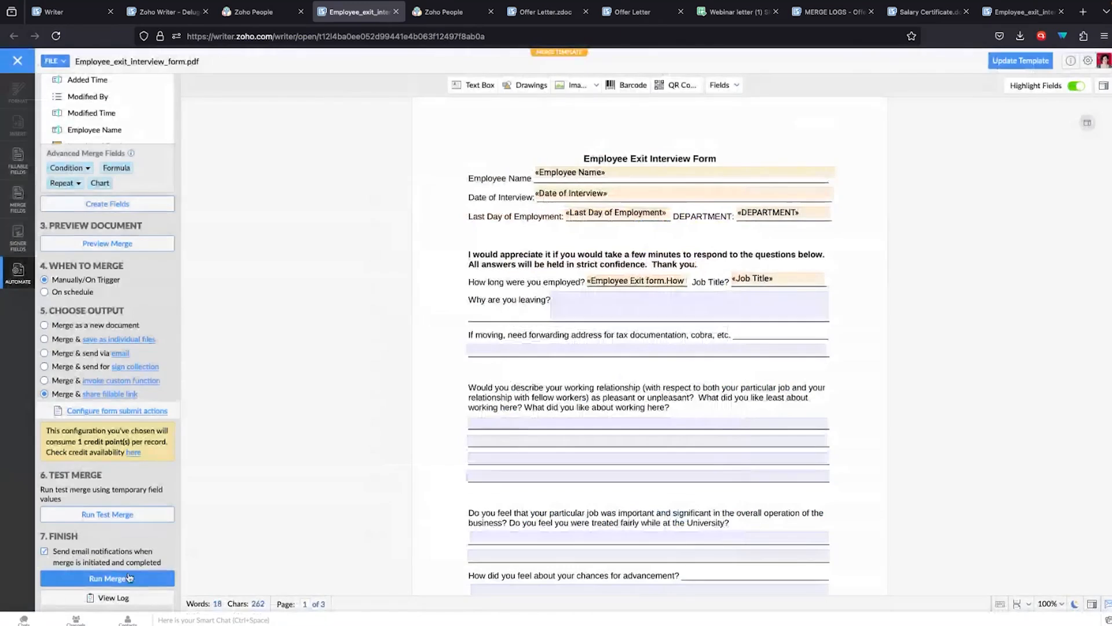
Run the merge to create and email the fillable link, then dismiss the merge confirmation.
left_click(128, 577)
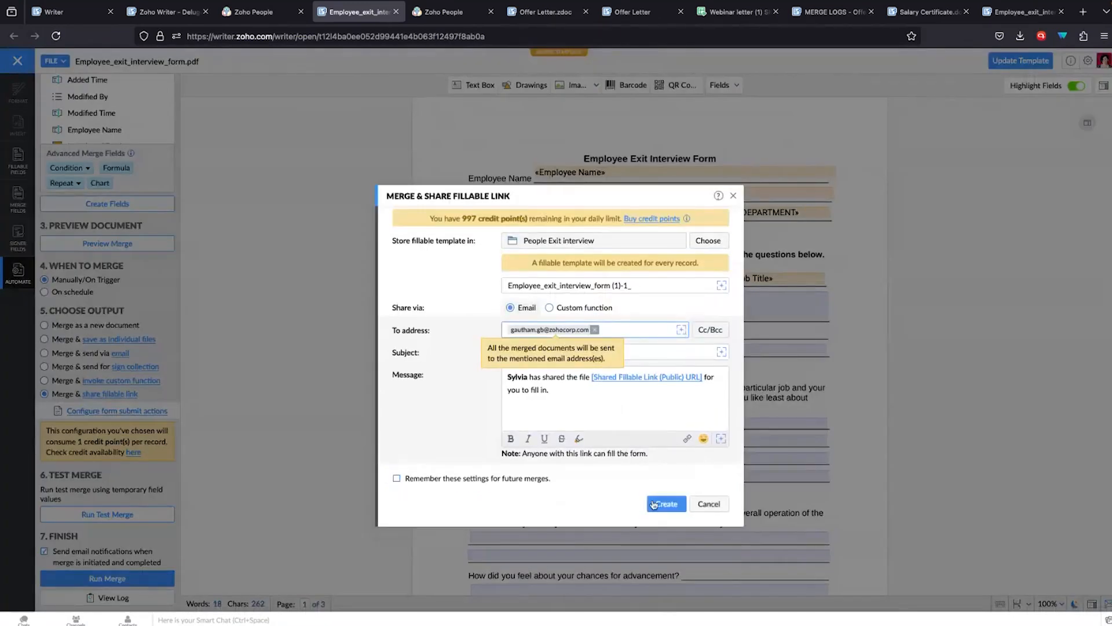
left_click(653, 504)
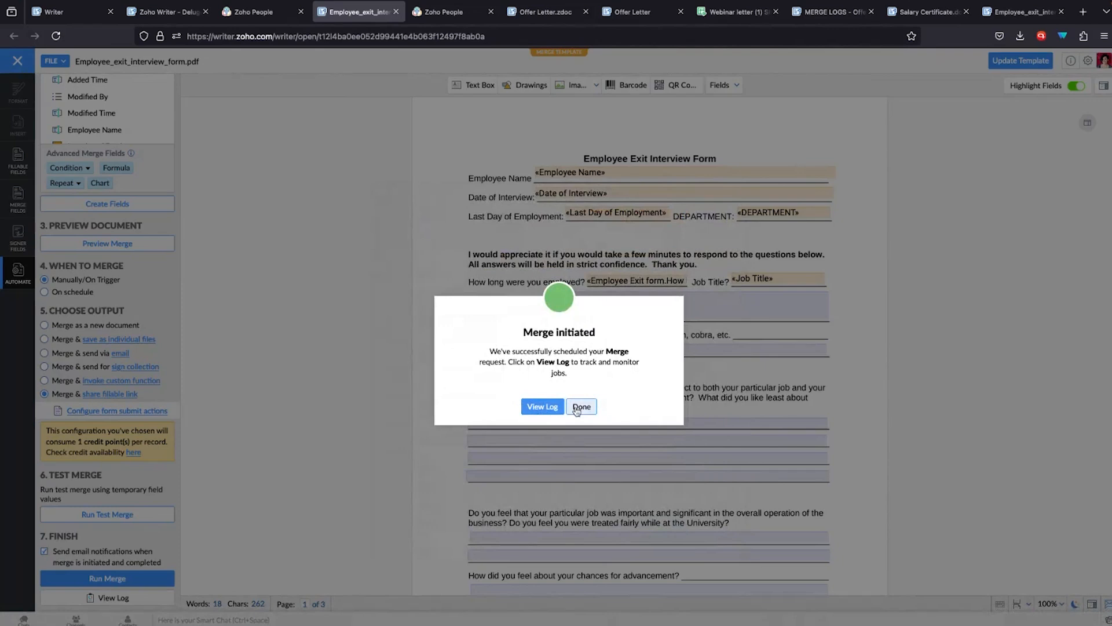
left_click(581, 406)
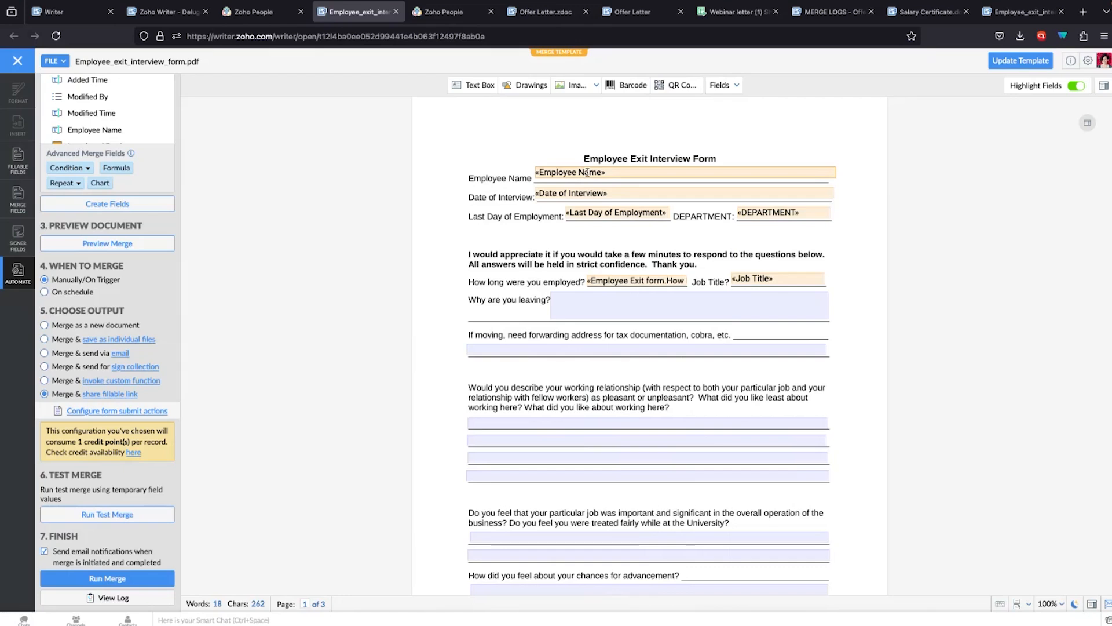
Review the newest and previous jobs in the exit interview form's merge logs and close them.
left_click(112, 597)
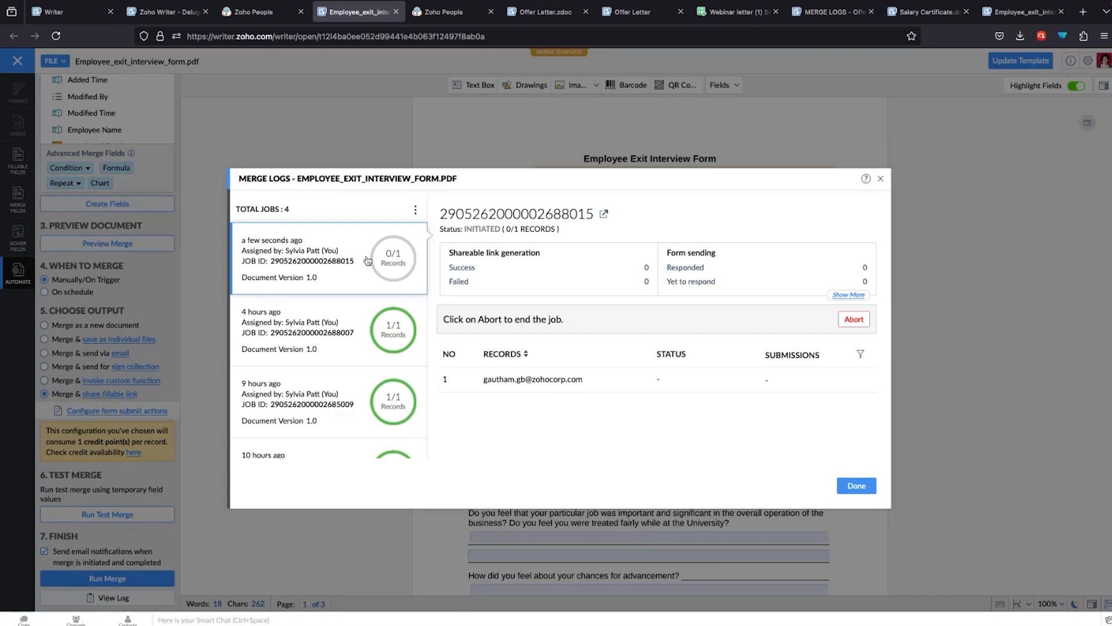
left_click(290, 318)
left_click(304, 255)
left_click(856, 491)
Switch to Zoho Mail and open the shared exit interview form from the newest Exit Fillable document email.
key("ctrl+Right")
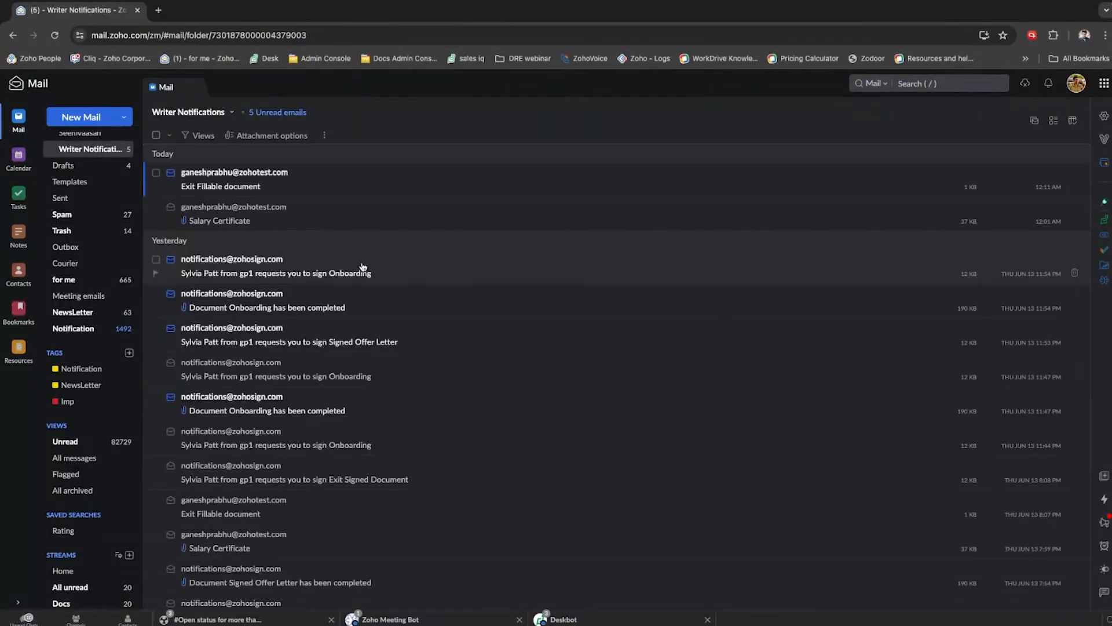
left_click(307, 180)
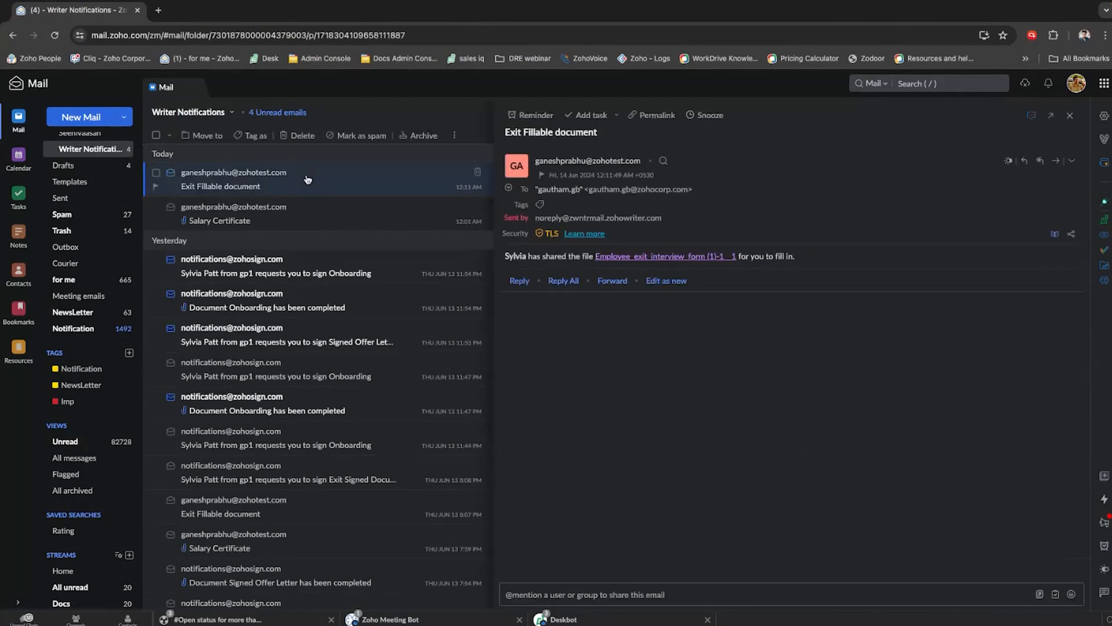
left_click(681, 258)
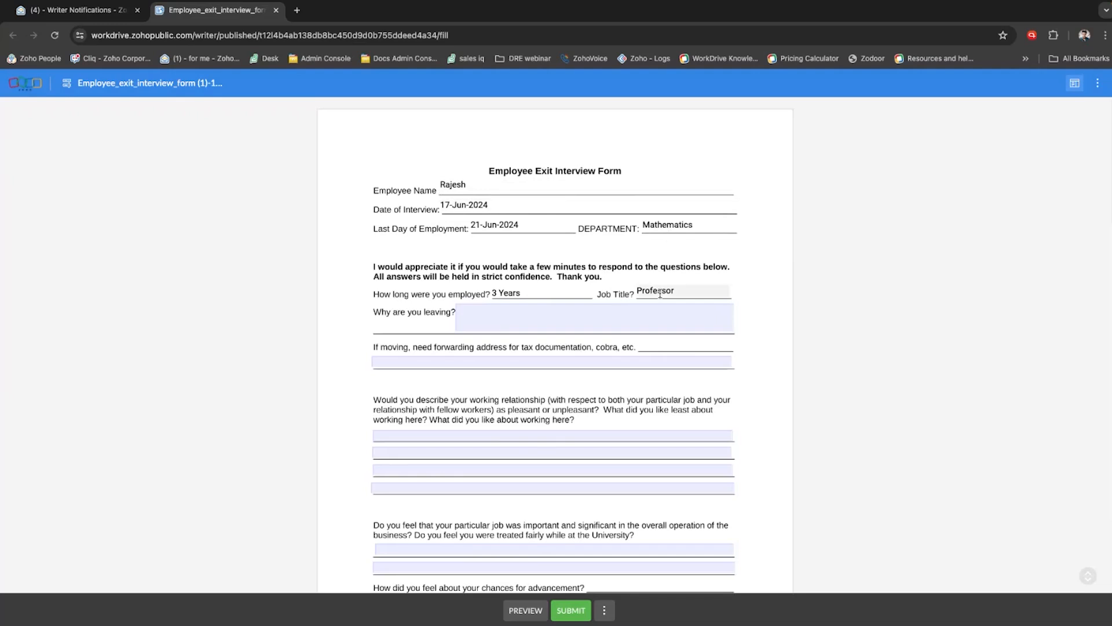
Answer "Why are you leaving?" on the exit interview form with "Got a better job".
left_click(602, 315)
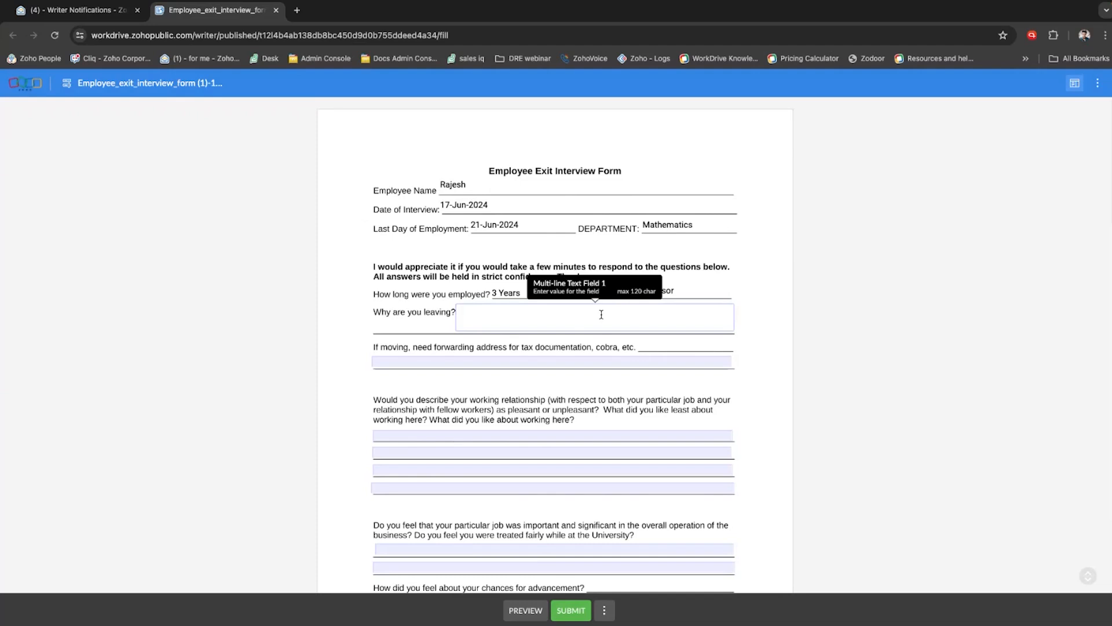
type("GOt")
key("BackSpace")
key("BackSpace")
type("ot a better job")
left_click(394, 325)
Look through the remaining pages of the exit interview form and submit it.
scroll(452, 439, "down", 20)
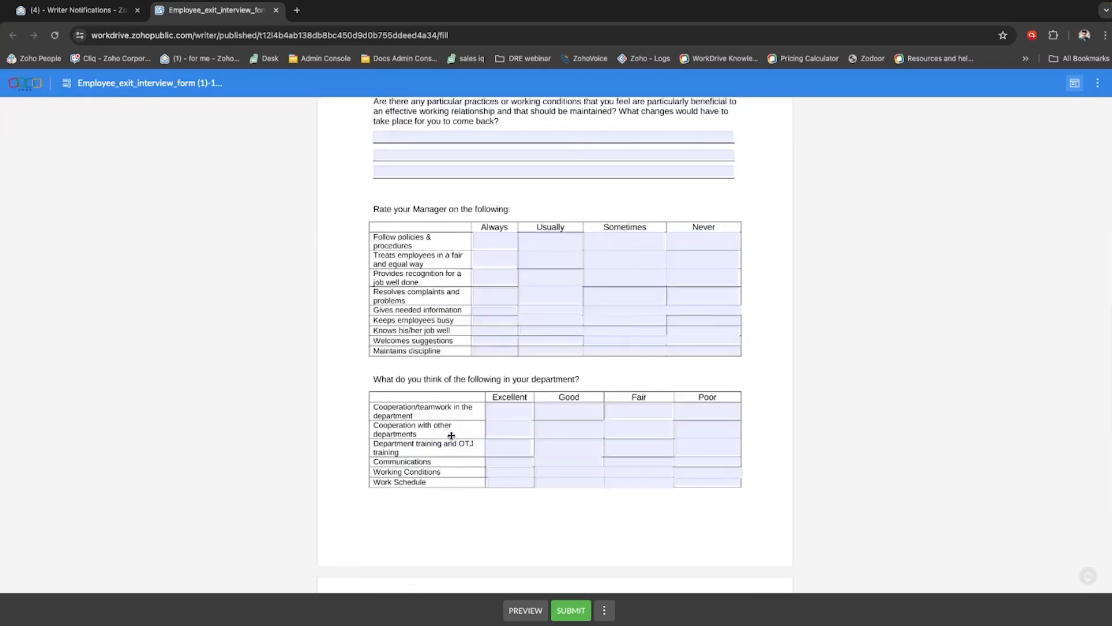
left_click(568, 609)
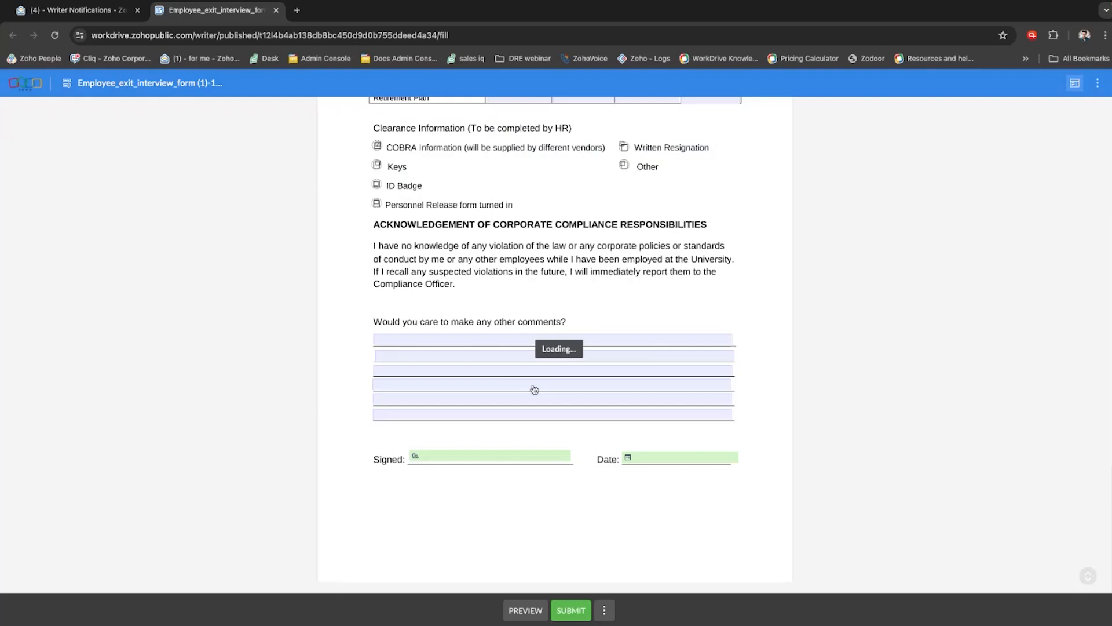
scroll(534, 389, "up", 12)
scroll(534, 389, "up", 6)
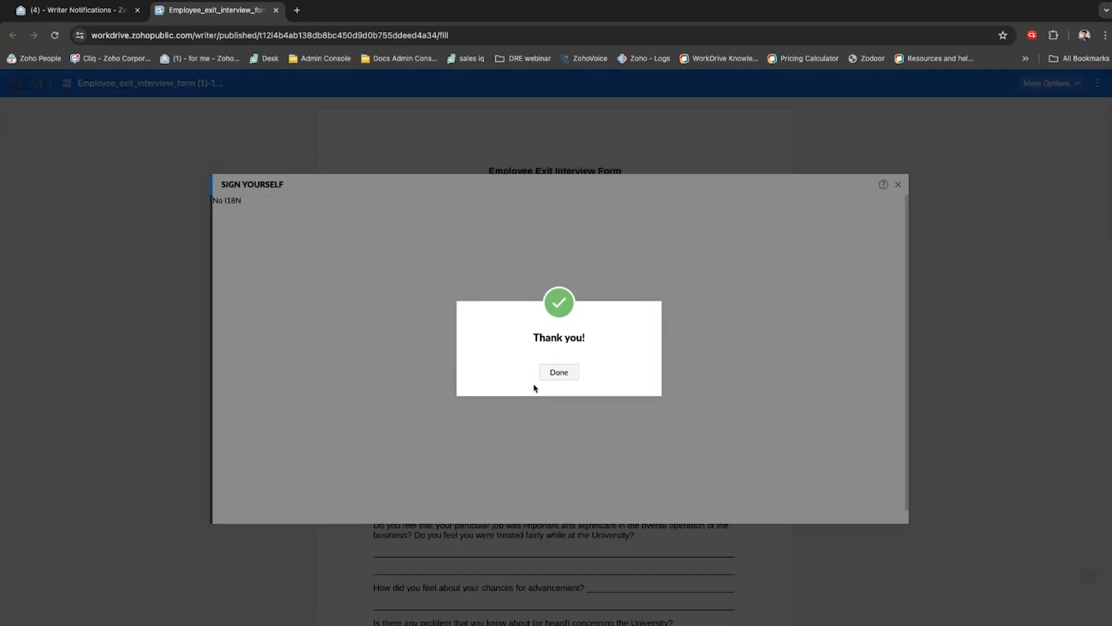
Finish the exit interview form submission and return to the Writer Notifications folder in Zoho Mail to check its message list.
left_click(556, 374)
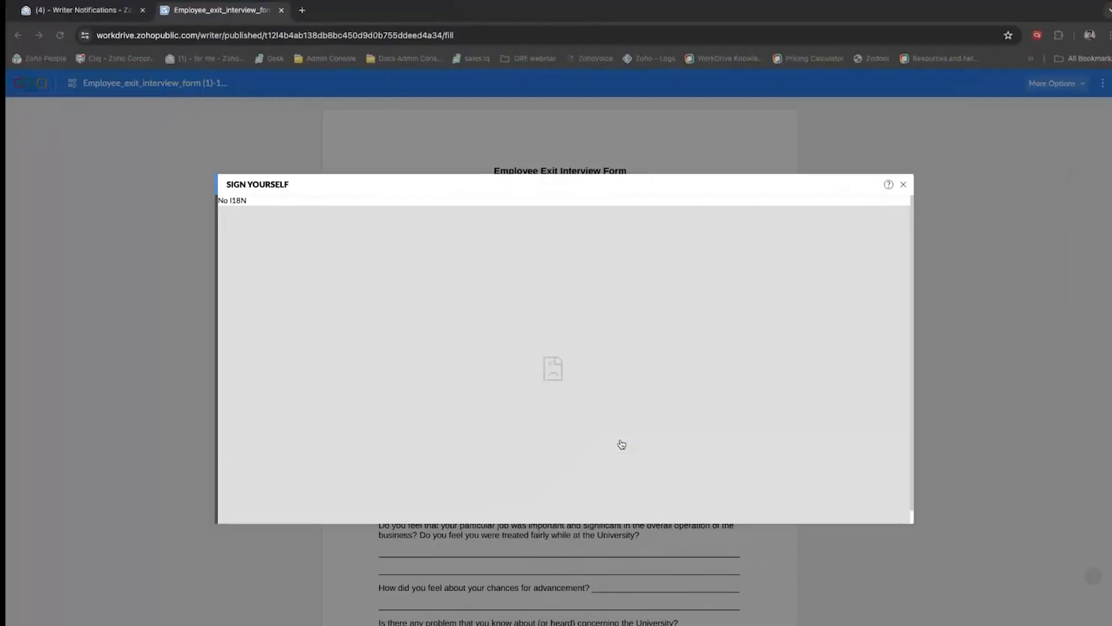
left_click(99, 10)
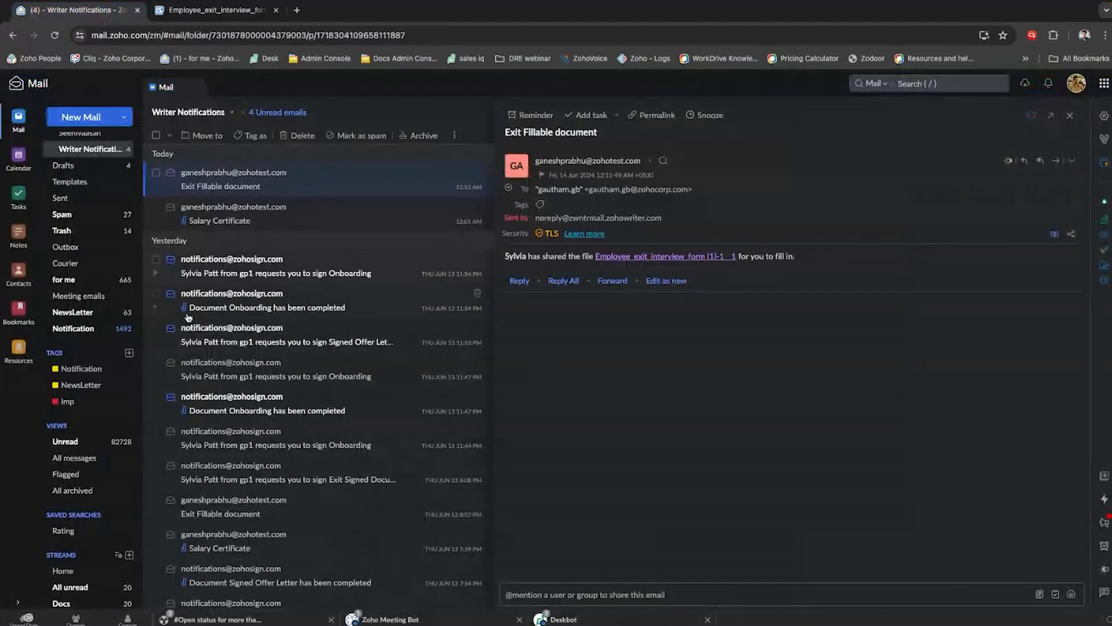
left_click(104, 149)
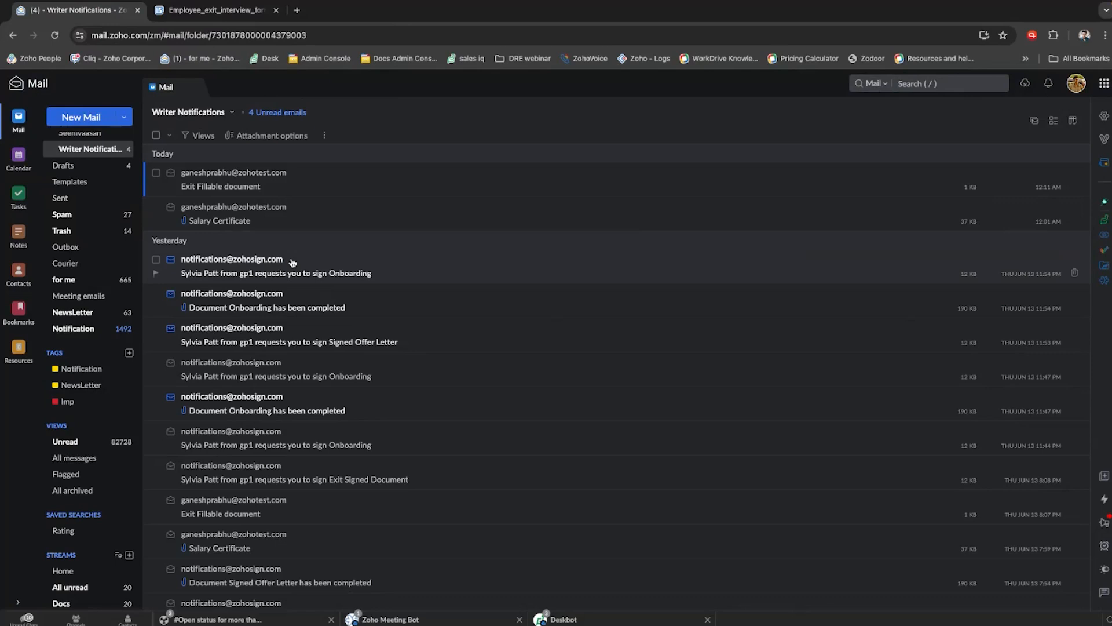
Switch to the running slideshow and advance from the Employee Exit Form slide to the "What's Cooking?" list of upcoming features.
key("ctrl+Left")
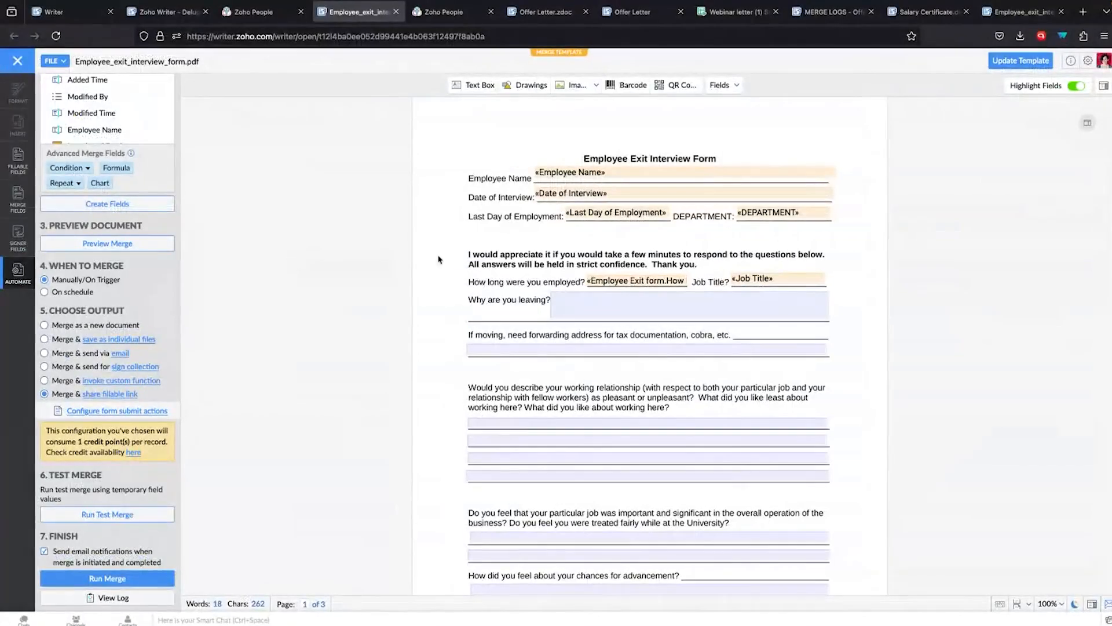
key("ctrl+Left")
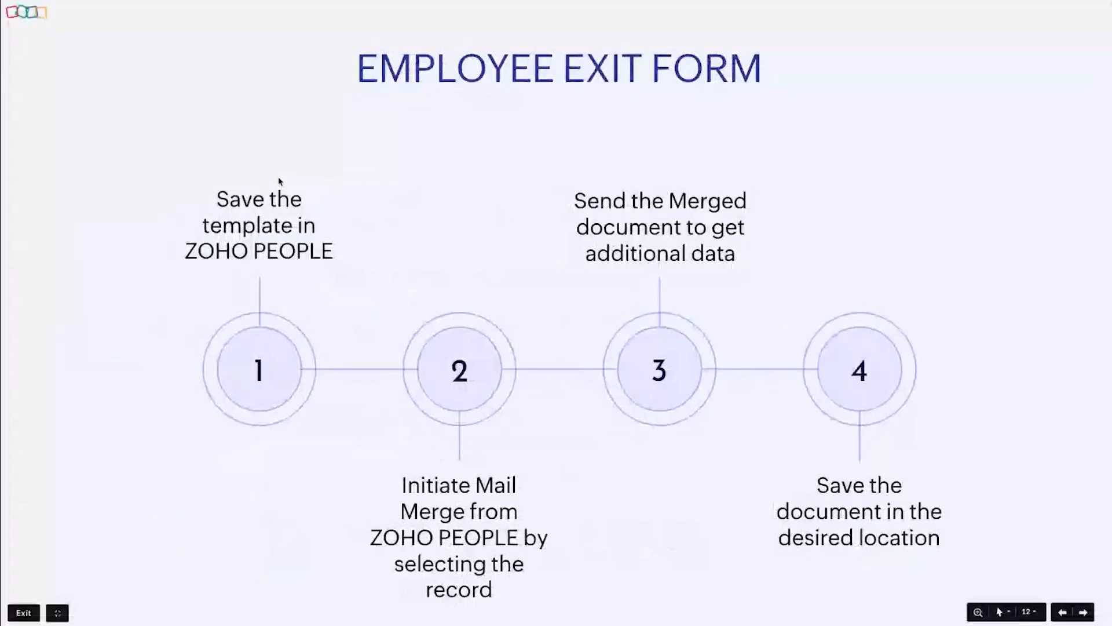
key("Right")
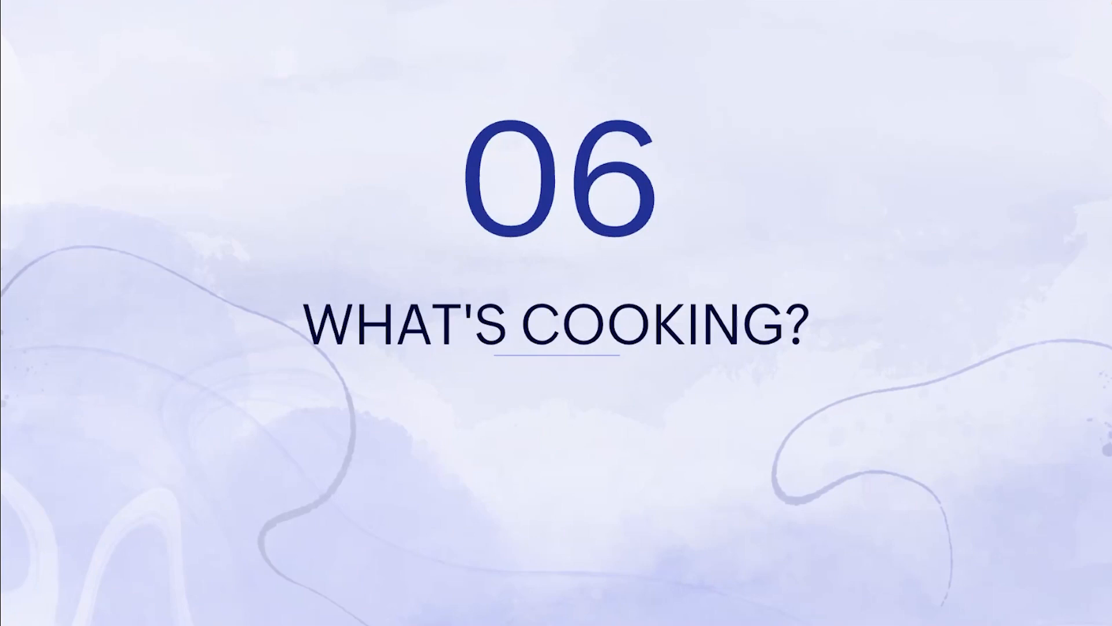
mouse_move(546, 264)
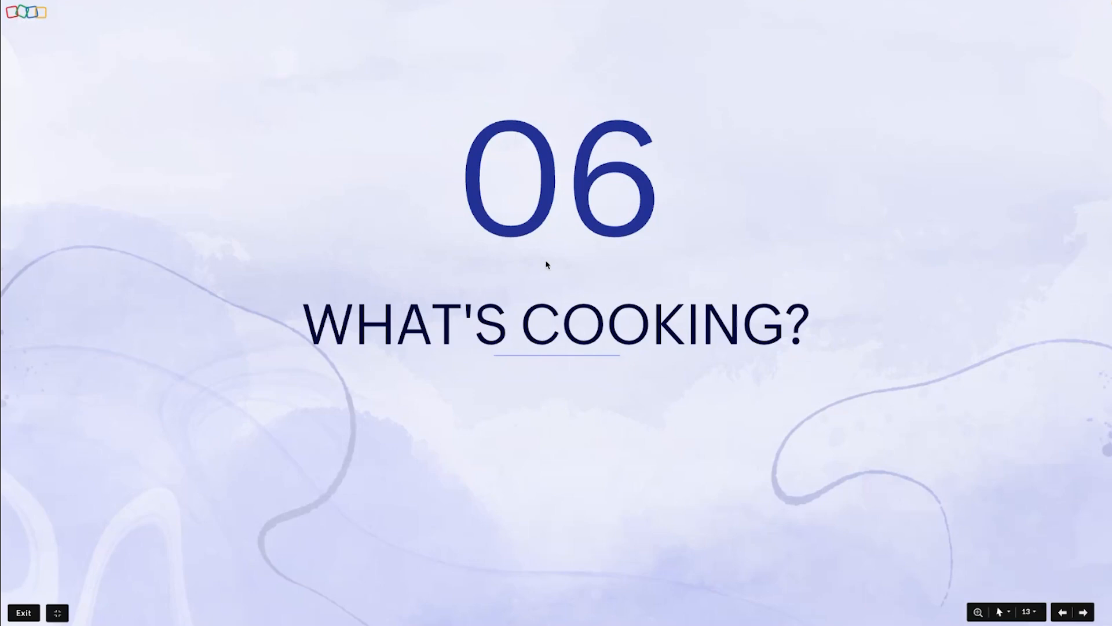
key("Right")
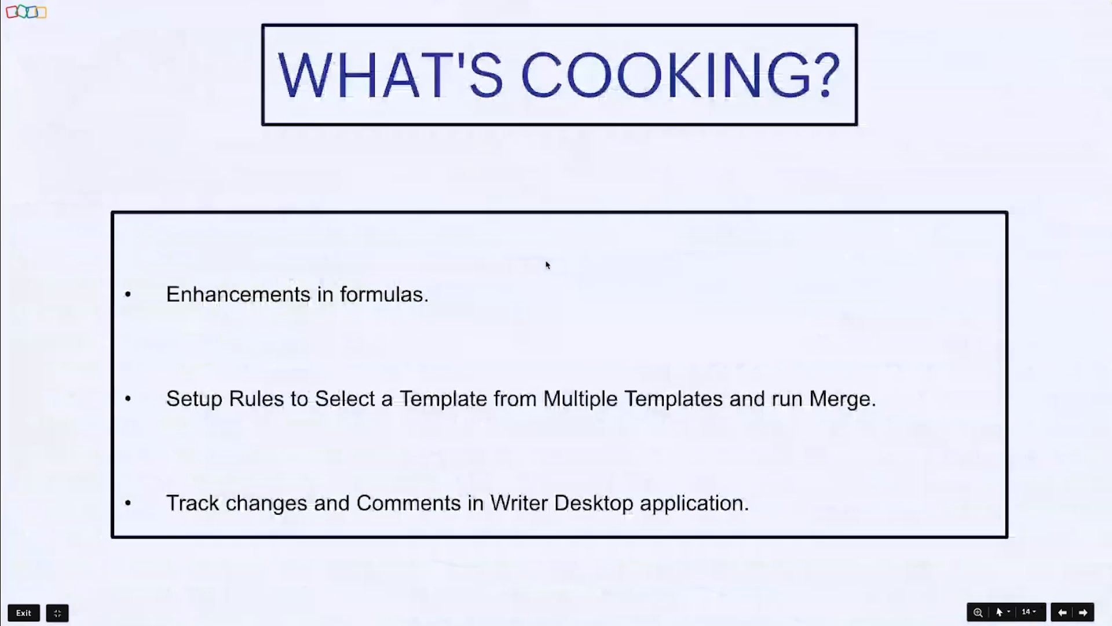